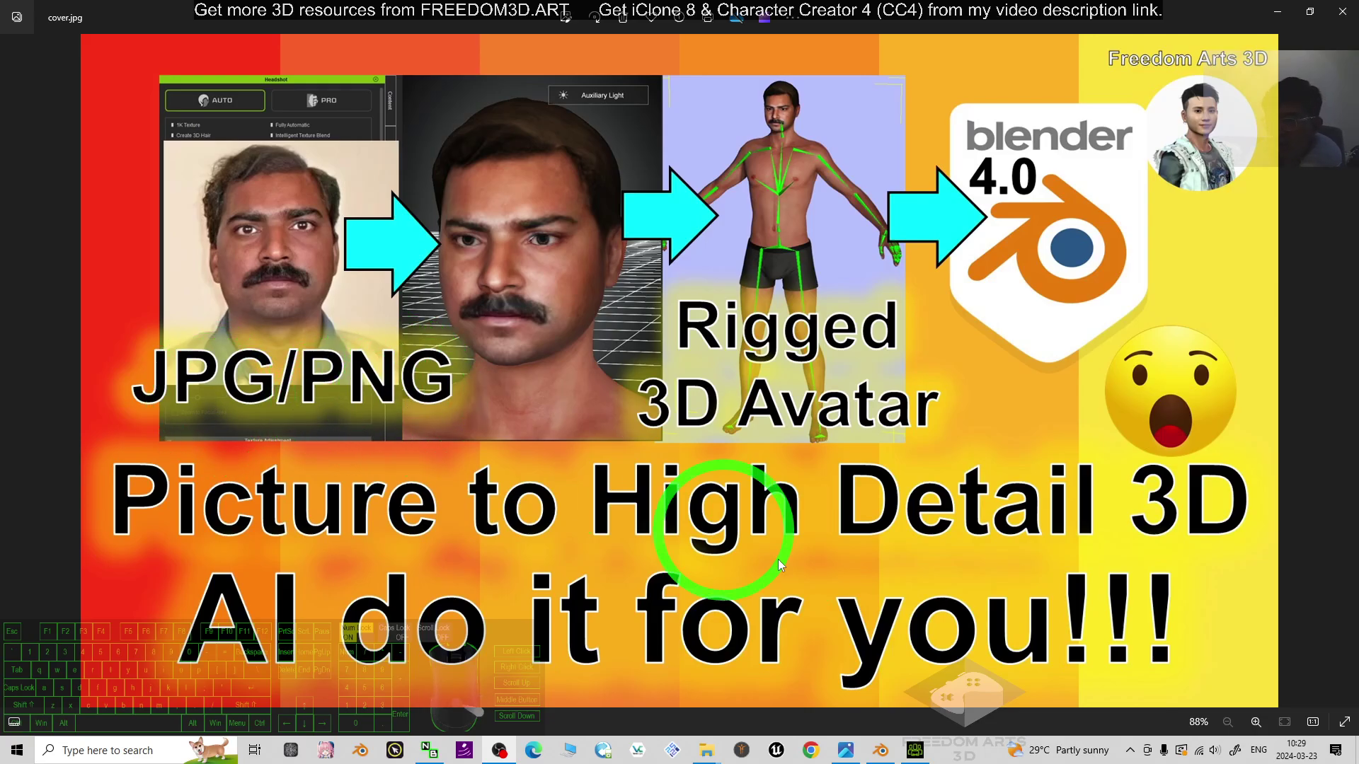
Step: Examine the finished avatar's face and body in Blender and compare them with the reference photo in cover.jpg
{"action": "left_click", "coordinate": [881, 755]}
{"action": "scroll", "coordinate": [666, 283], "scroll_direction": "up", "scroll_amount": 3}
{"action": "scroll", "coordinate": [833, 267], "scroll_direction": "down", "scroll_amount": 4}
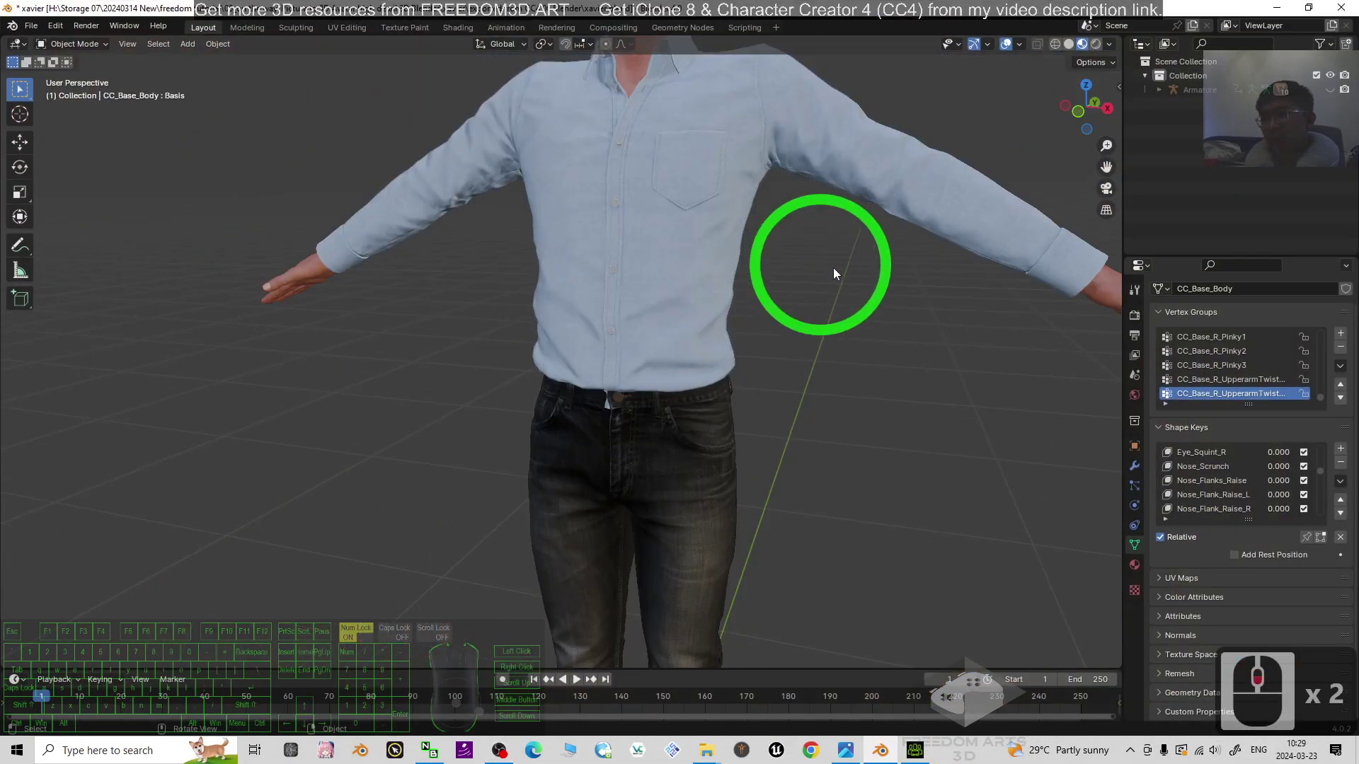
{"action": "scroll", "coordinate": [864, 453], "scroll_direction": "up", "scroll_amount": 3}
{"action": "scroll", "coordinate": [852, 479], "scroll_direction": "down", "scroll_amount": 1}
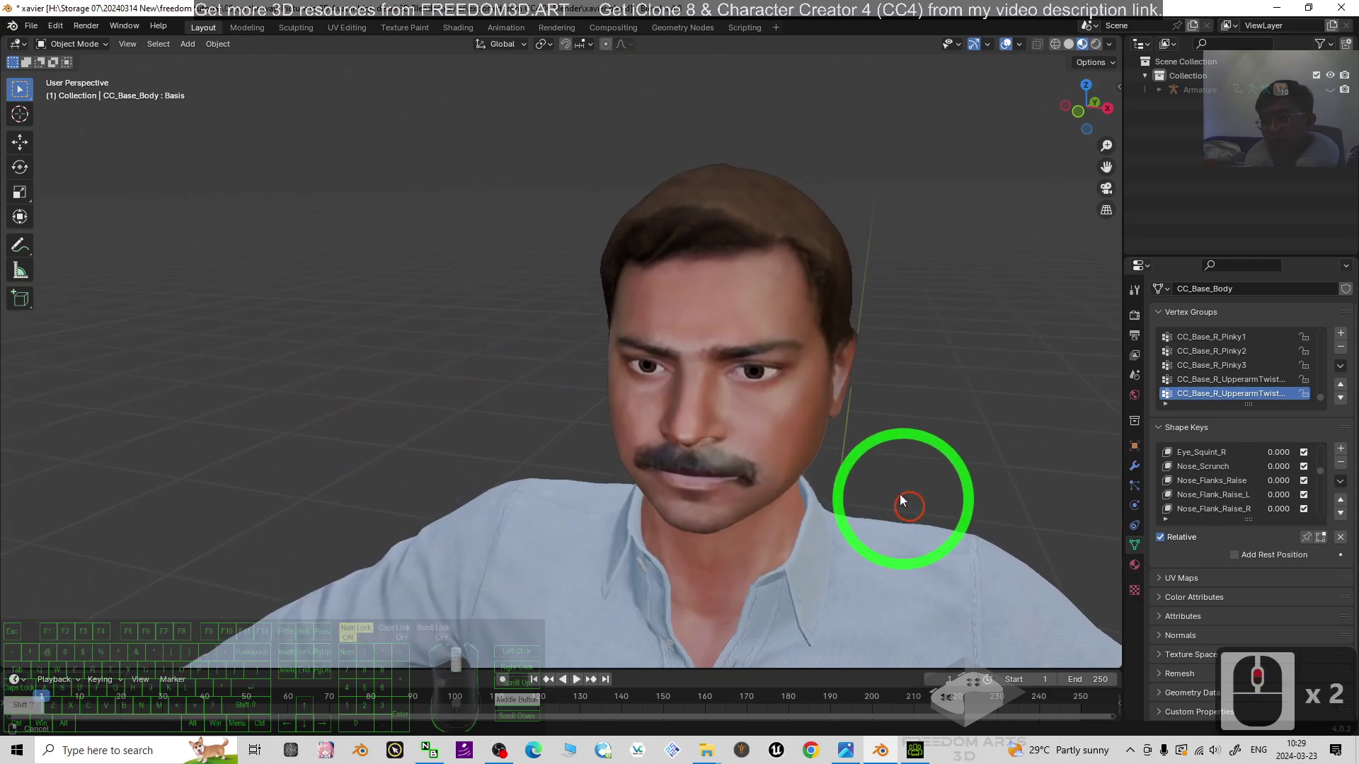
{"action": "middle_click_drag", "start_coordinate": [901, 485], "coordinate": [938, 647], "text": "shift"}
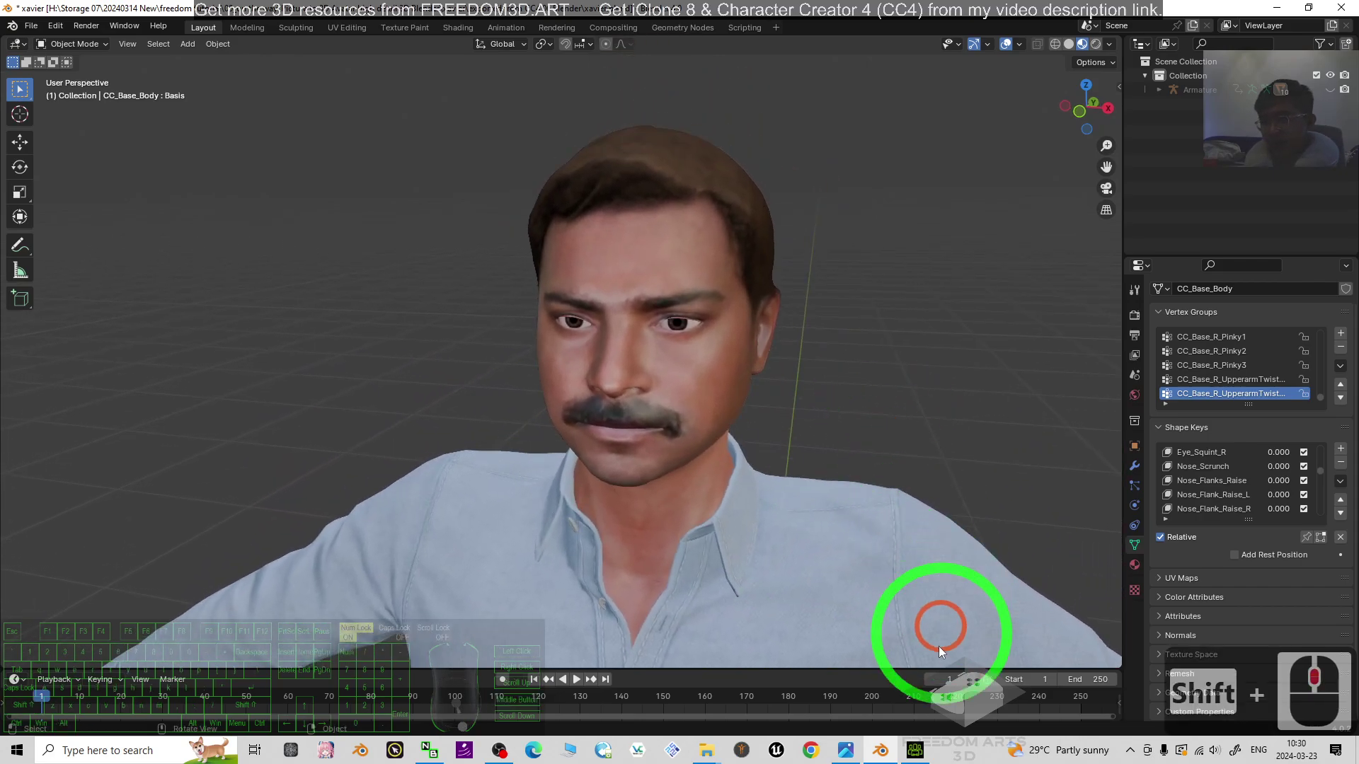
{"action": "left_click", "coordinate": [845, 752]}
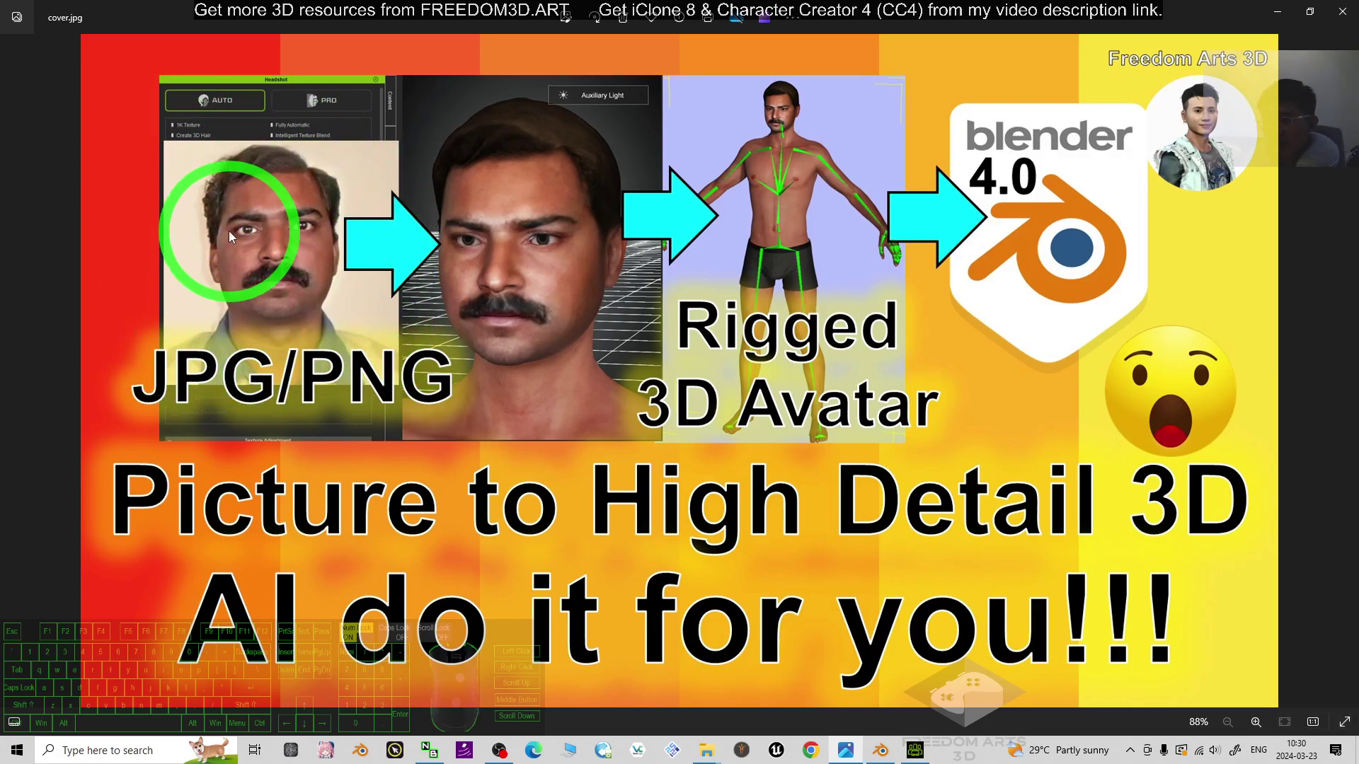
{"action": "left_click", "coordinate": [880, 750]}
{"action": "scroll", "coordinate": [885, 443], "scroll_direction": "down", "scroll_amount": 5}
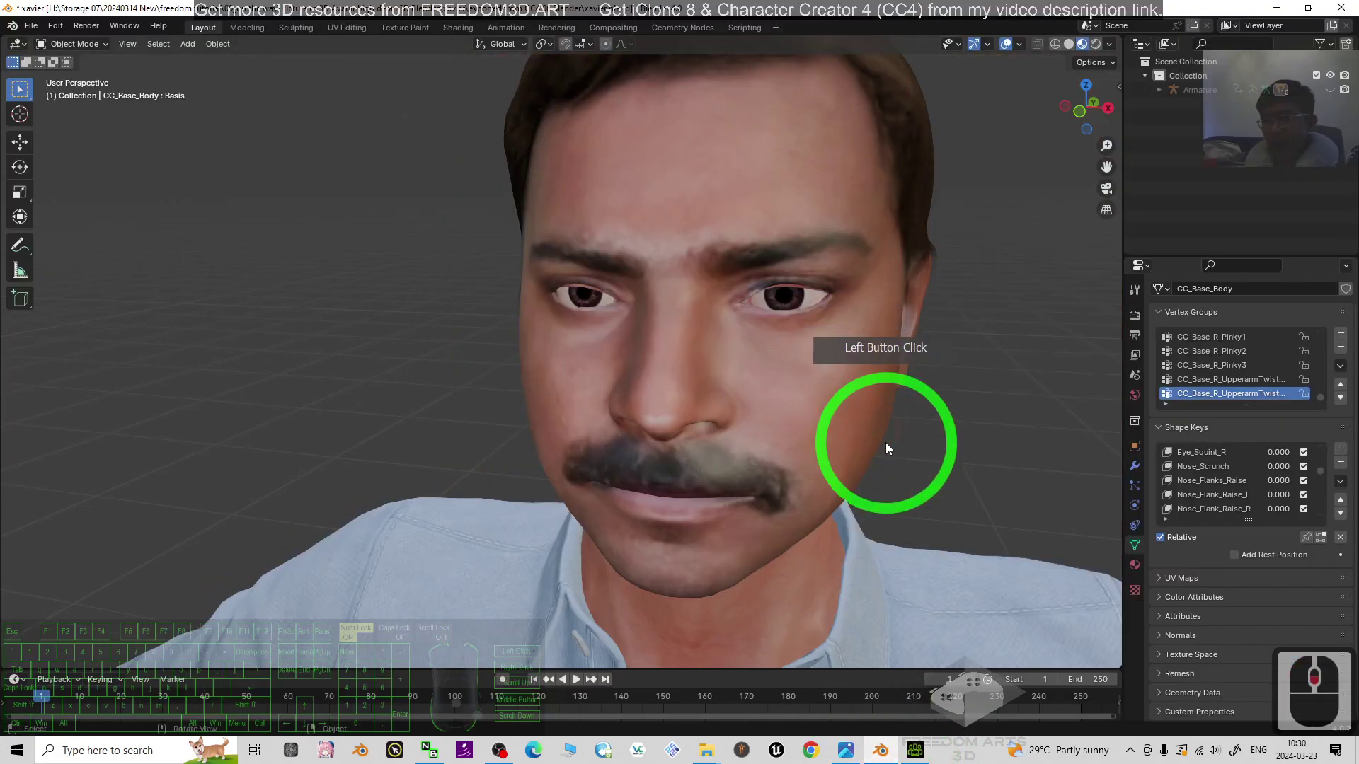
{"action": "scroll", "coordinate": [848, 483], "scroll_direction": "down", "scroll_amount": 3}
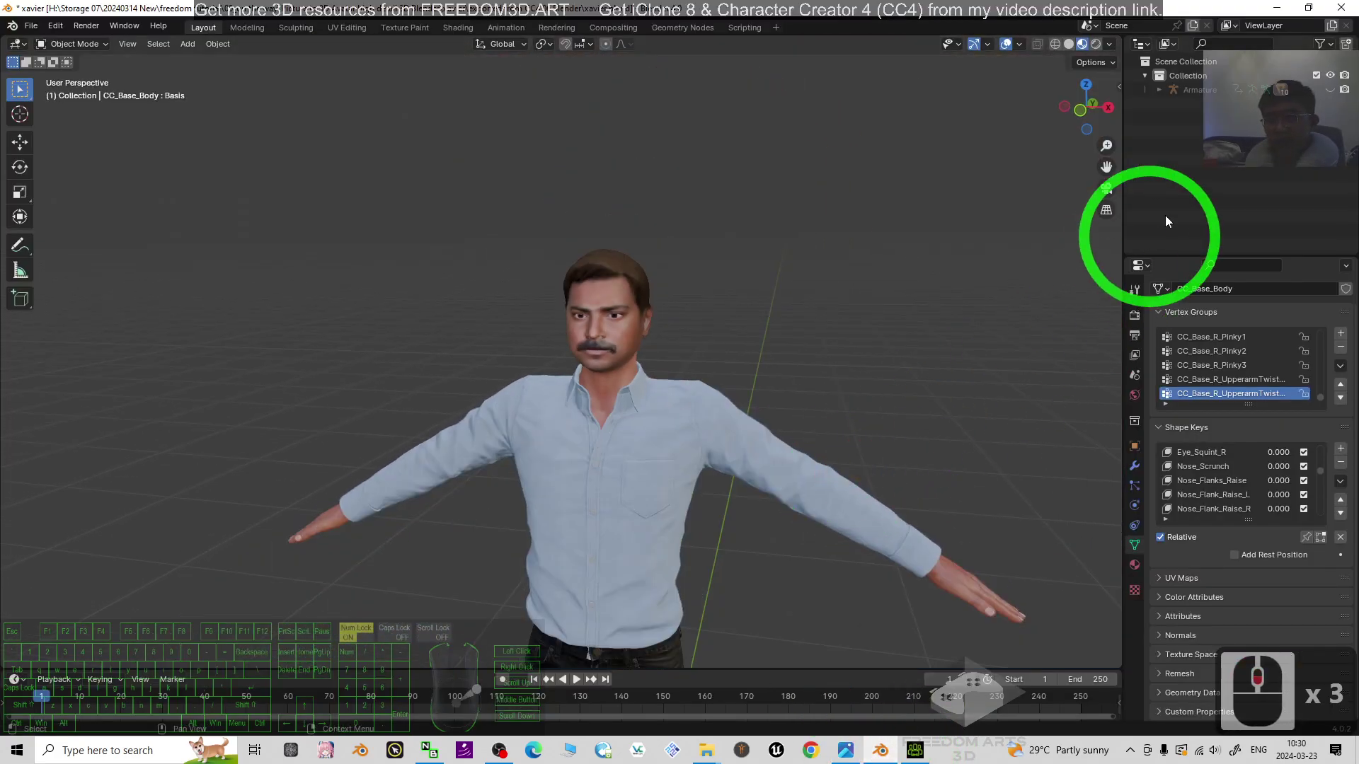
Step: Unhide the Armature and examine the bones inside the avatar's upper body, arms and legs
{"action": "left_click", "coordinate": [1330, 89]}
{"action": "scroll", "coordinate": [794, 327], "scroll_direction": "up", "scroll_amount": 3}
{"action": "scroll", "coordinate": [955, 380], "scroll_direction": "down", "scroll_amount": 7}
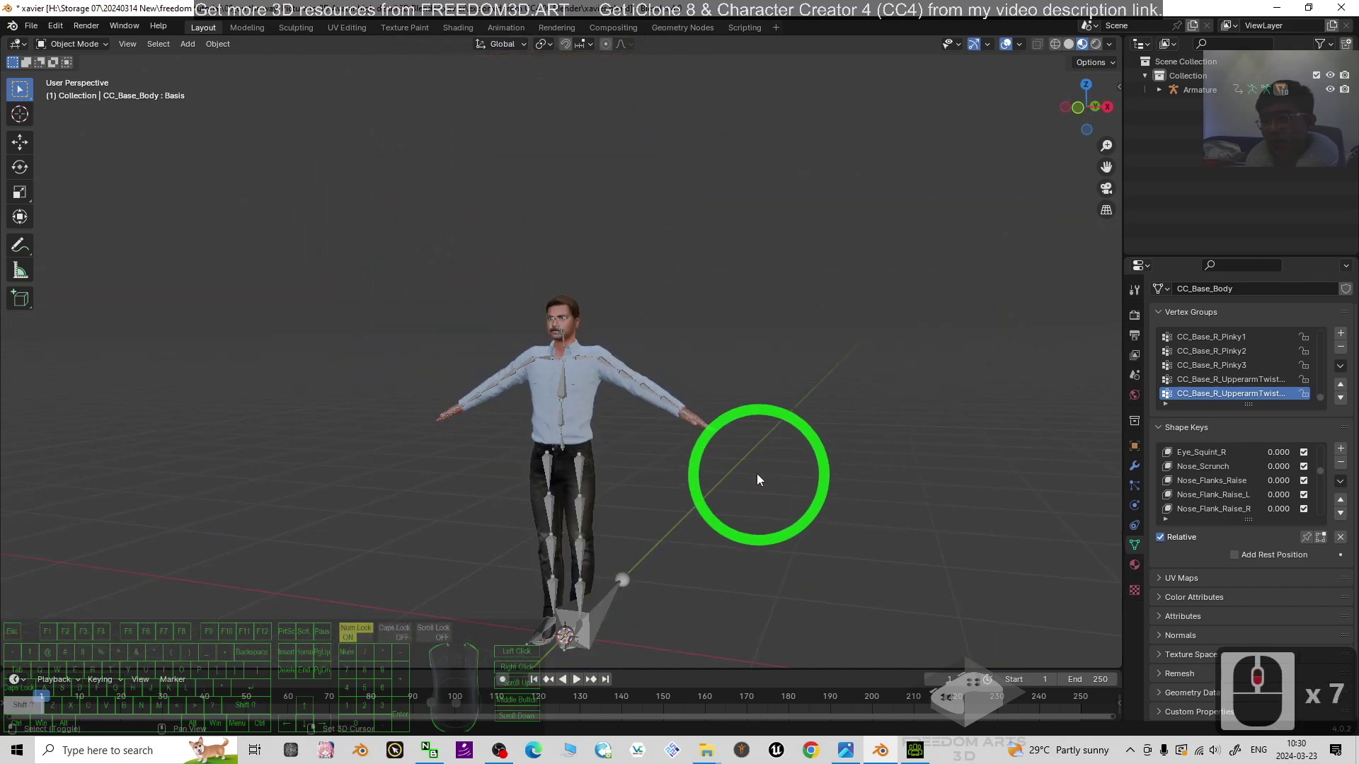
{"action": "middle_click_drag", "start_coordinate": [757, 479], "coordinate": [779, 409], "text": "shift"}
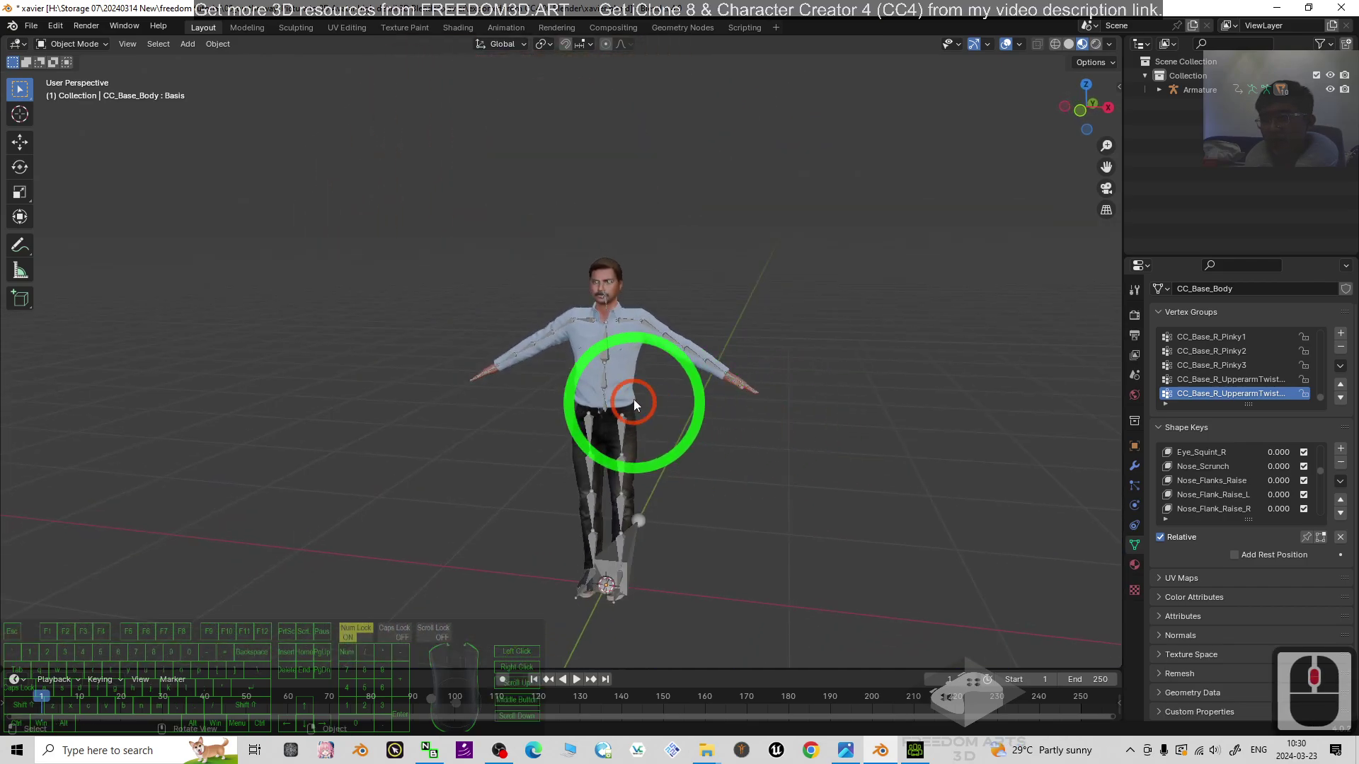
{"action": "scroll", "coordinate": [636, 209], "scroll_direction": "up", "scroll_amount": 5}
{"action": "middle_click_drag", "start_coordinate": [844, 309], "coordinate": [762, 364], "text": "shift"}
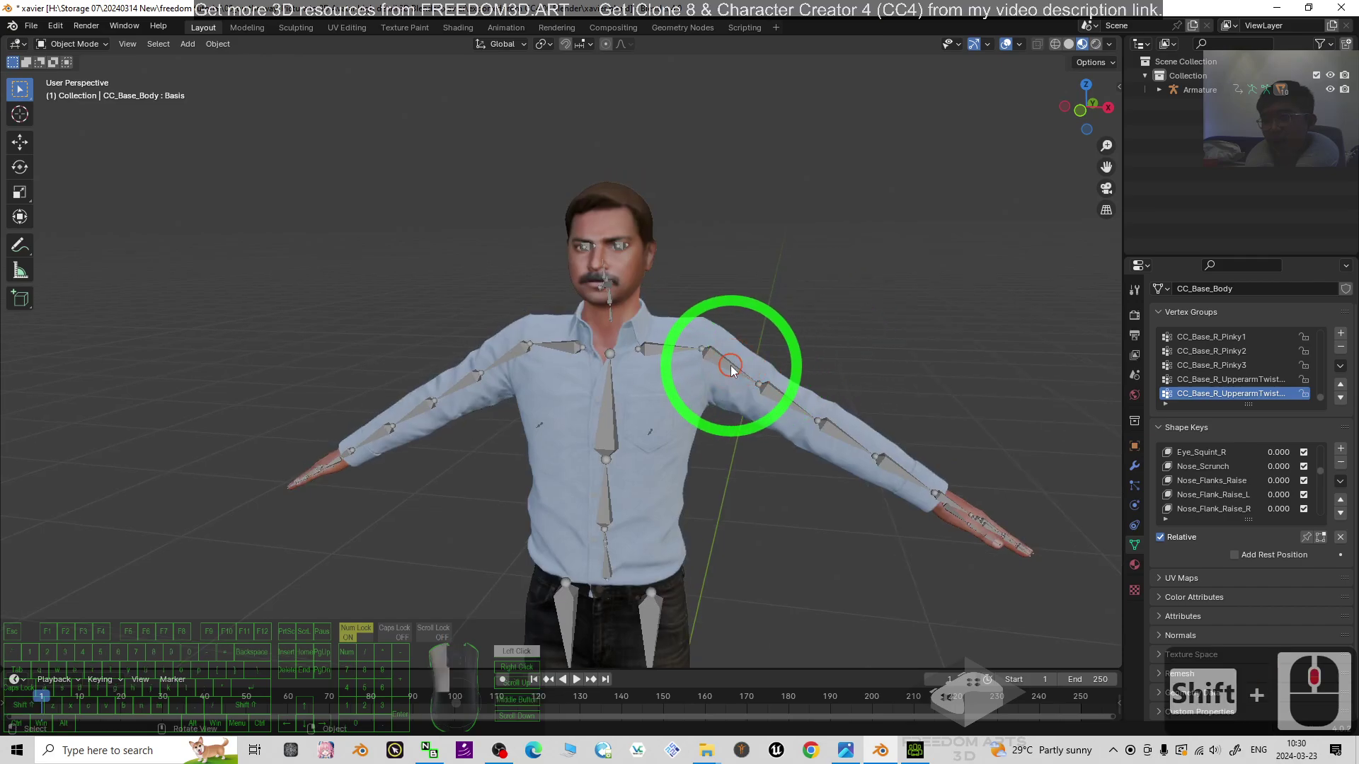
Step: Put the armature in Pose Mode and try rotating the avatar's left upper arm bone
{"action": "left_click", "coordinate": [730, 369]}
{"action": "left_click", "coordinate": [75, 44]}
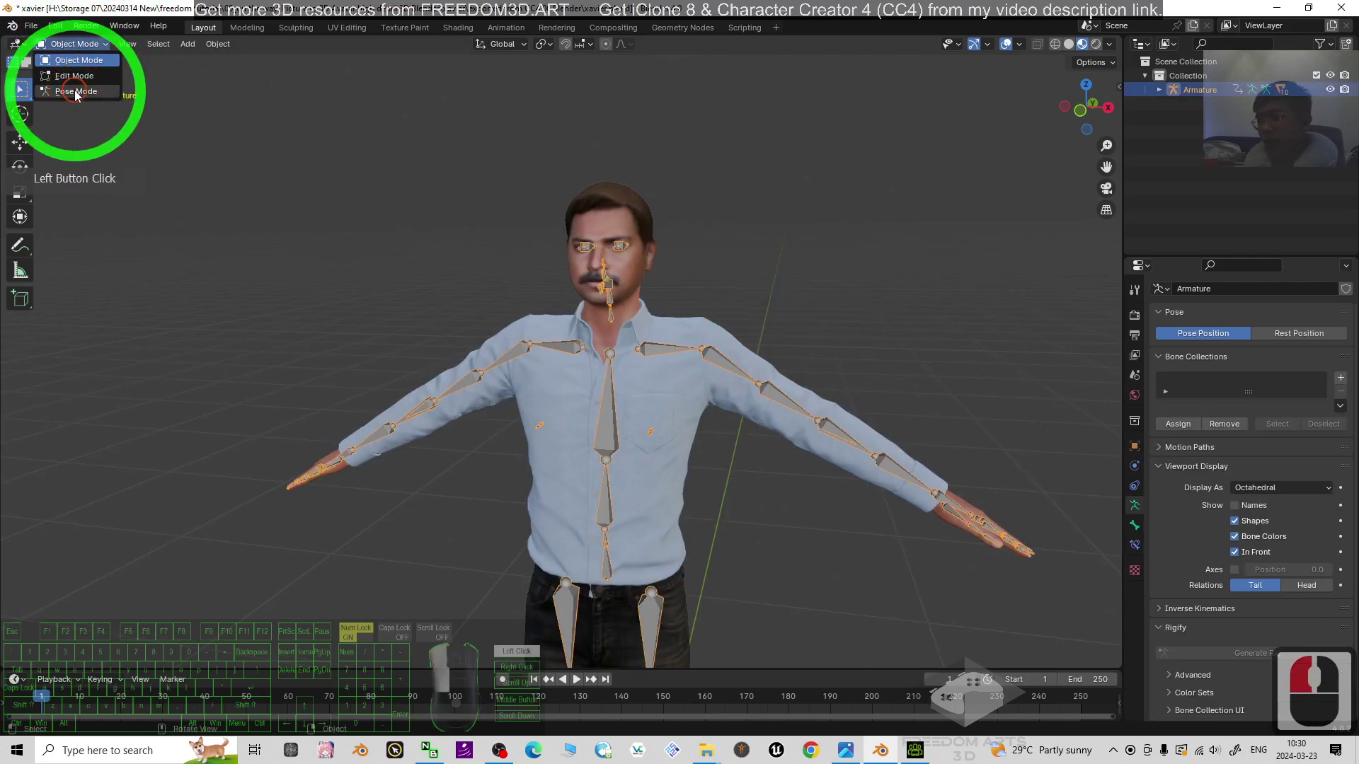
{"action": "left_click", "coordinate": [75, 91]}
{"action": "left_click", "coordinate": [728, 358]}
{"action": "left_click", "coordinate": [19, 167]}
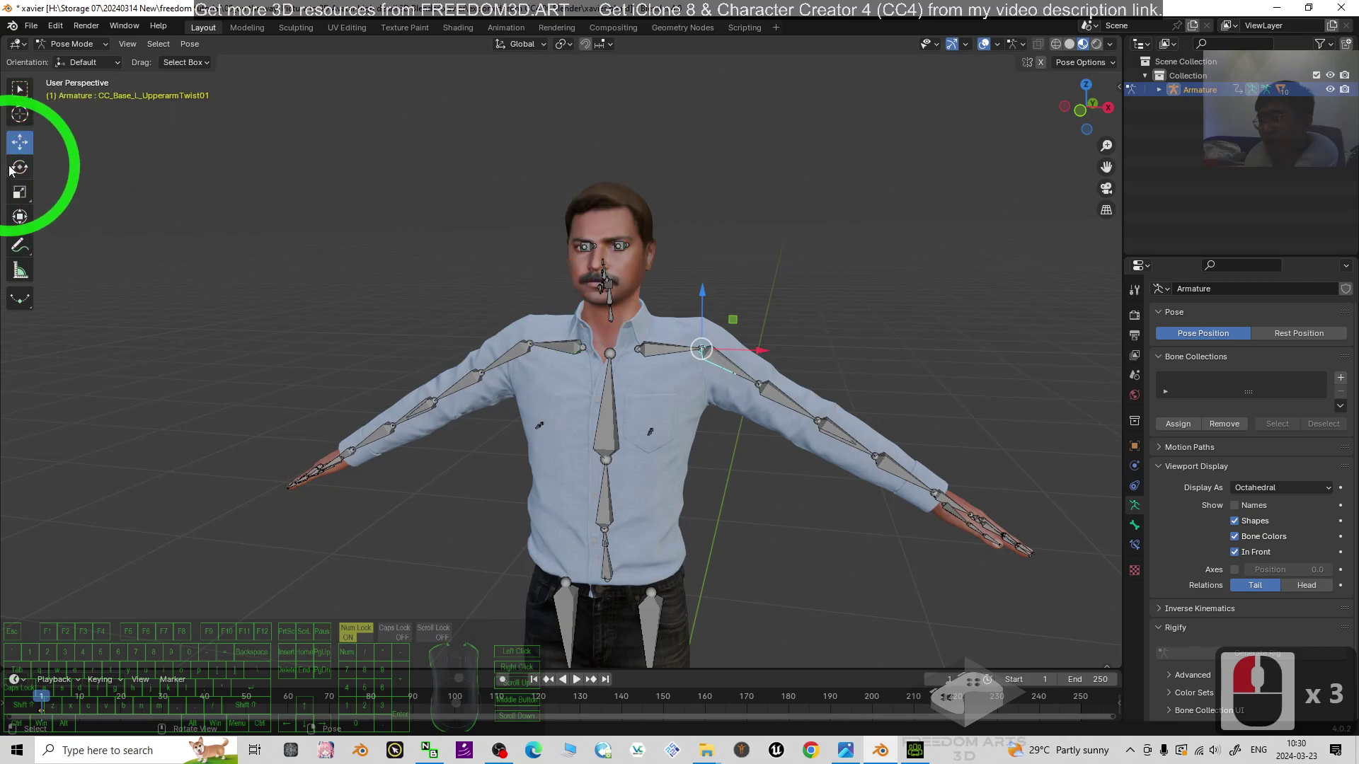
{"action": "left_click", "coordinate": [697, 331]}
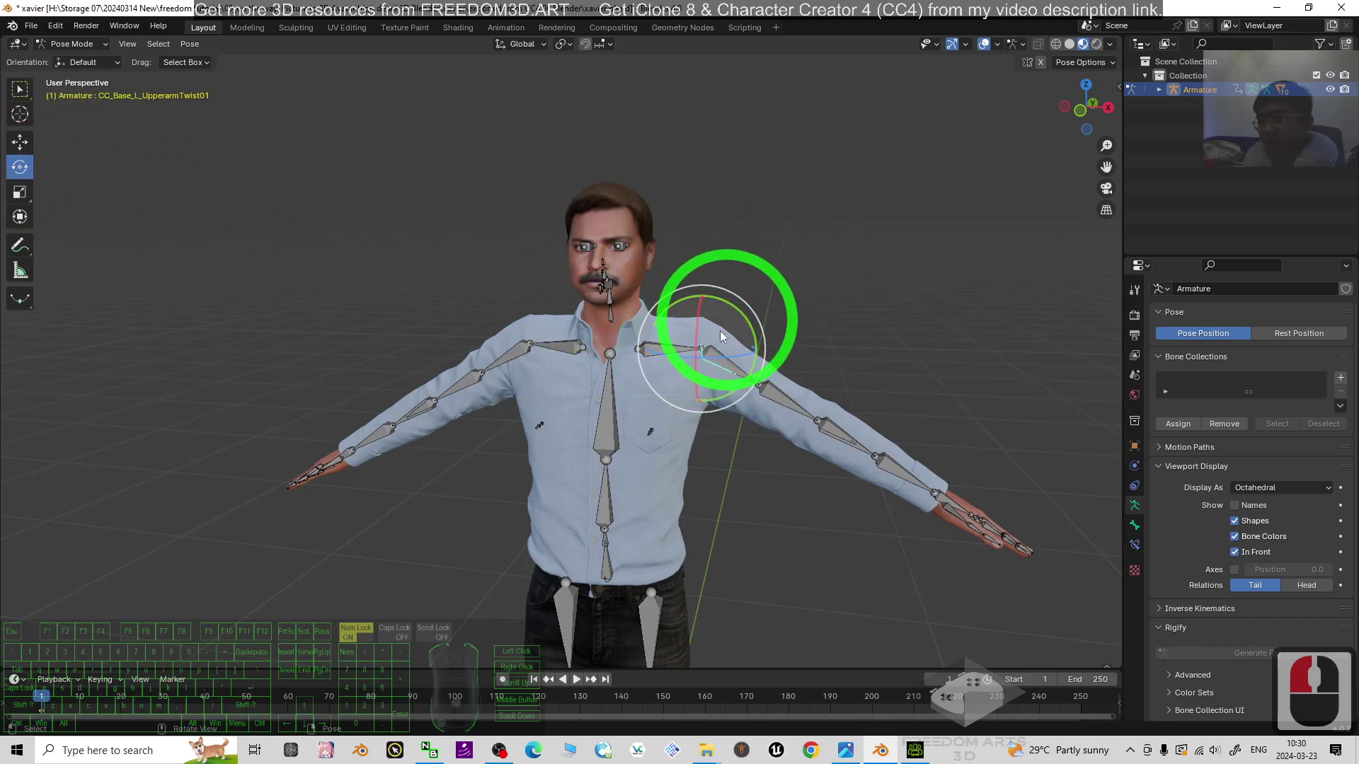
{"action": "left_click_drag", "start_coordinate": [739, 311], "coordinate": [752, 316]}
Step: Select the avatar's left eye bone and try rotating it to change the gaze
{"action": "scroll", "coordinate": [779, 286], "scroll_direction": "up", "scroll_amount": 3}
{"action": "scroll", "coordinate": [932, 225], "scroll_direction": "down", "scroll_amount": 2}
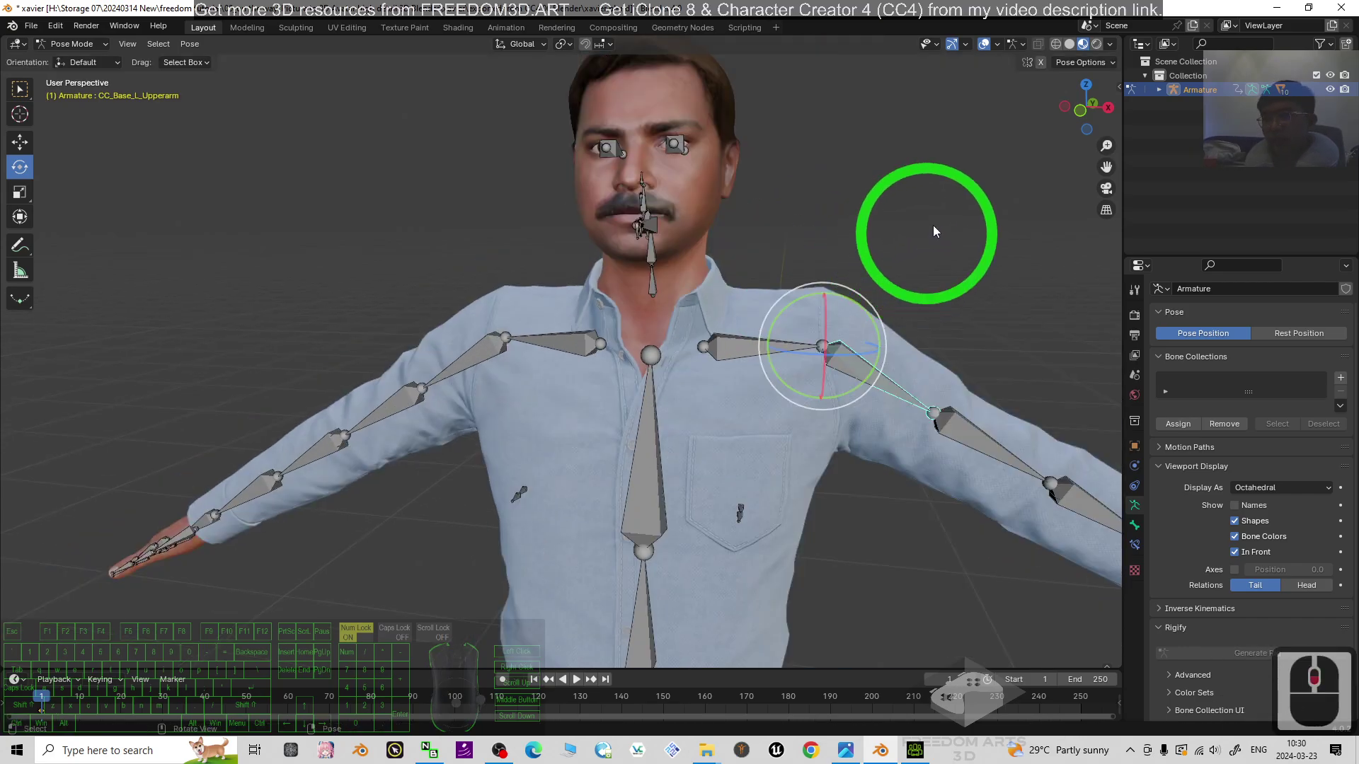
{"action": "scroll", "coordinate": [959, 287], "scroll_direction": "up", "scroll_amount": 2}
{"action": "scroll", "coordinate": [948, 287], "scroll_direction": "up", "scroll_amount": 5}
{"action": "left_click", "coordinate": [920, 262]}
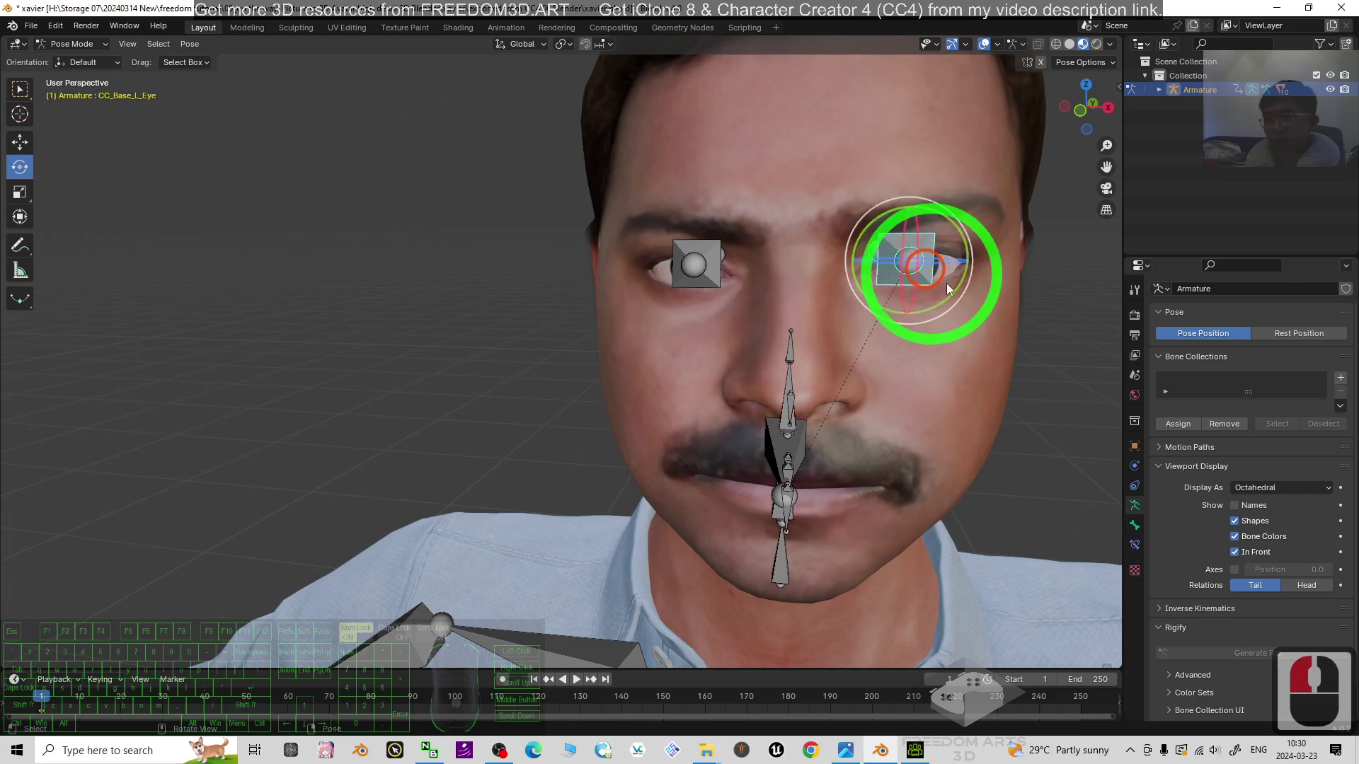
{"action": "middle_click_drag", "start_coordinate": [1087, 358], "coordinate": [941, 351], "text": "shift"}
{"action": "mouse_move", "coordinate": [759, 306]}
{"action": "left_mouse_down", "text": "shift"}
{"action": "mouse_move", "coordinate": [783, 307]}
{"action": "mouse_move", "coordinate": [745, 309]}
{"action": "mouse_move", "coordinate": [773, 319]}
{"action": "left_mouse_up", "text": "shift"}
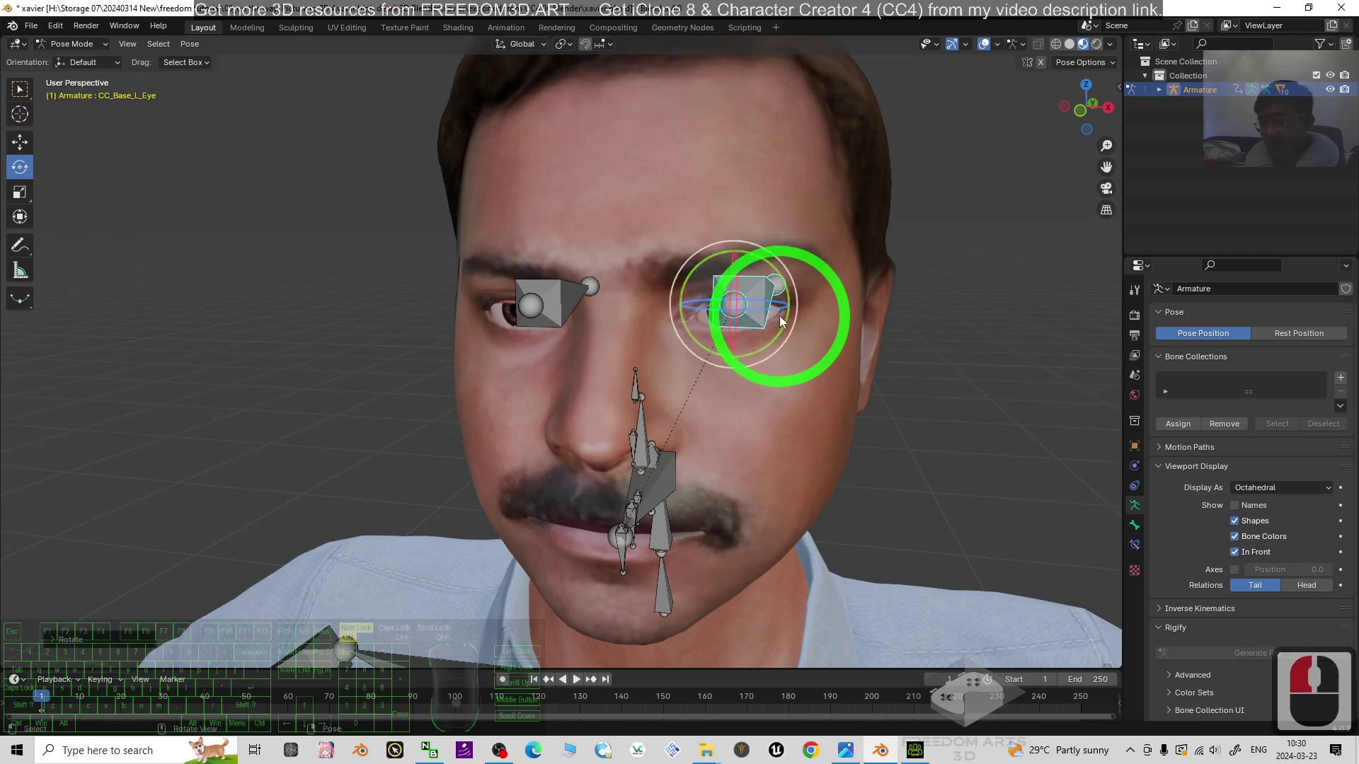
{"action": "scroll", "coordinate": [814, 297], "scroll_direction": "down", "scroll_amount": 4}
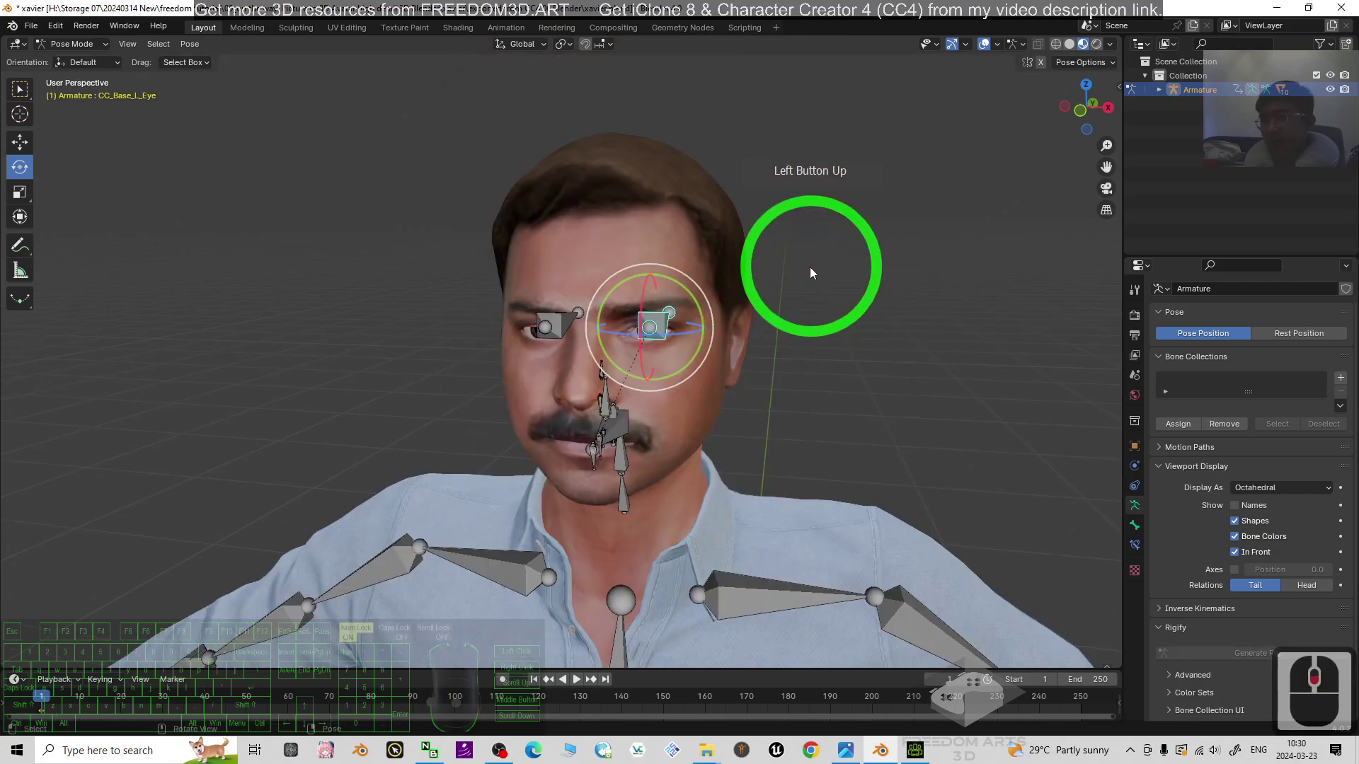
Step: Return to Object Mode, select the CC_Base_Body mesh and hide the Armature
{"action": "left_click", "coordinate": [71, 44]}
{"action": "left_click", "coordinate": [67, 61]}
{"action": "left_click", "coordinate": [631, 278]}
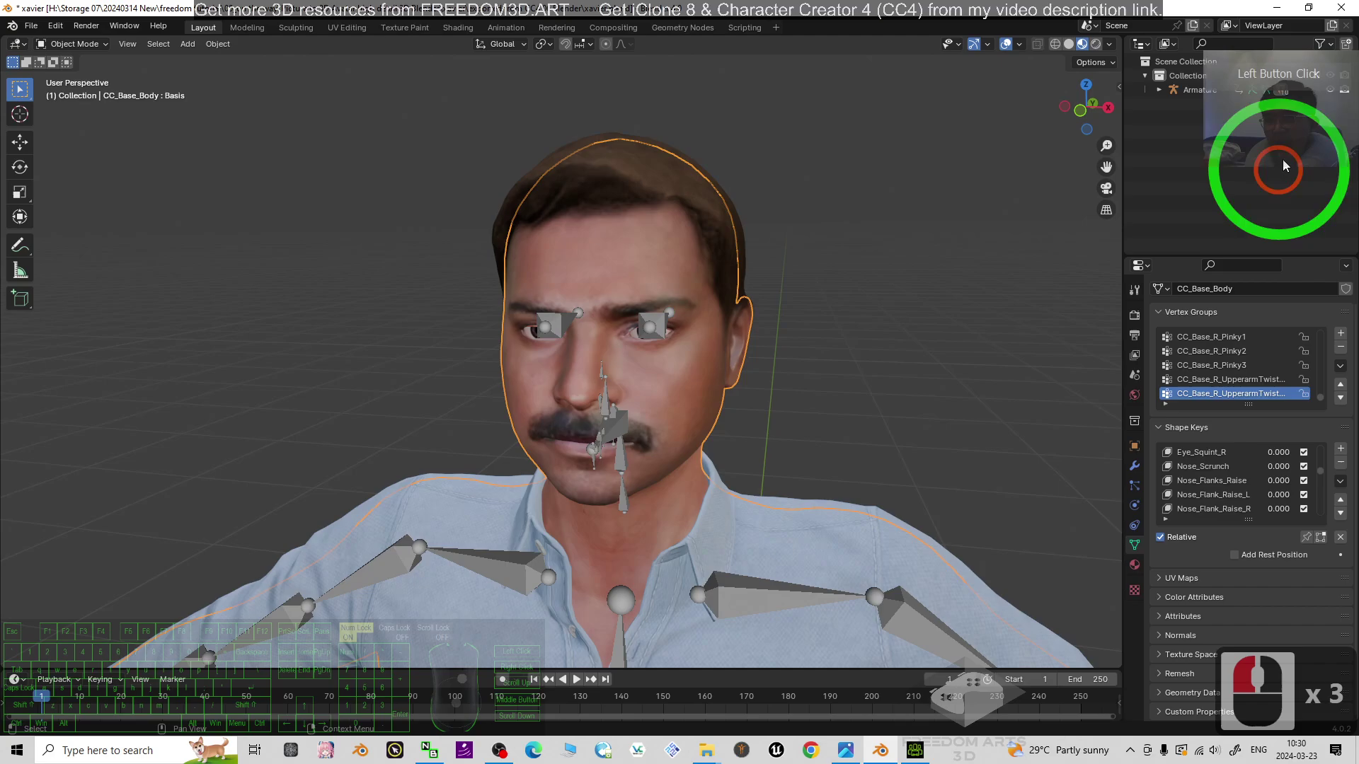
{"action": "left_click", "coordinate": [1330, 90]}
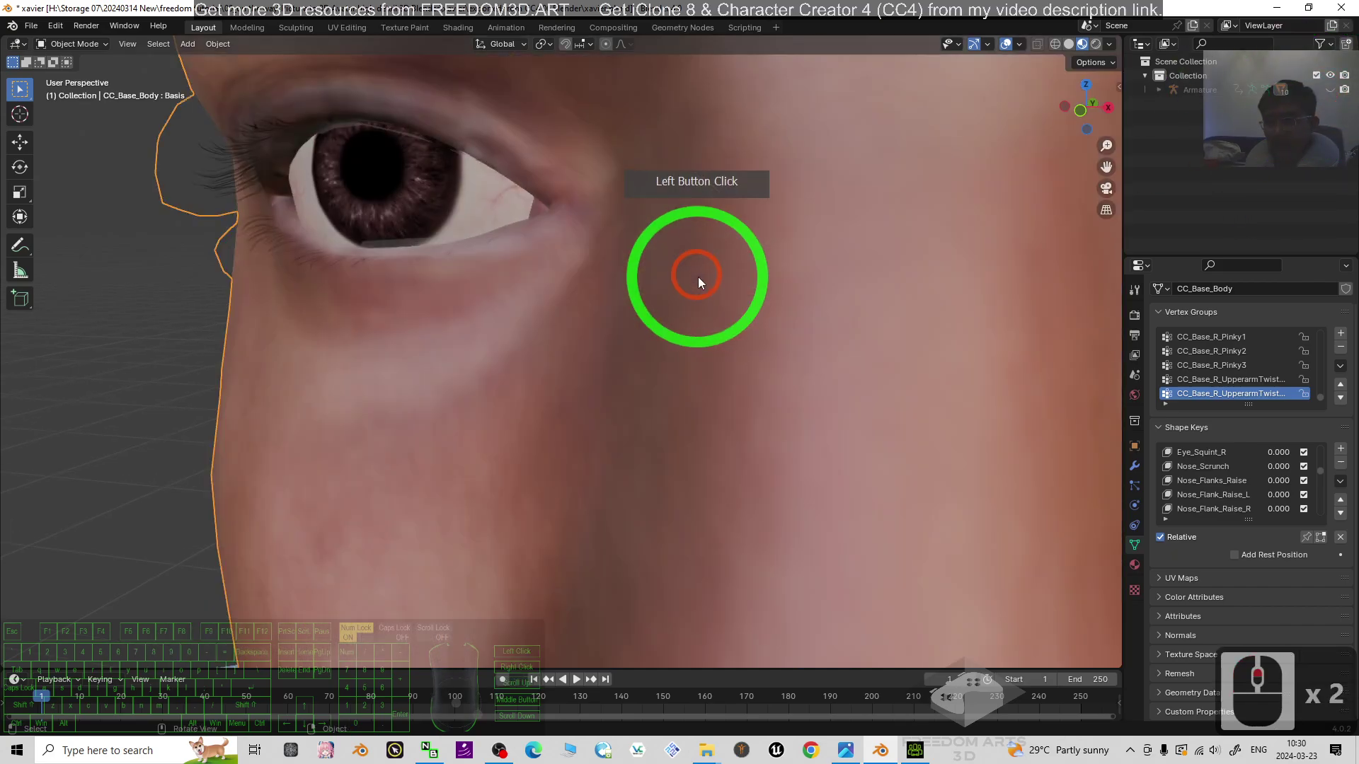
{"action": "scroll", "coordinate": [779, 354], "scroll_direction": "down", "scroll_amount": 6}
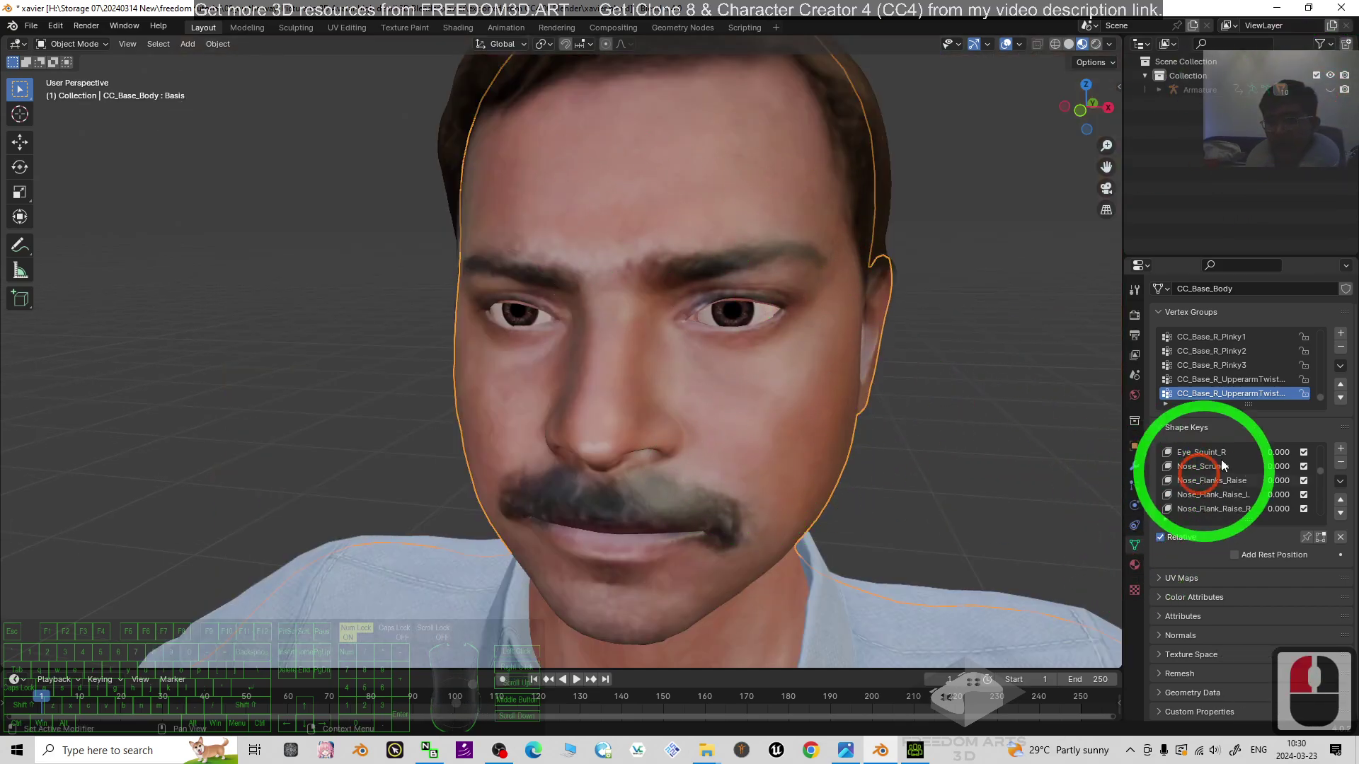
Step: Test the Eyes_Blink and Brow_Drop_Left shape keys on the face, leaving both values at 0
{"action": "scroll", "coordinate": [1212, 481], "scroll_direction": "down", "scroll_amount": 3}
{"action": "scroll", "coordinate": [1213, 495], "scroll_direction": "down", "scroll_amount": 6}
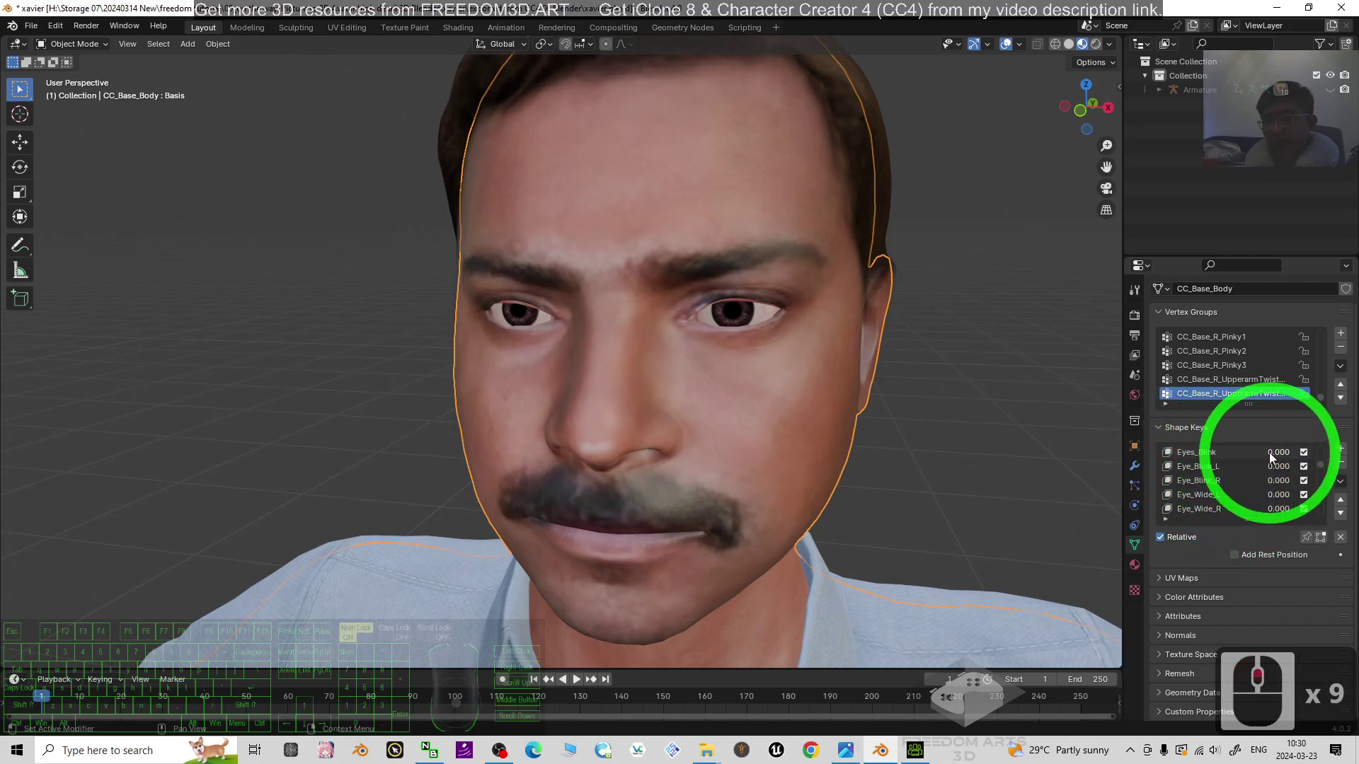
{"action": "left_click_drag", "start_coordinate": [1268, 452], "coordinate": [127, 446]}
{"action": "scroll", "coordinate": [1217, 490], "scroll_direction": "up", "scroll_amount": 6}
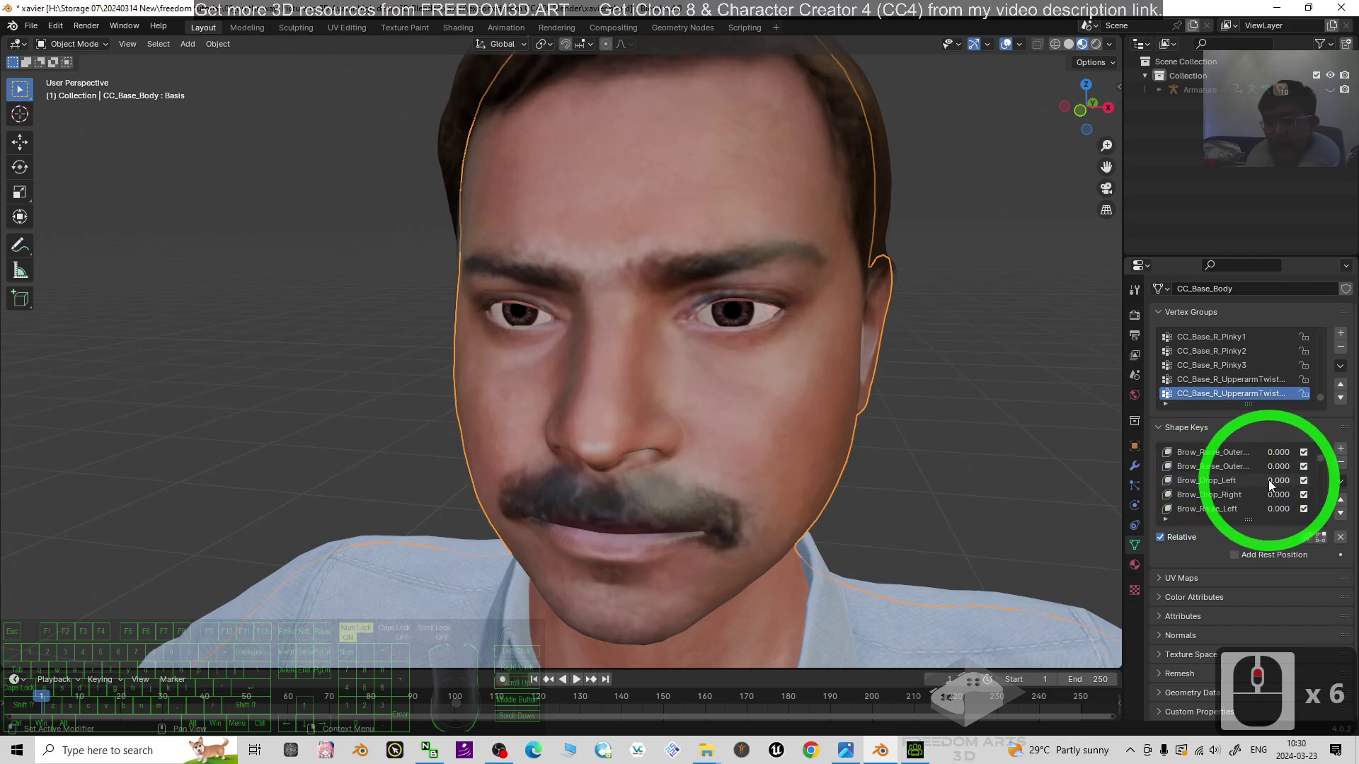
{"action": "left_click_drag", "start_coordinate": [1273, 480], "coordinate": [1162, 471]}
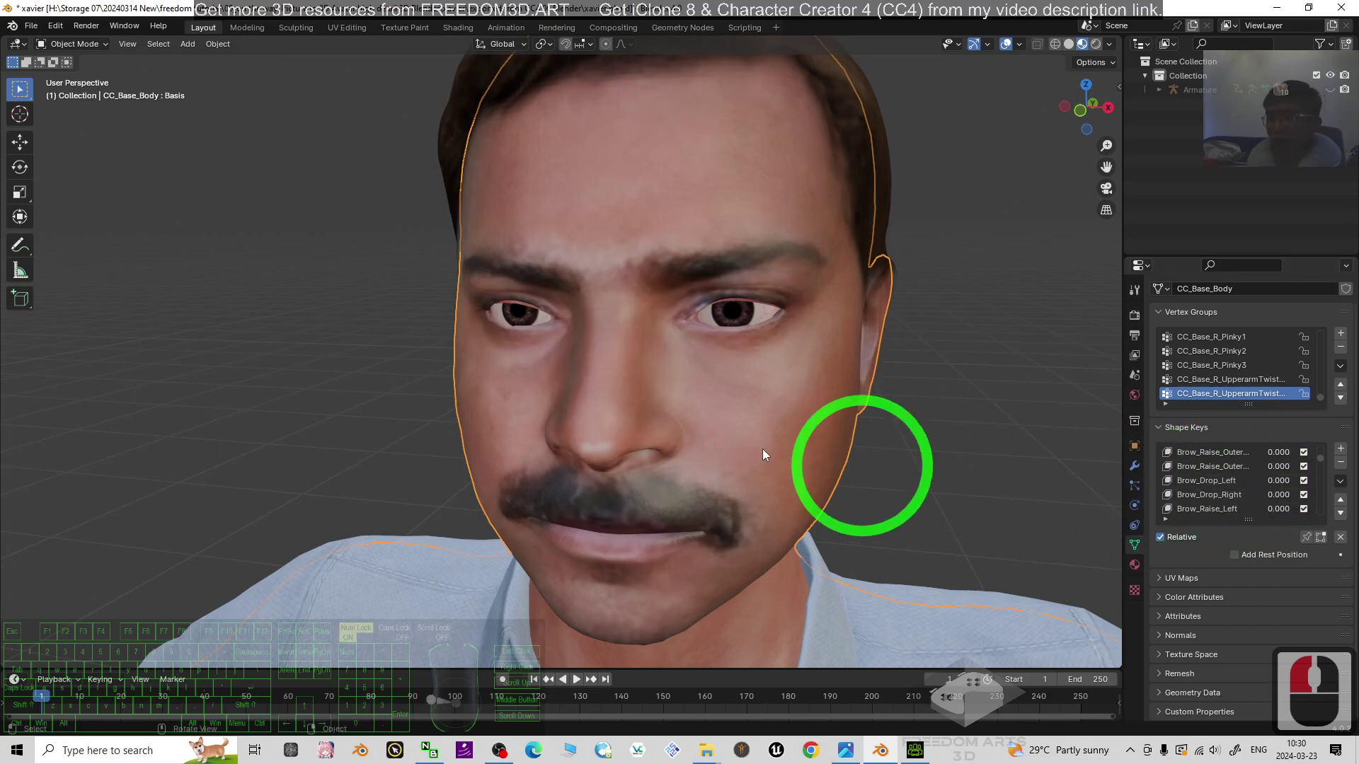
{"action": "scroll", "coordinate": [991, 427], "scroll_direction": "down", "scroll_amount": 5}
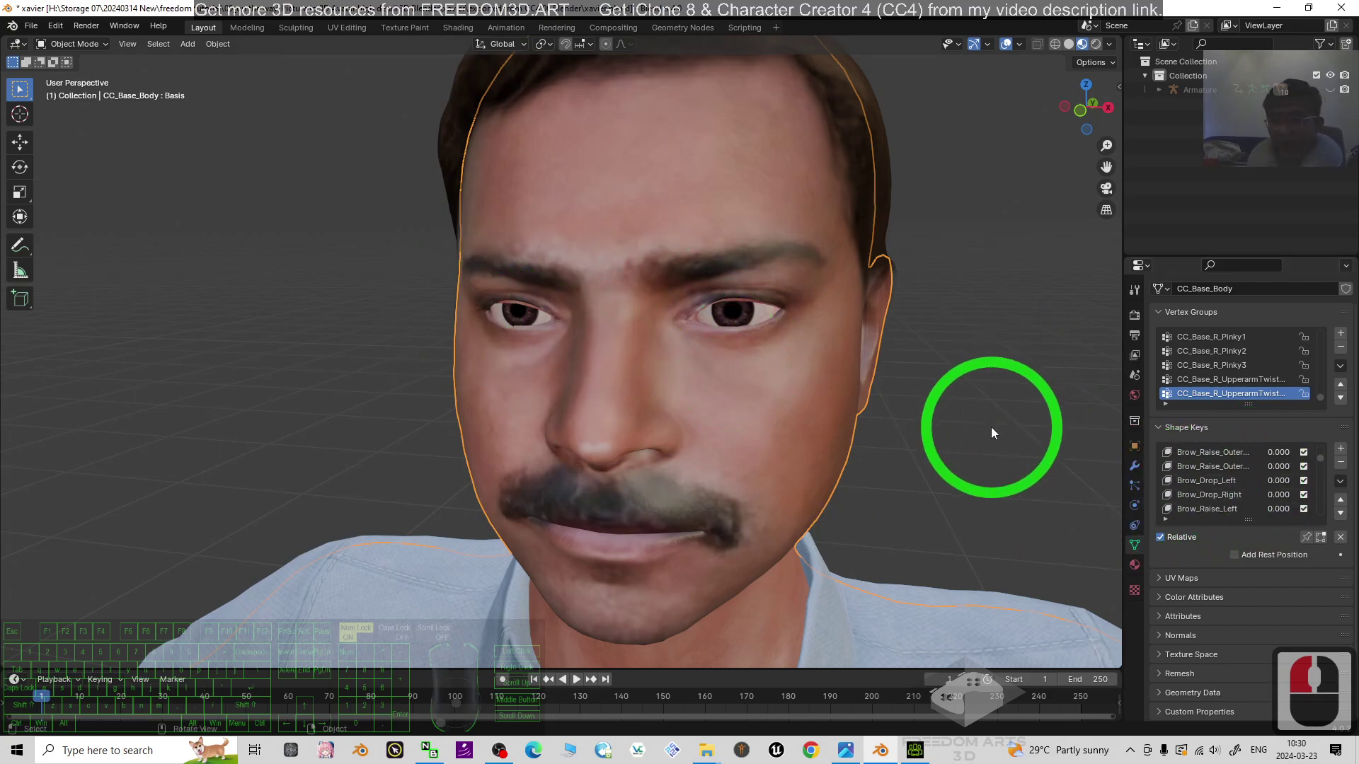
{"action": "middle_click_drag", "start_coordinate": [910, 405], "coordinate": [868, 432]}
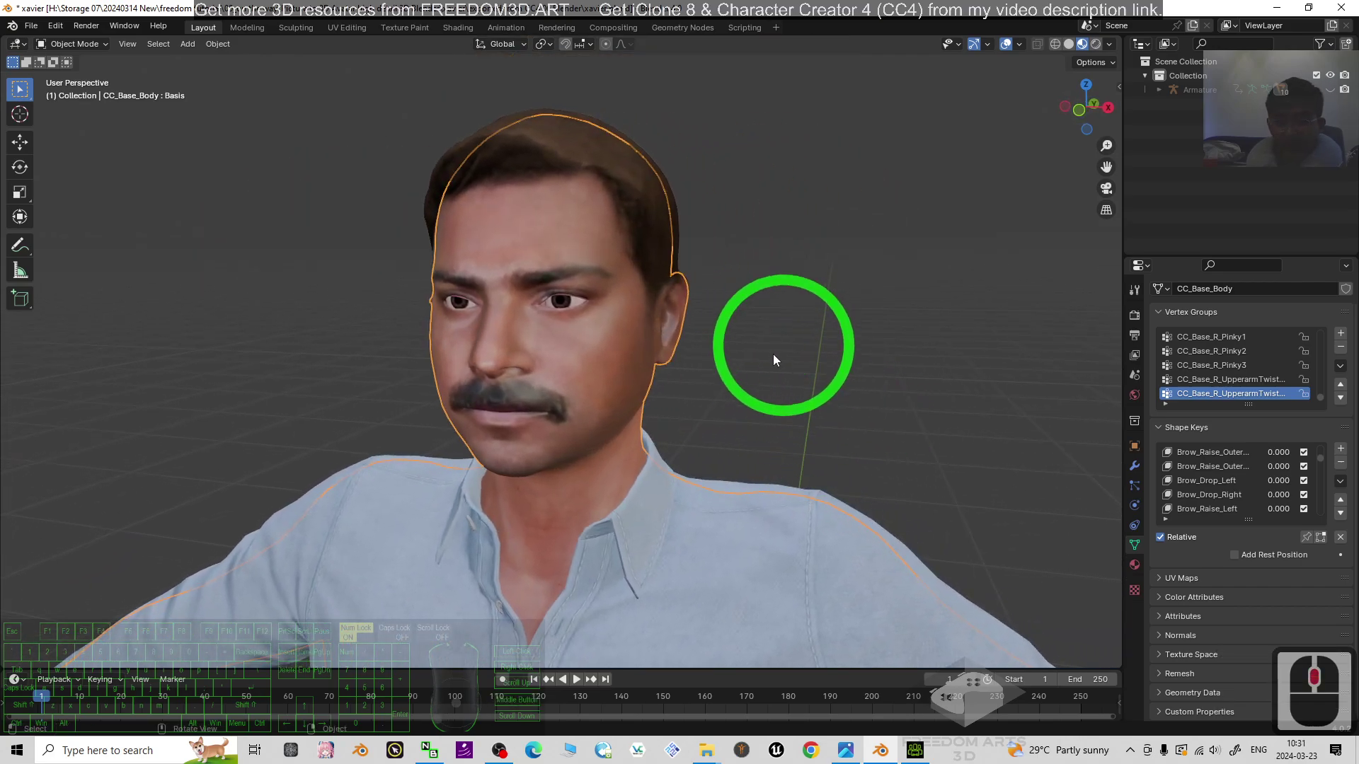
Step: Switch to Character Creator 4 and open the Headshot 2 image panel
{"action": "left_click", "coordinate": [854, 759]}
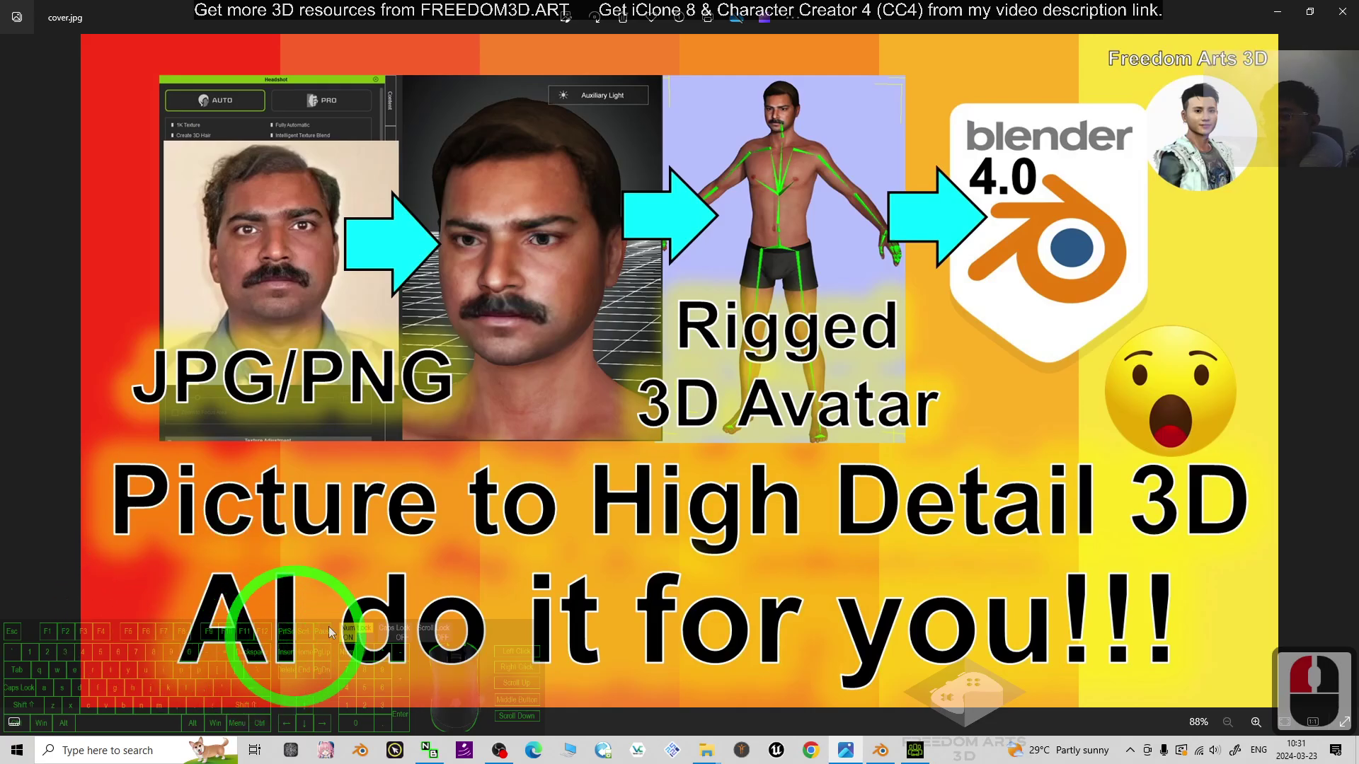
{"action": "left_click", "coordinate": [916, 751]}
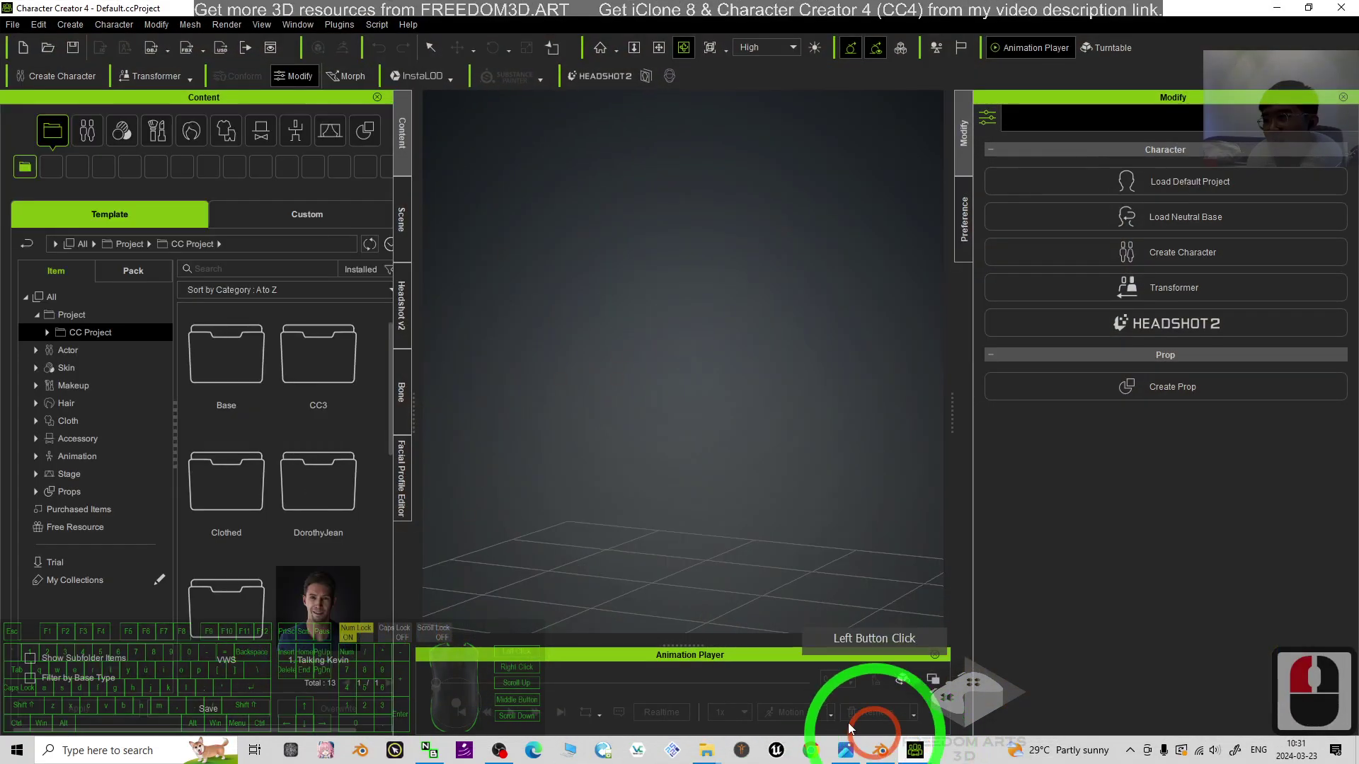
{"action": "left_click", "coordinate": [179, 210]}
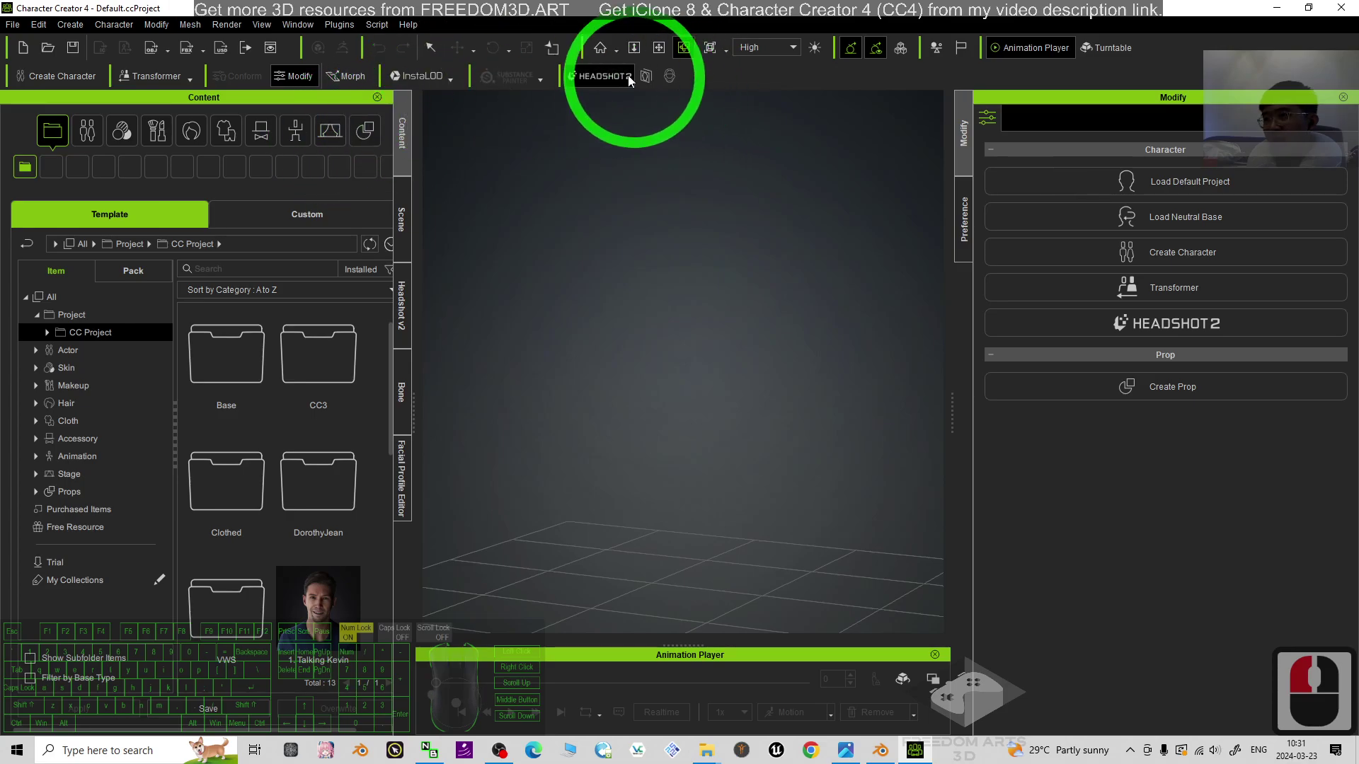
{"action": "left_click", "coordinate": [61, 131]}
{"action": "left_click", "coordinate": [365, 240]}
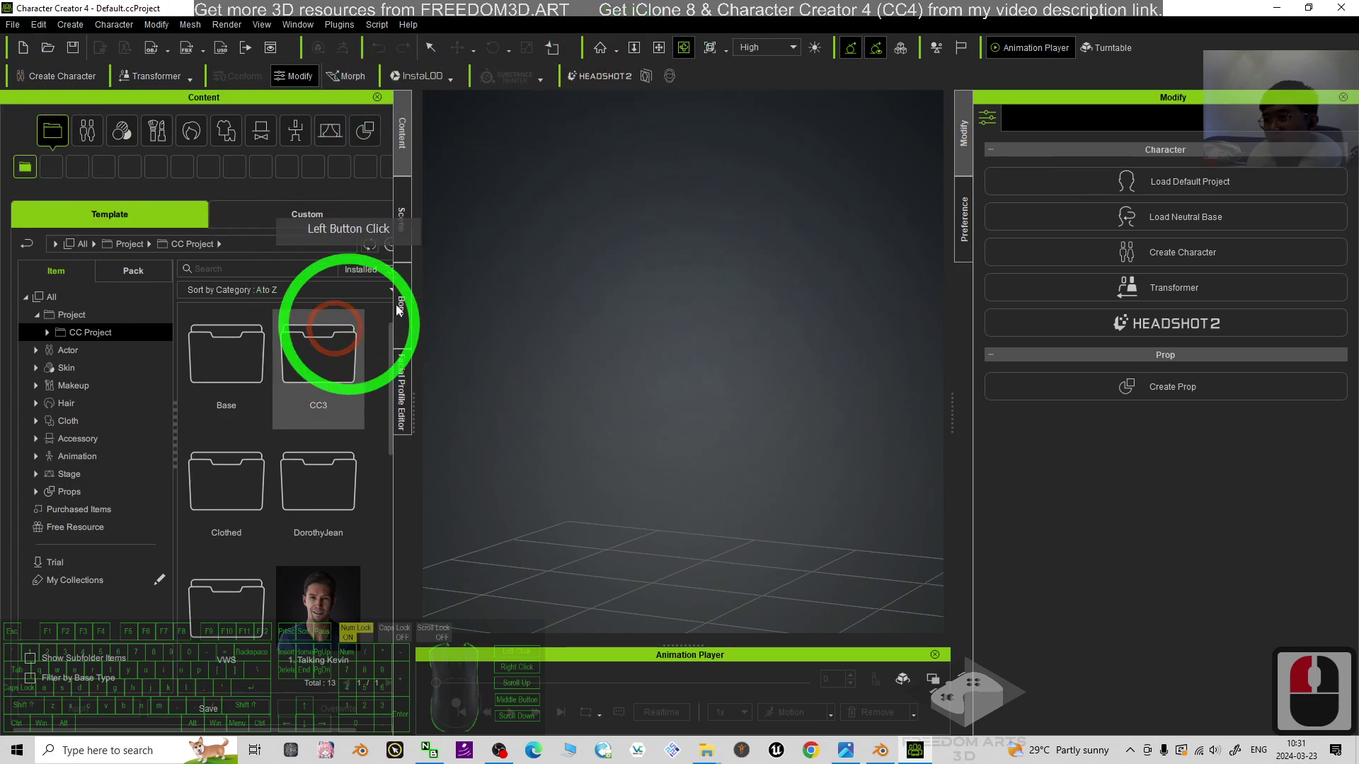
{"action": "left_click", "coordinate": [599, 76]}
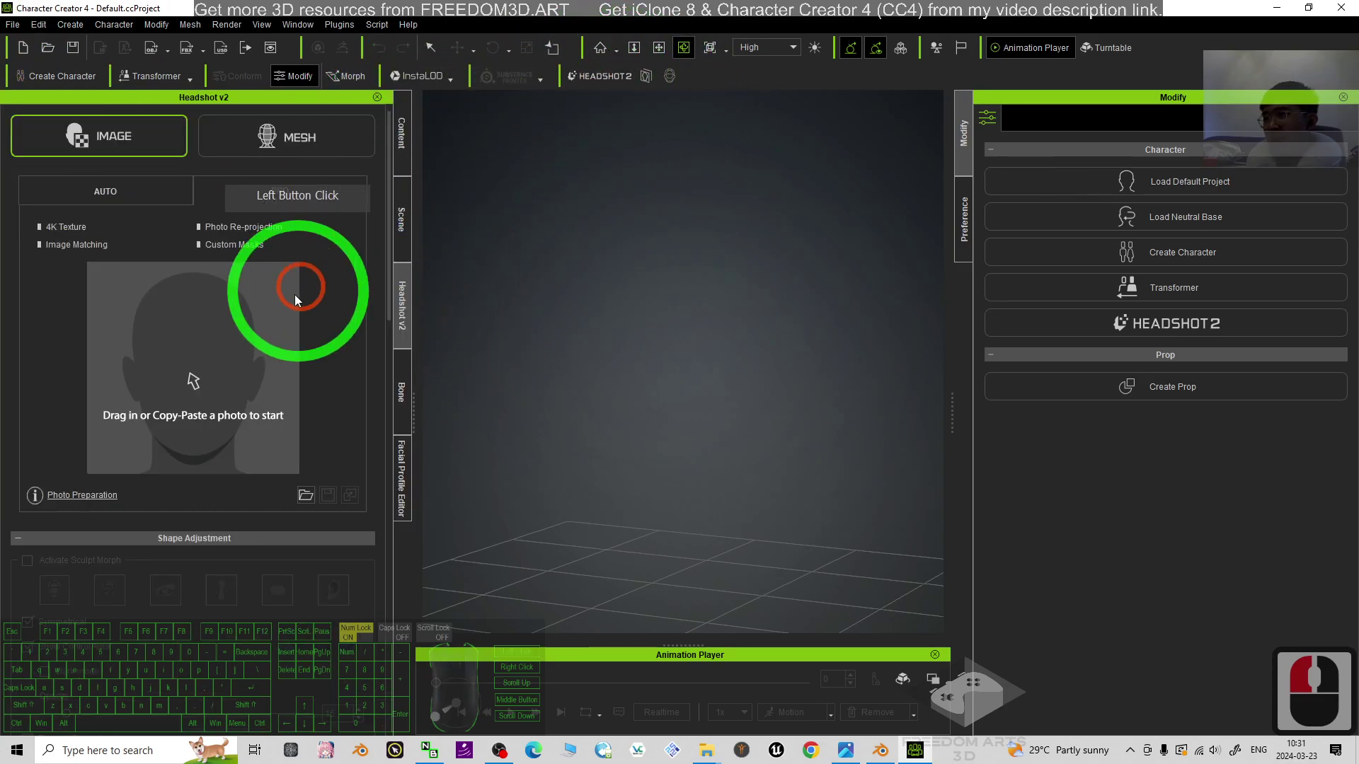
Step: Switch back to Blender and start a new default scene, discarding the unsaved changes to the avatar file
{"action": "left_click", "coordinate": [1277, 9]}
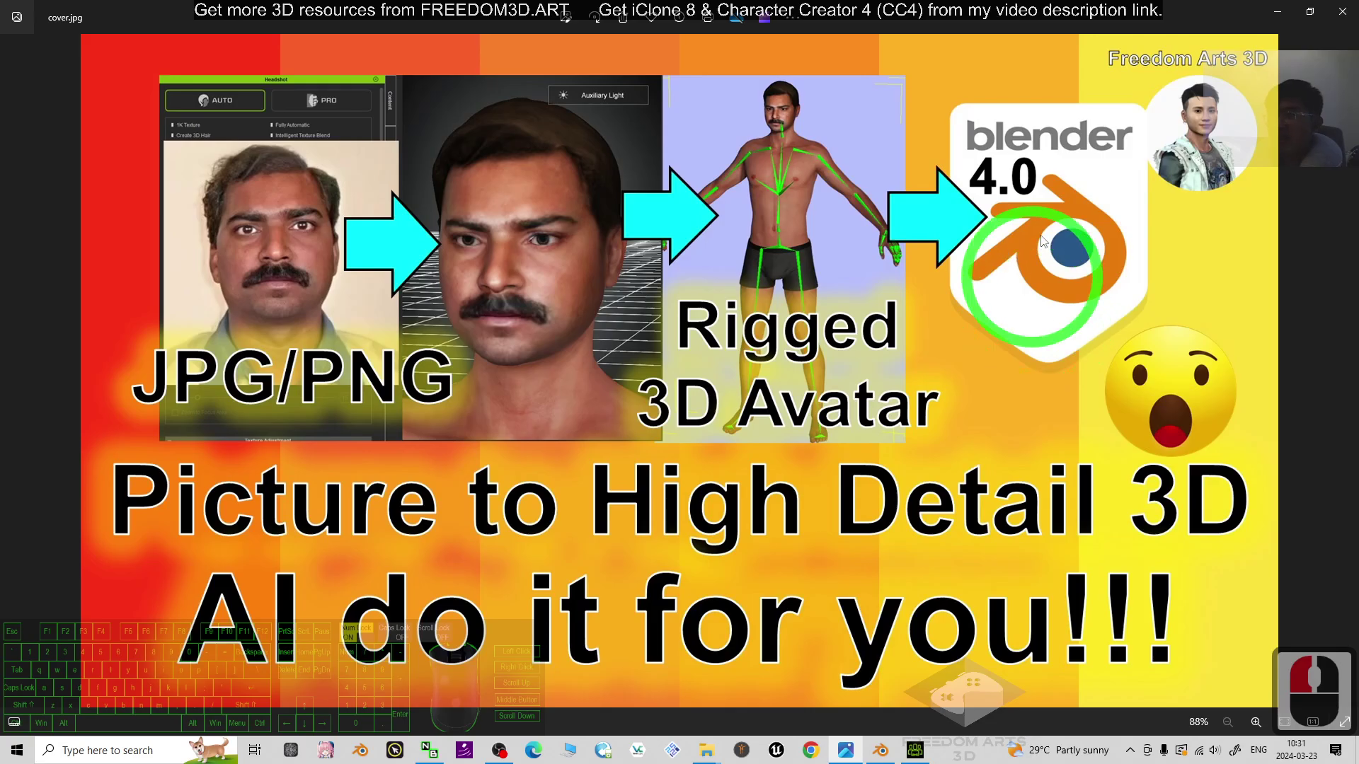
{"action": "left_click", "coordinate": [1277, 12]}
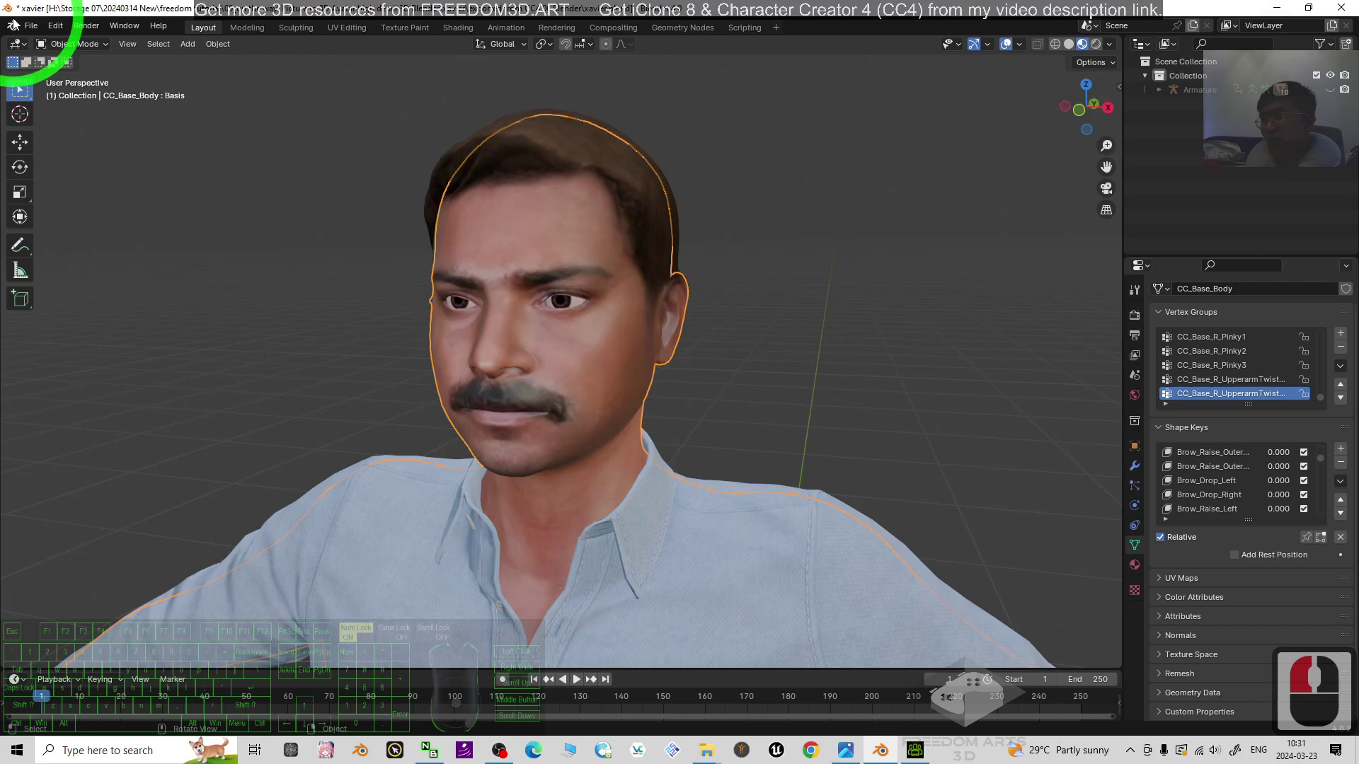
{"action": "left_click", "coordinate": [31, 27]}
{"action": "left_click", "coordinate": [123, 26]}
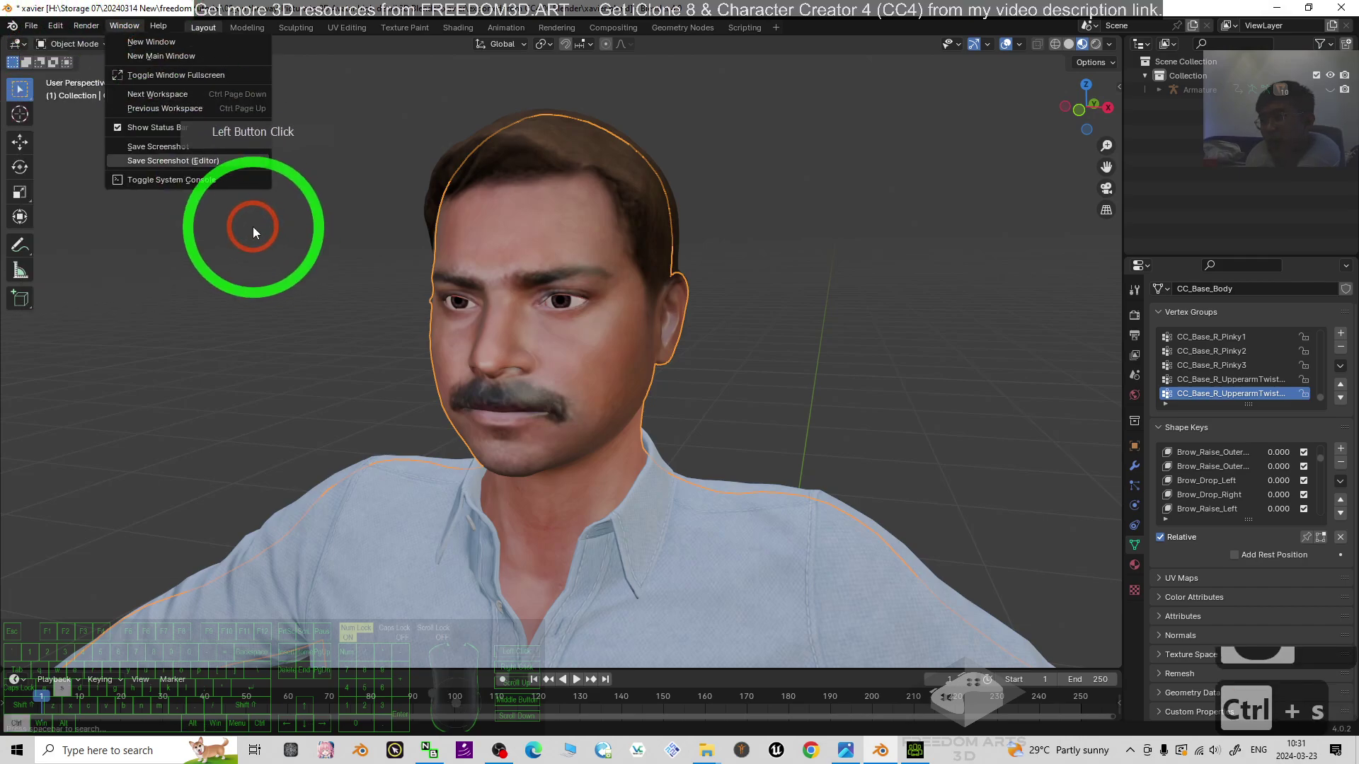
{"action": "left_click", "coordinate": [159, 350]}
{"action": "key", "text": "ctrl+s"}
{"action": "left_click", "coordinate": [31, 26]}
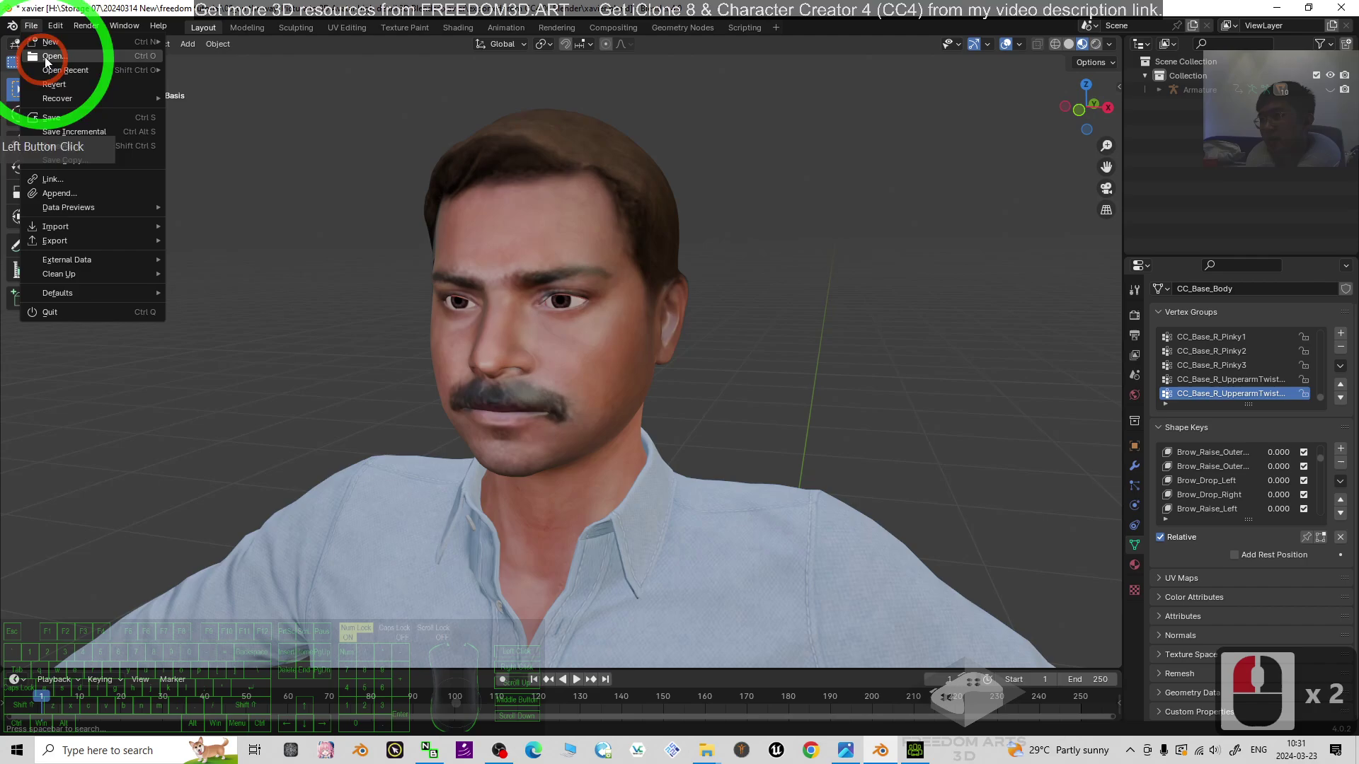
{"action": "mouse_move", "coordinate": [56, 48]}
{"action": "left_click", "coordinate": [201, 41]}
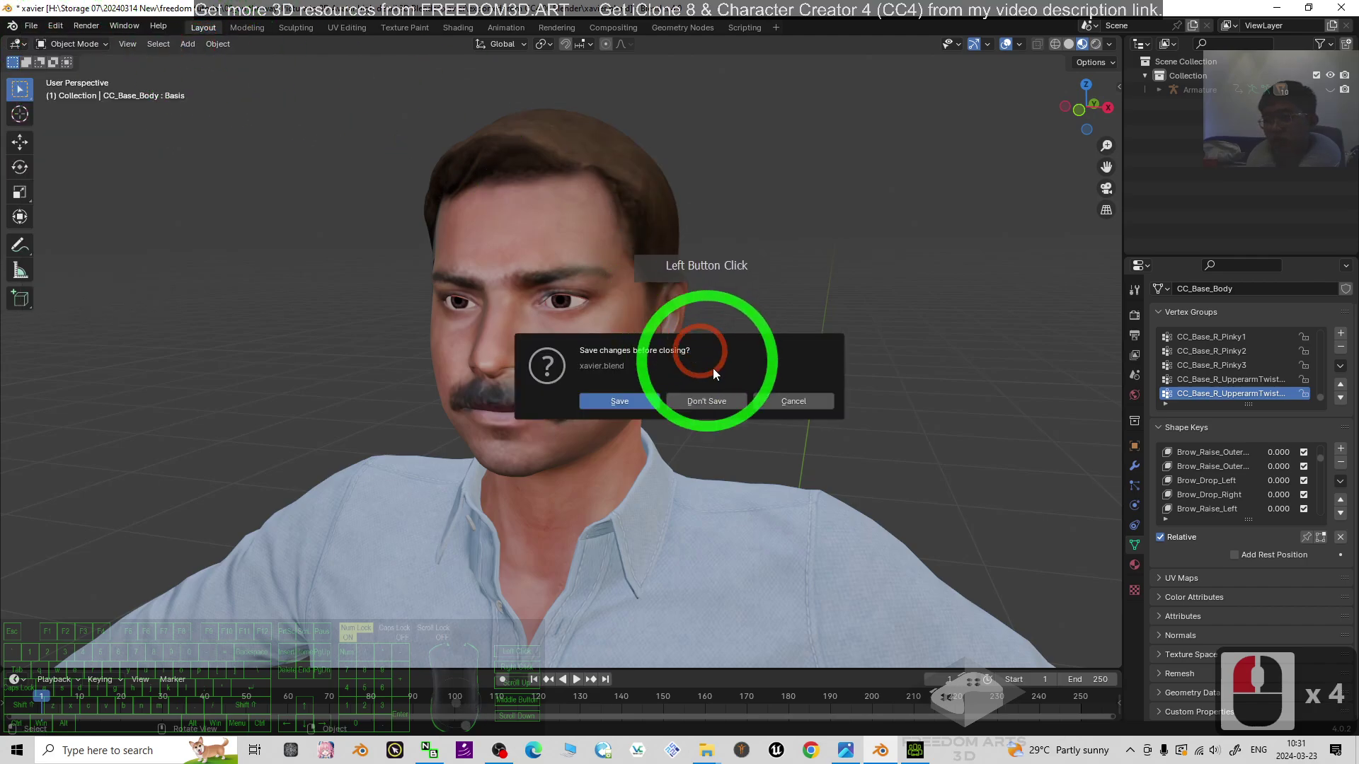
{"action": "left_click", "coordinate": [720, 401]}
{"action": "left_click", "coordinate": [206, 304]}
{"action": "left_click", "coordinate": [916, 409]}
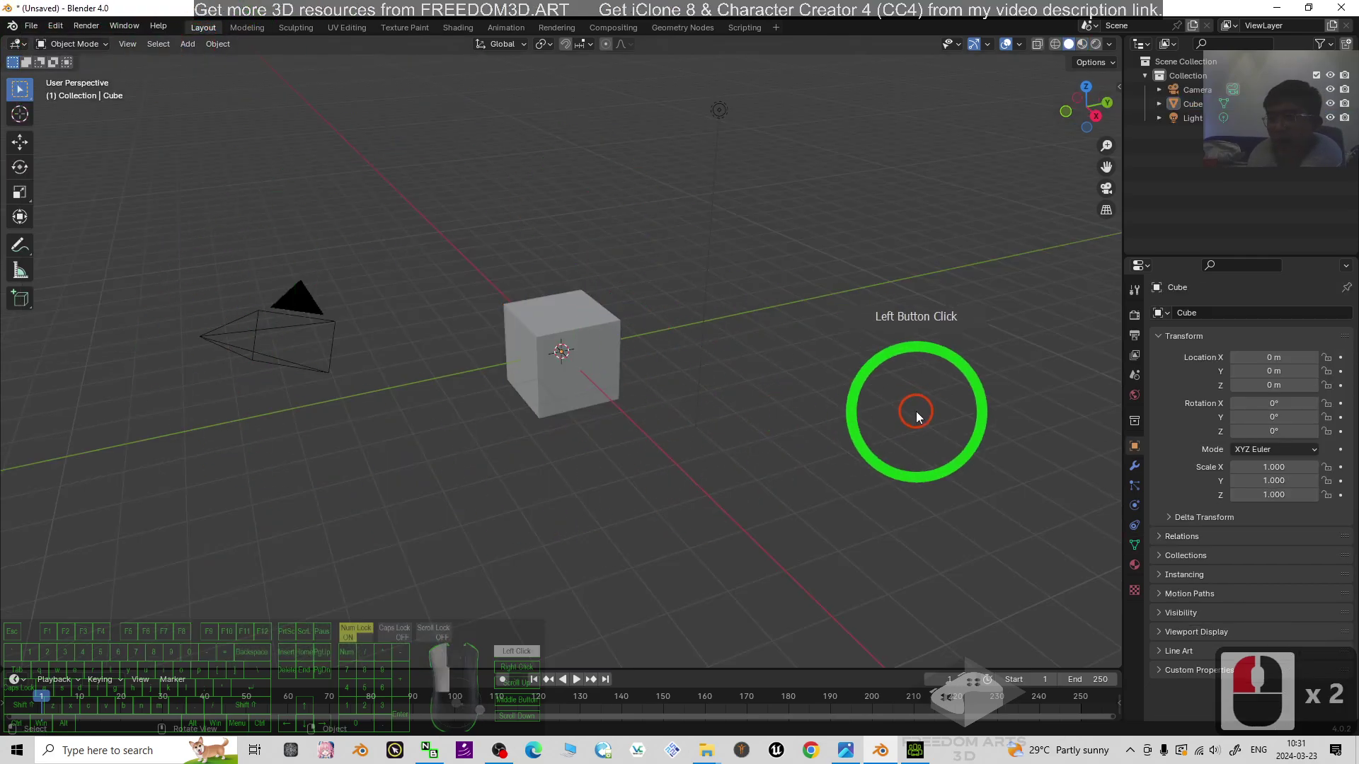
Step: Delete all default objects from the Blender scene and minimise the window to reveal the desktop
{"action": "key", "text": "a"}
{"action": "key", "text": "Delete"}
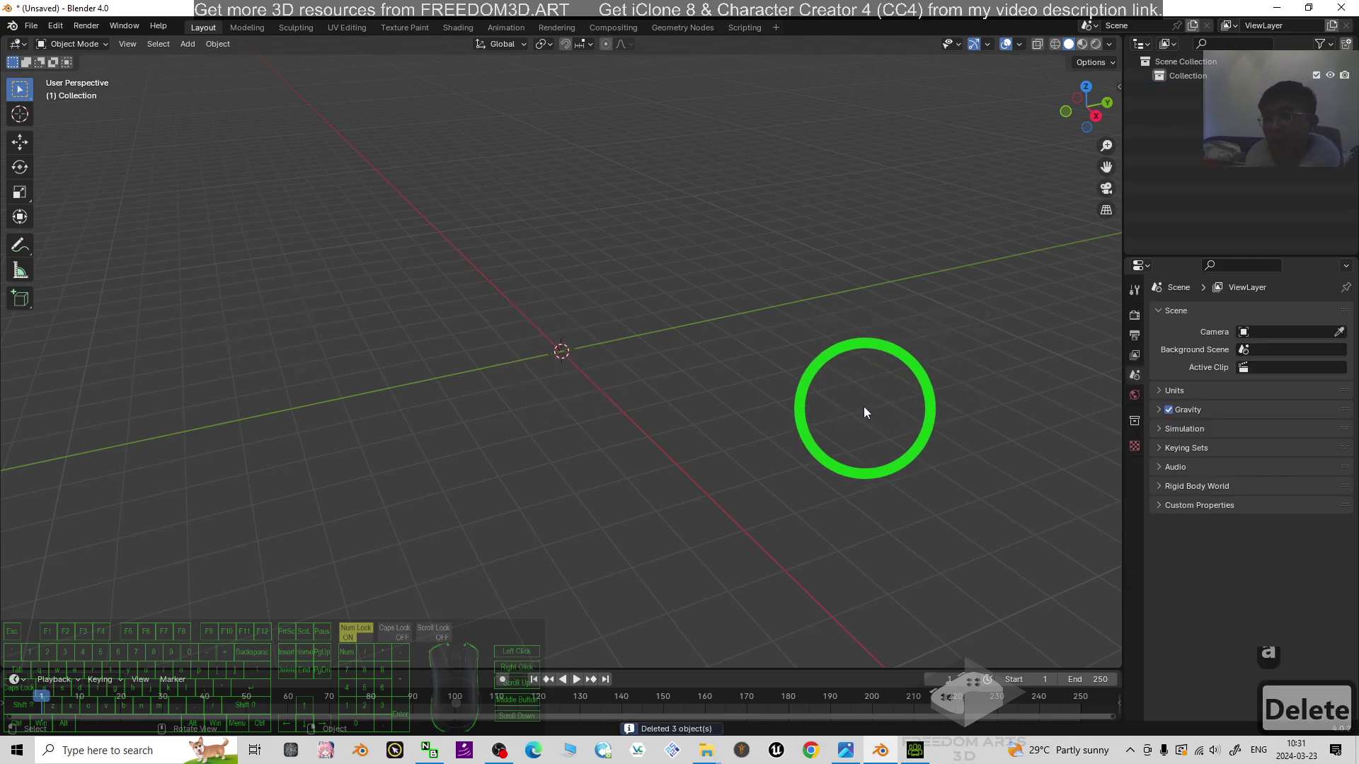
{"action": "left_click", "coordinate": [1276, 8]}
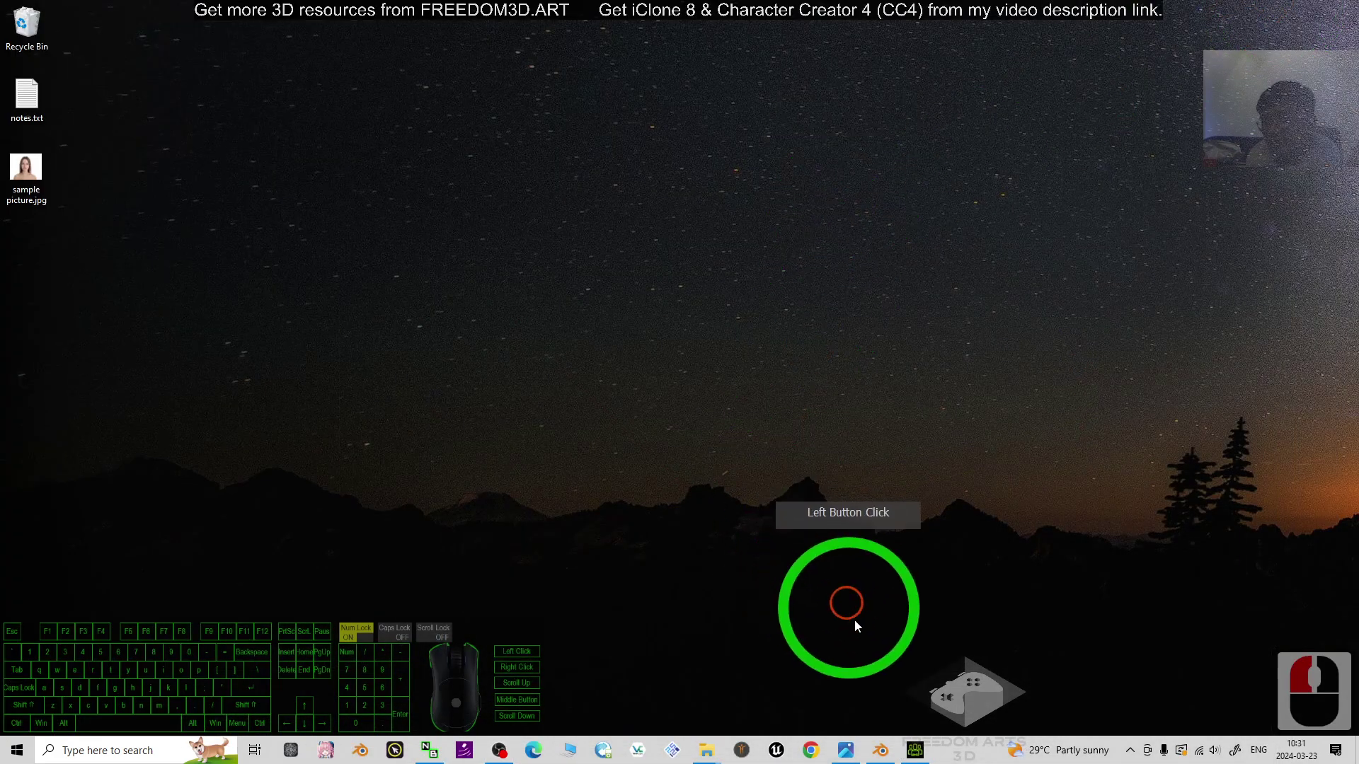
{"action": "left_click_drag", "start_coordinate": [913, 749], "coordinate": [2, 144]}
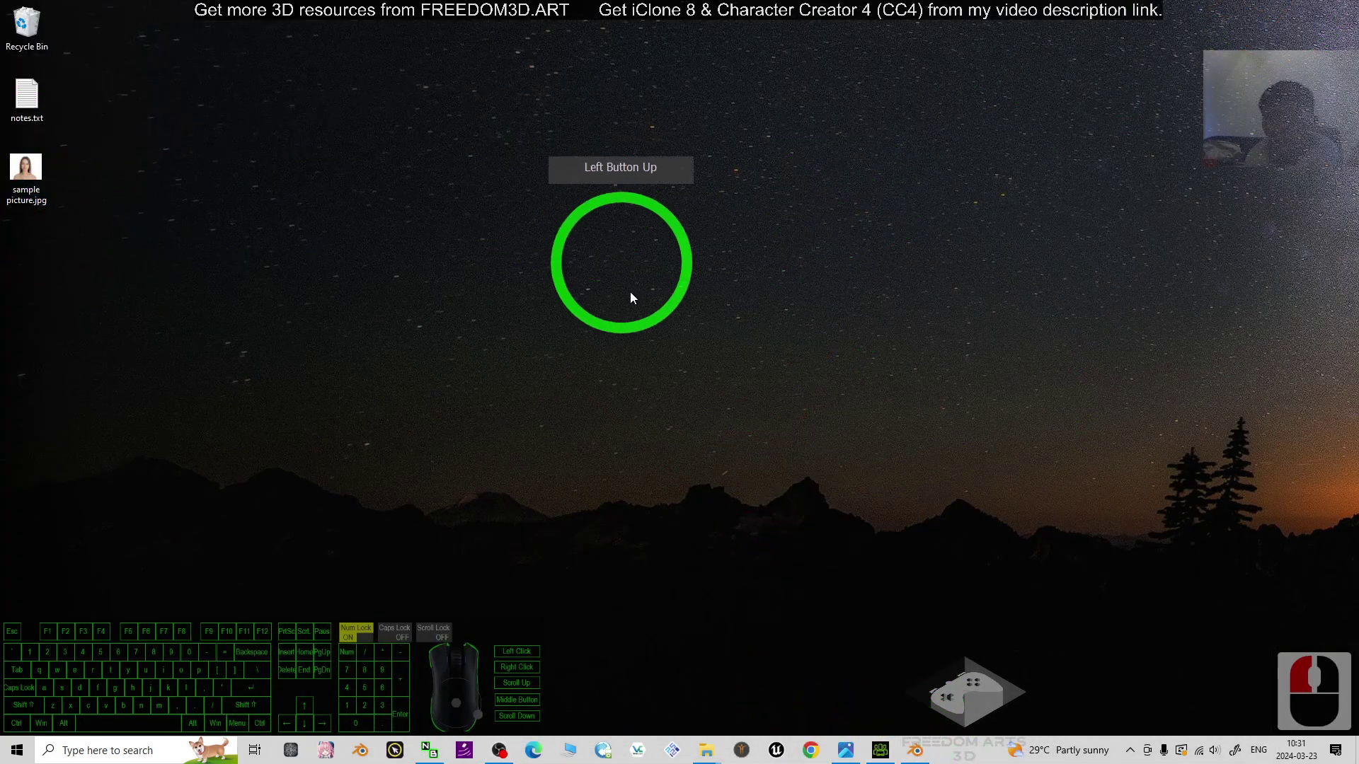
Step: Open sample picture.jpg from the desktop, close the cover.jpg viewer, examine the portrait up close and minimise the picture
{"action": "double_click", "coordinate": [30, 179]}
{"action": "left_click", "coordinate": [630, 267]}
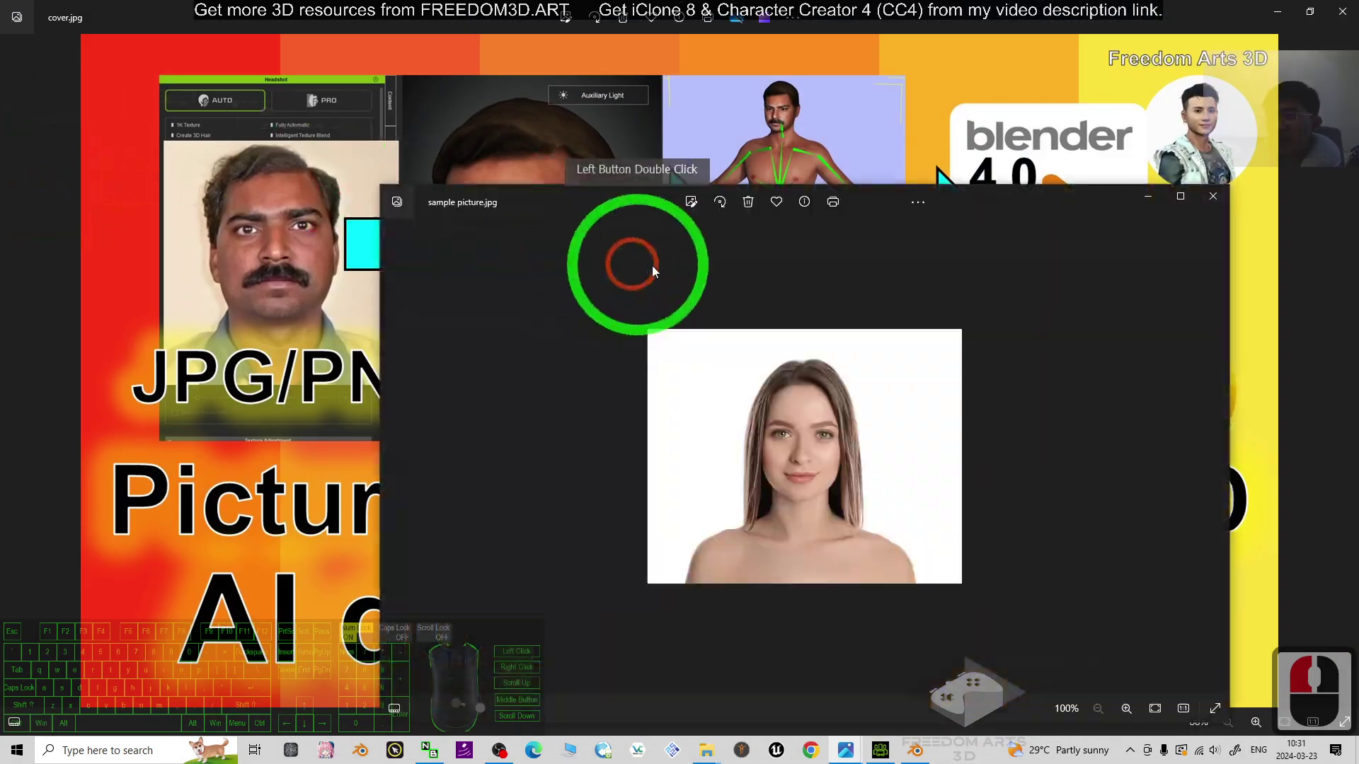
{"action": "left_click", "coordinate": [1341, 10]}
{"action": "left_click", "coordinate": [881, 434]}
{"action": "scroll", "coordinate": [881, 434], "scroll_direction": "up", "scroll_amount": 6}
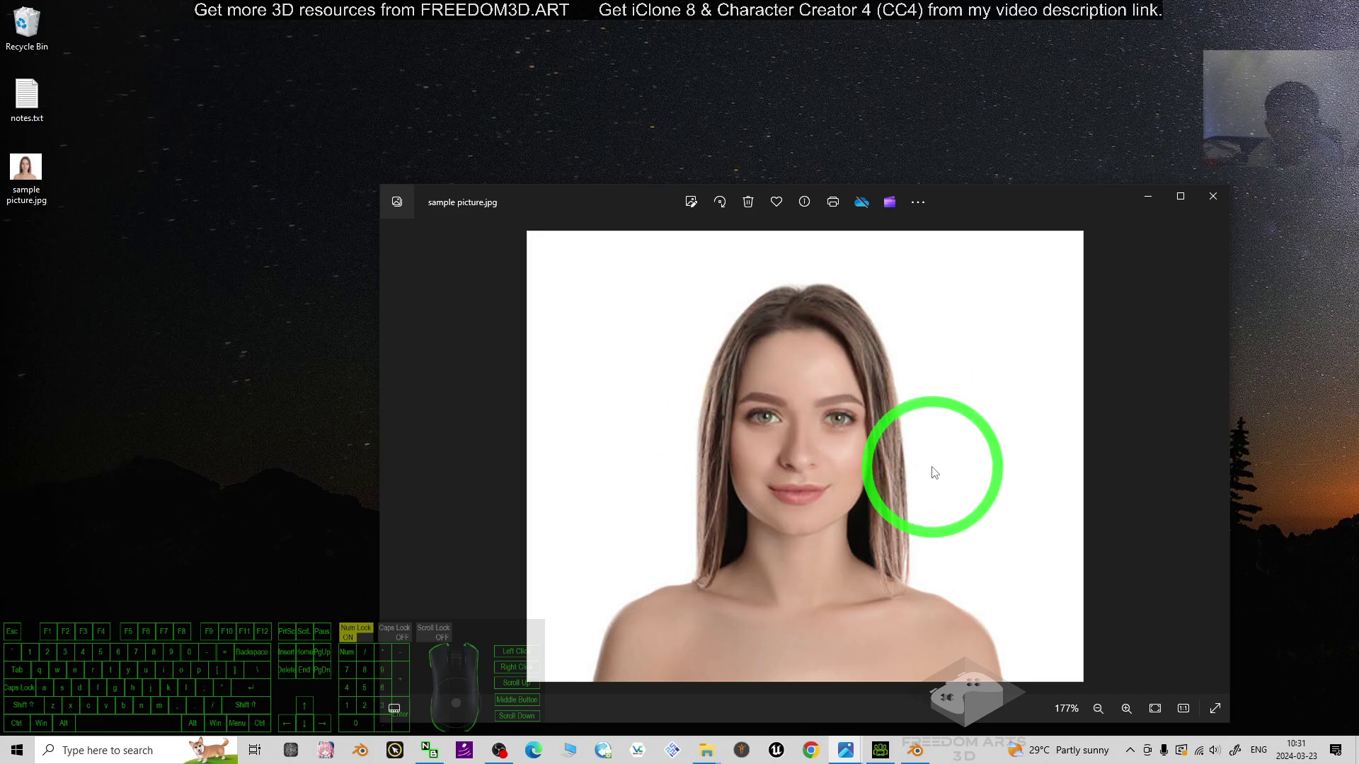
{"action": "left_click", "coordinate": [1148, 196]}
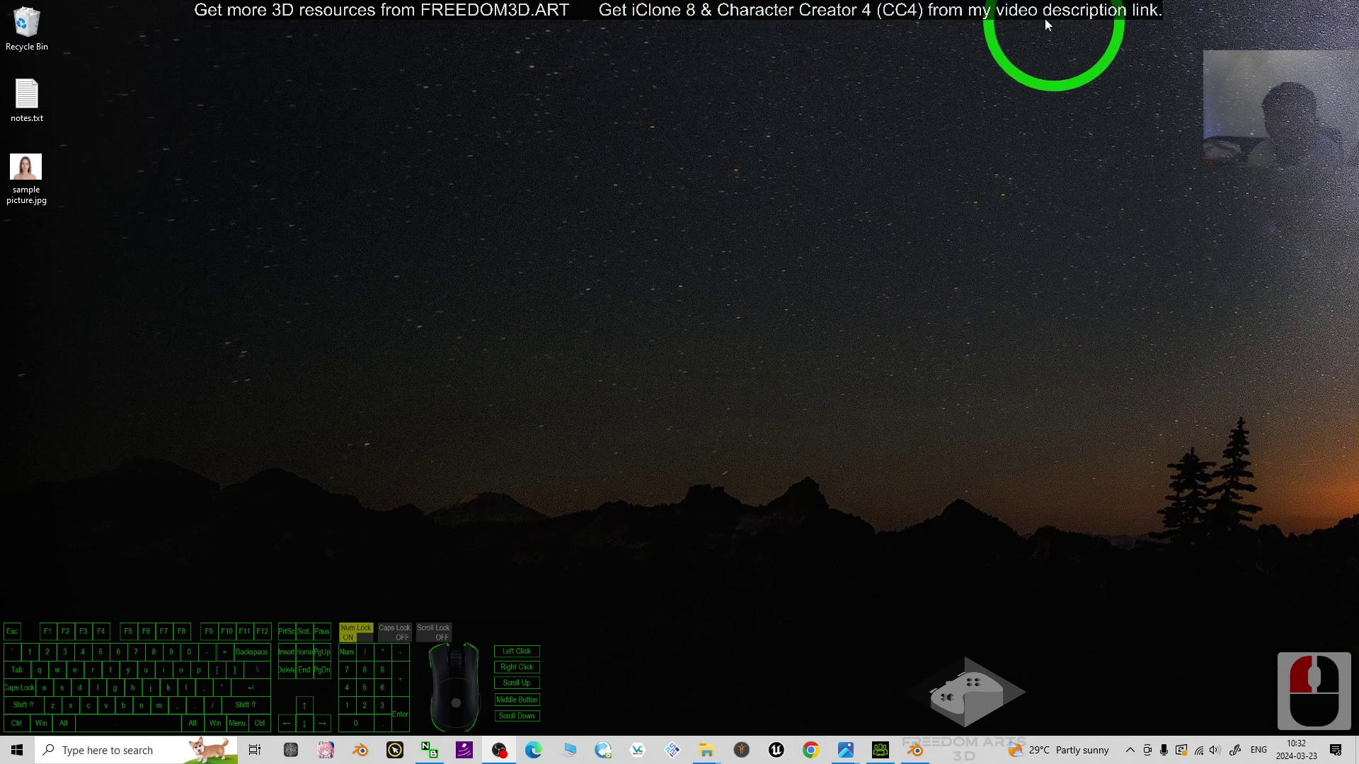
Step: Switch to Character Creator 4 and set Headshot 2 to Image mode with the Auto method
{"action": "left_click", "coordinate": [881, 750]}
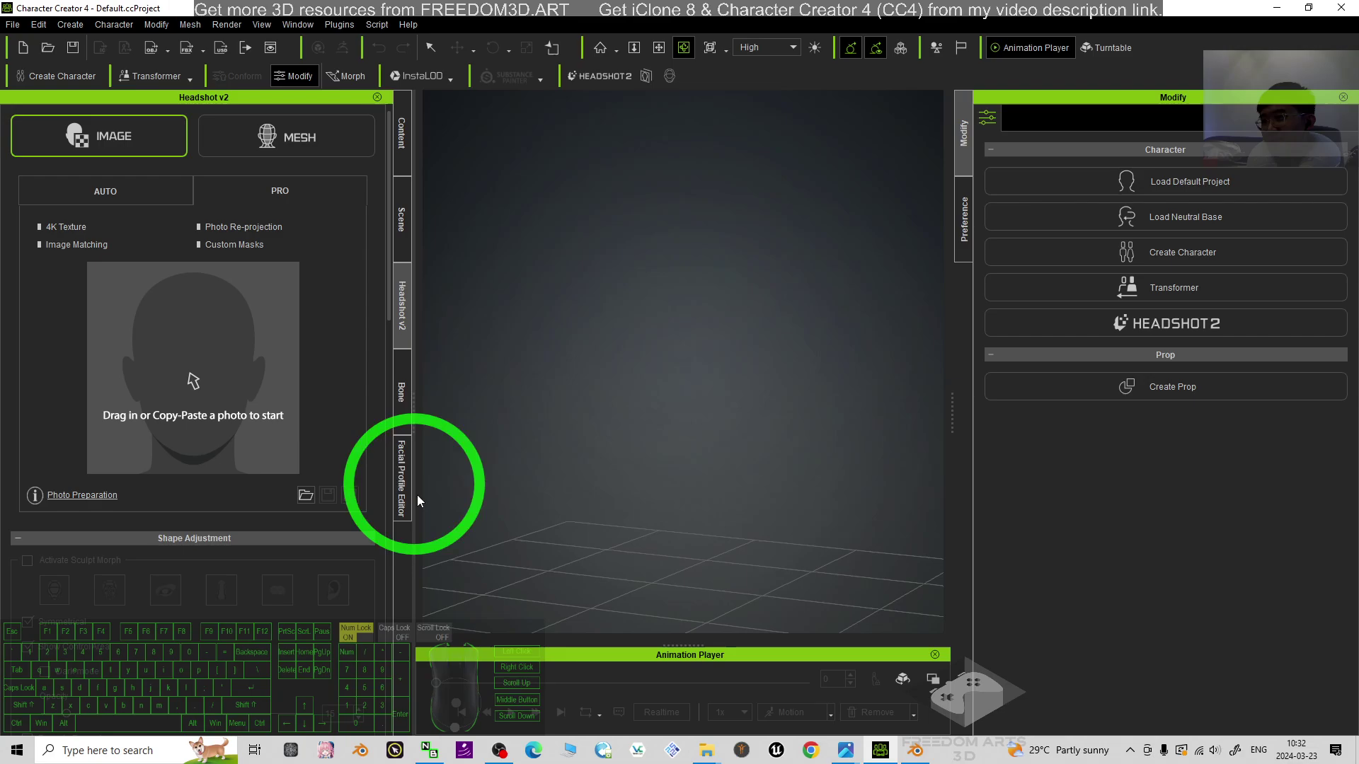
{"action": "left_click", "coordinate": [603, 78]}
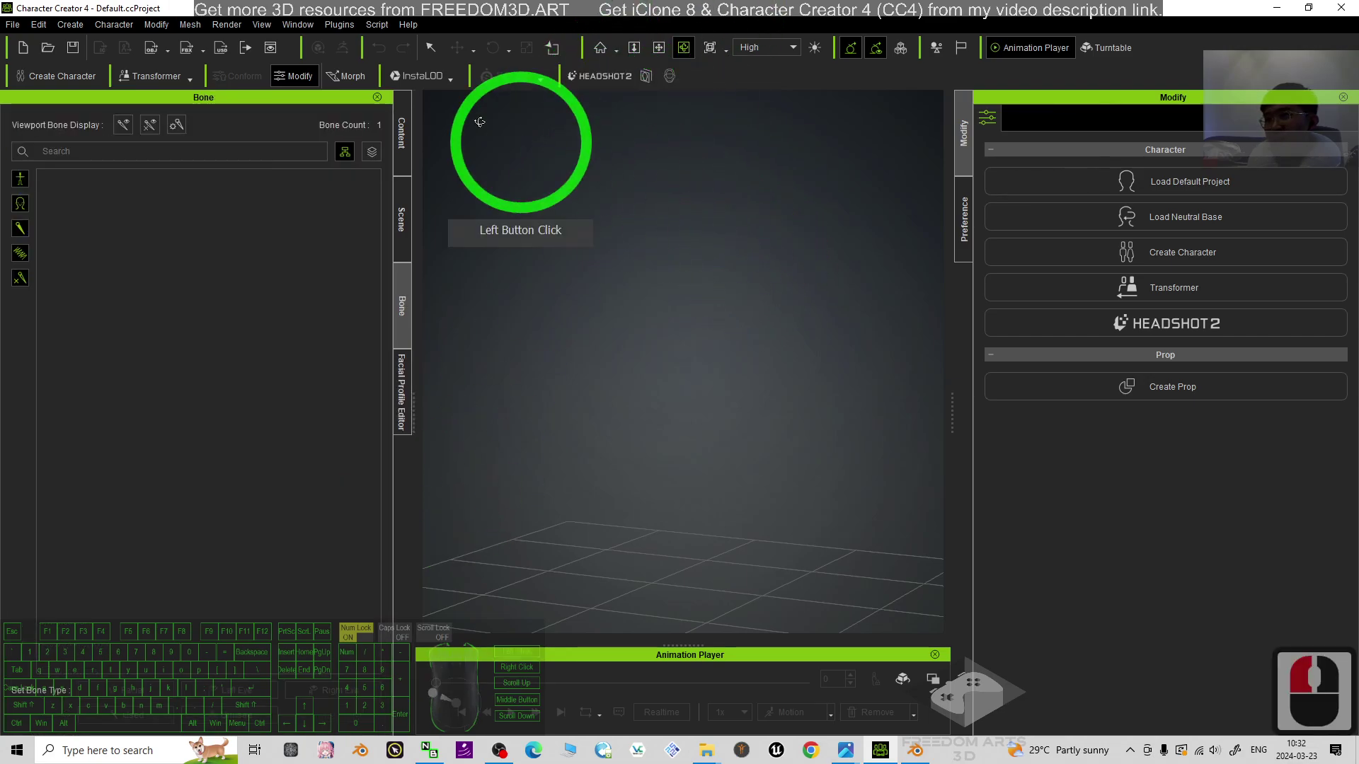
{"action": "left_click", "coordinate": [598, 76]}
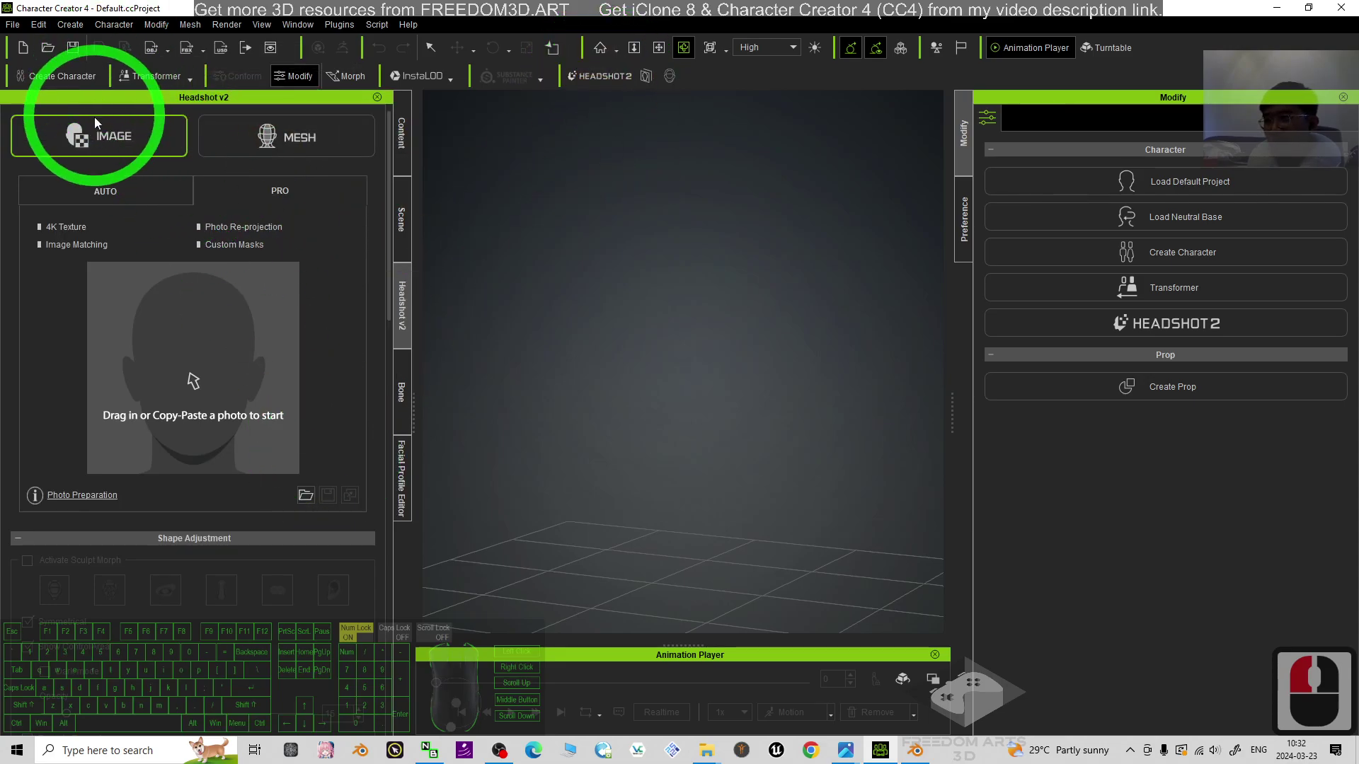
{"action": "left_click", "coordinate": [111, 192]}
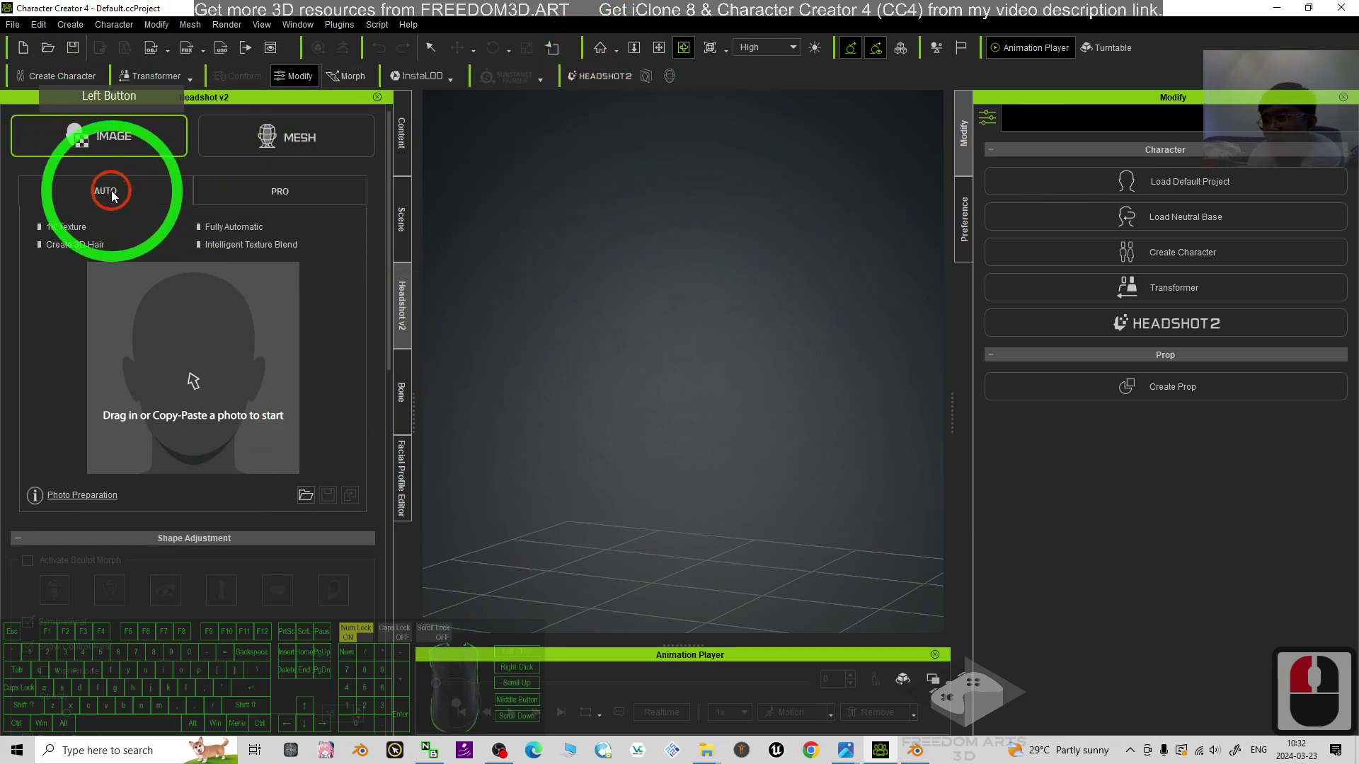
Step: Load sample picture.jpg from the desktop into Headshot 2 and generate a character with the Female body and Clean Soft skin types
{"action": "left_click_drag", "start_coordinate": [425, 9], "coordinate": [650, 70]}
{"action": "double_click", "coordinate": [27, 171]}
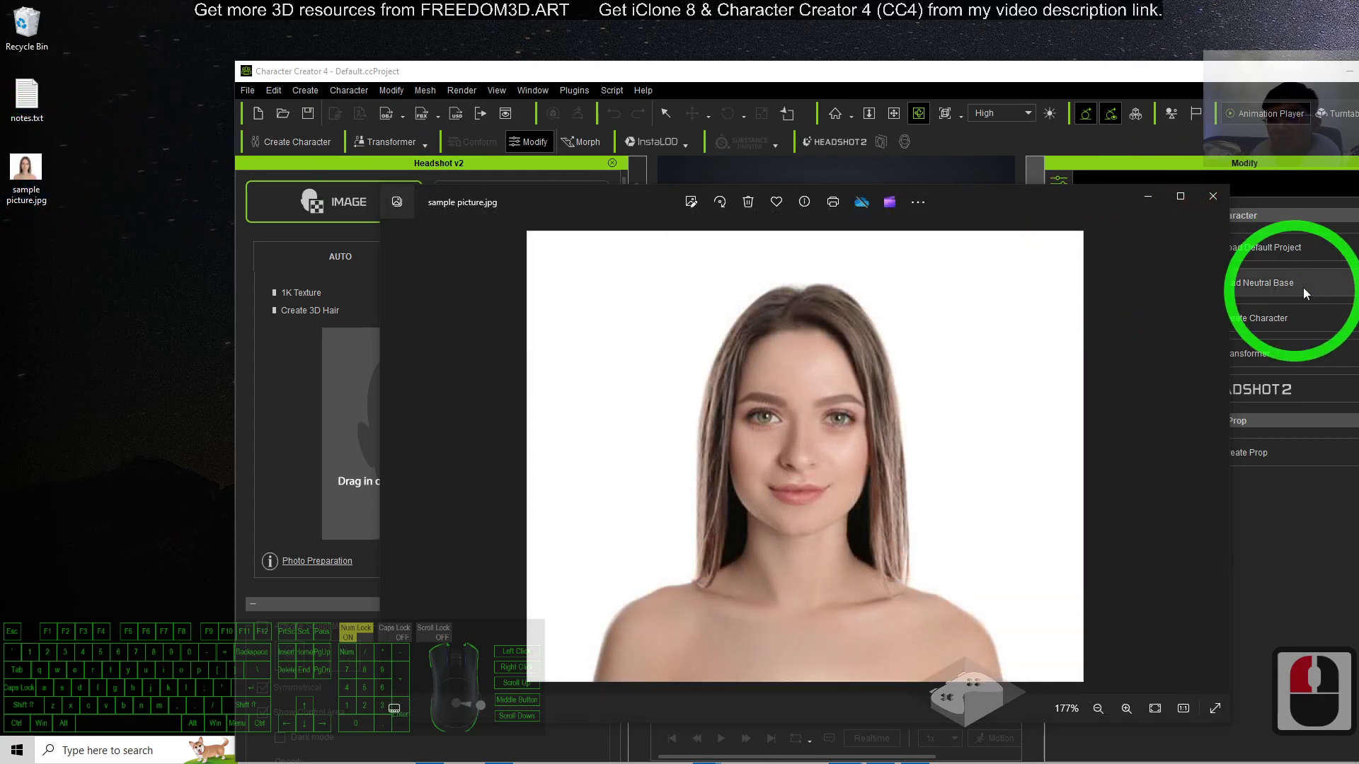
{"action": "left_click", "coordinate": [1213, 196]}
{"action": "left_click_drag", "start_coordinate": [26, 170], "coordinate": [419, 440]}
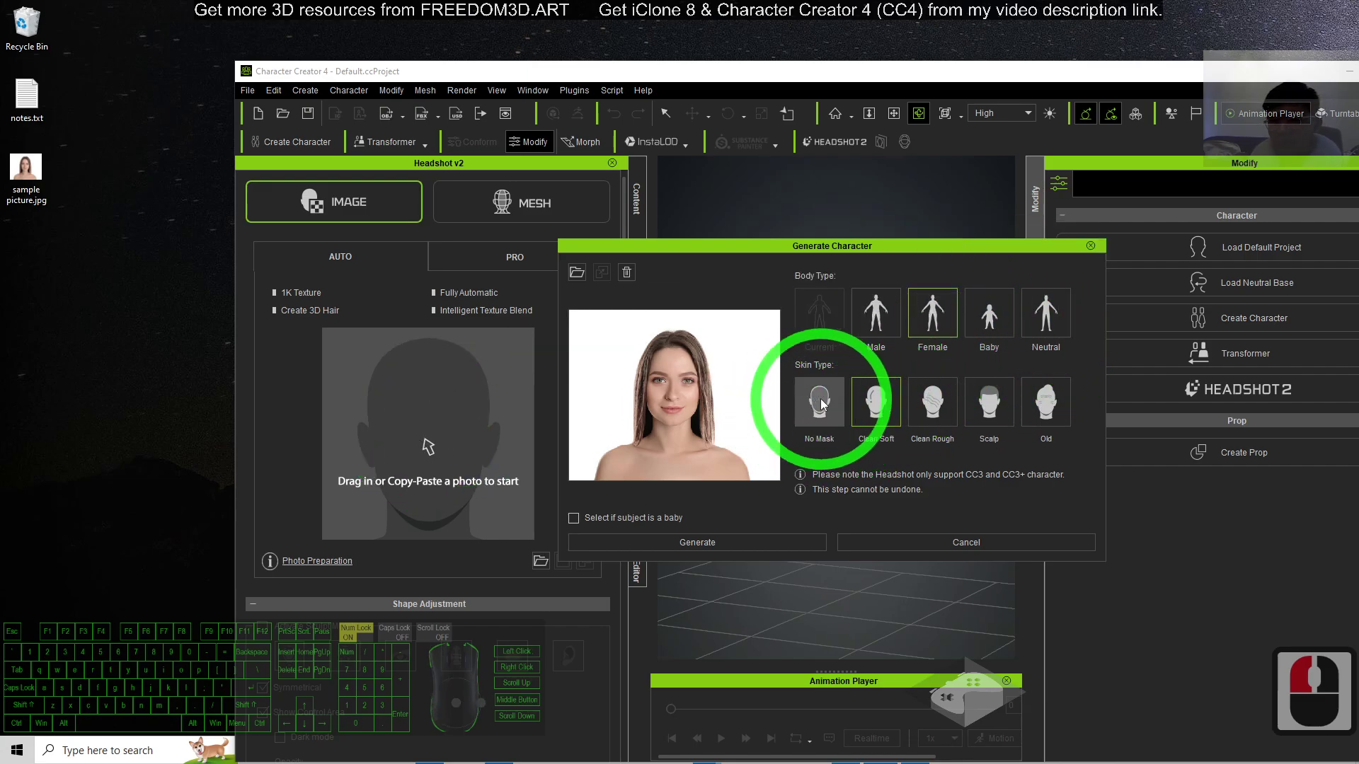
{"action": "left_click", "coordinate": [735, 538]}
{"action": "left_click", "coordinate": [1078, 401]}
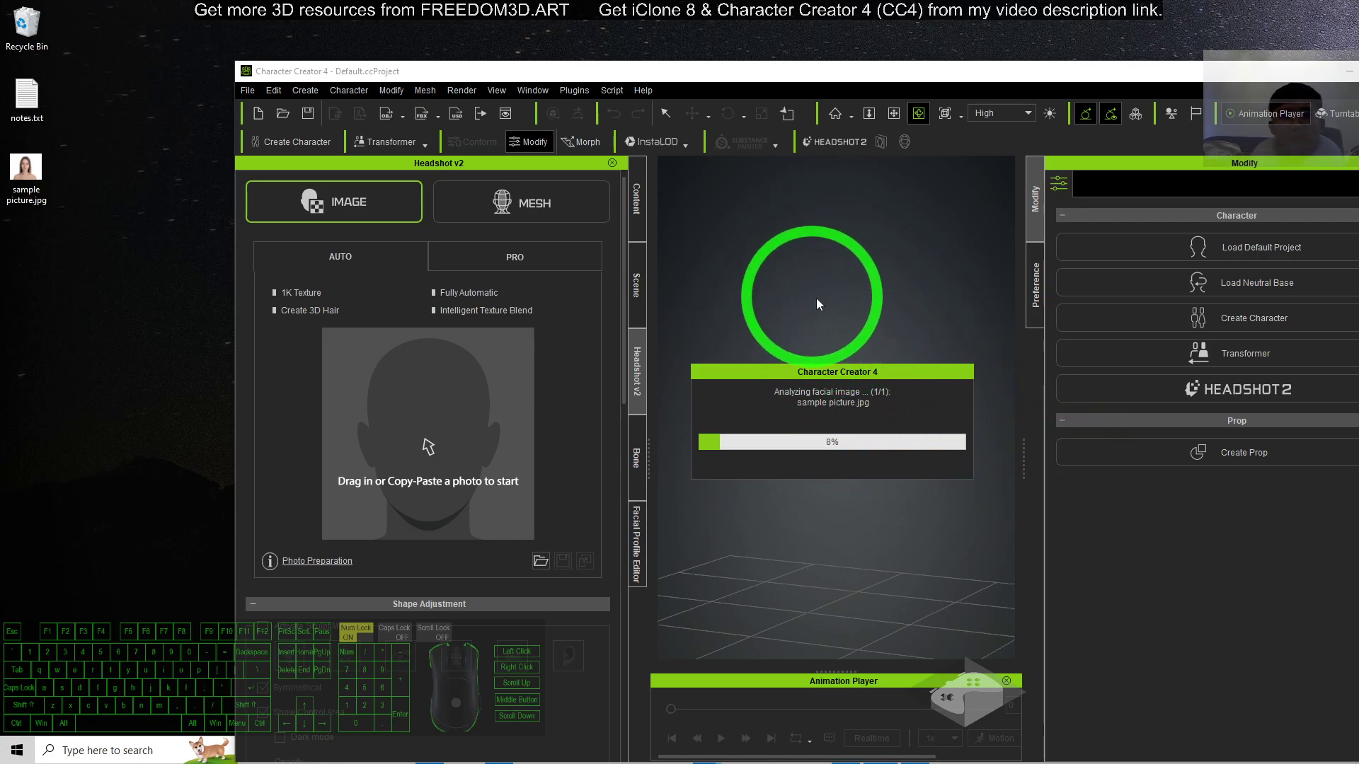
{"action": "left_click", "coordinate": [44, 188]}
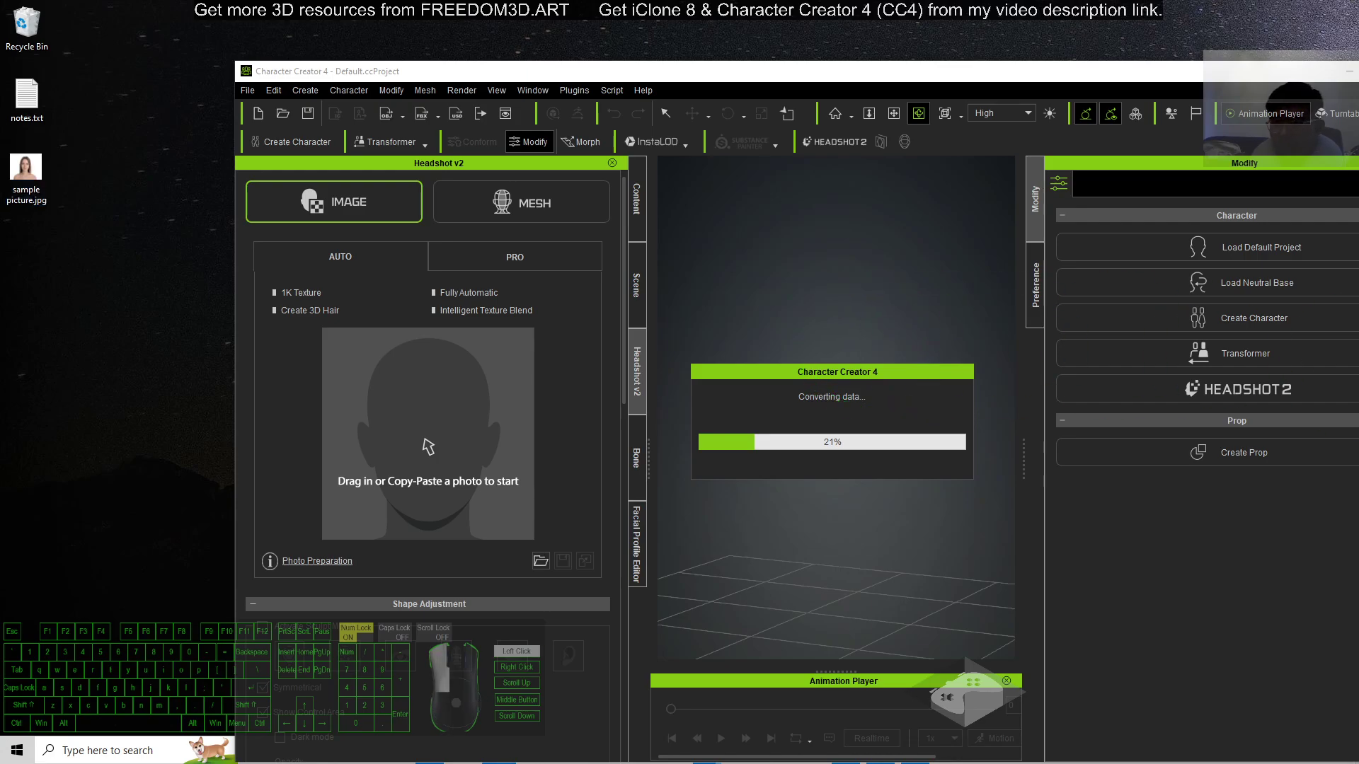
{"action": "left_click", "coordinate": [893, 230]}
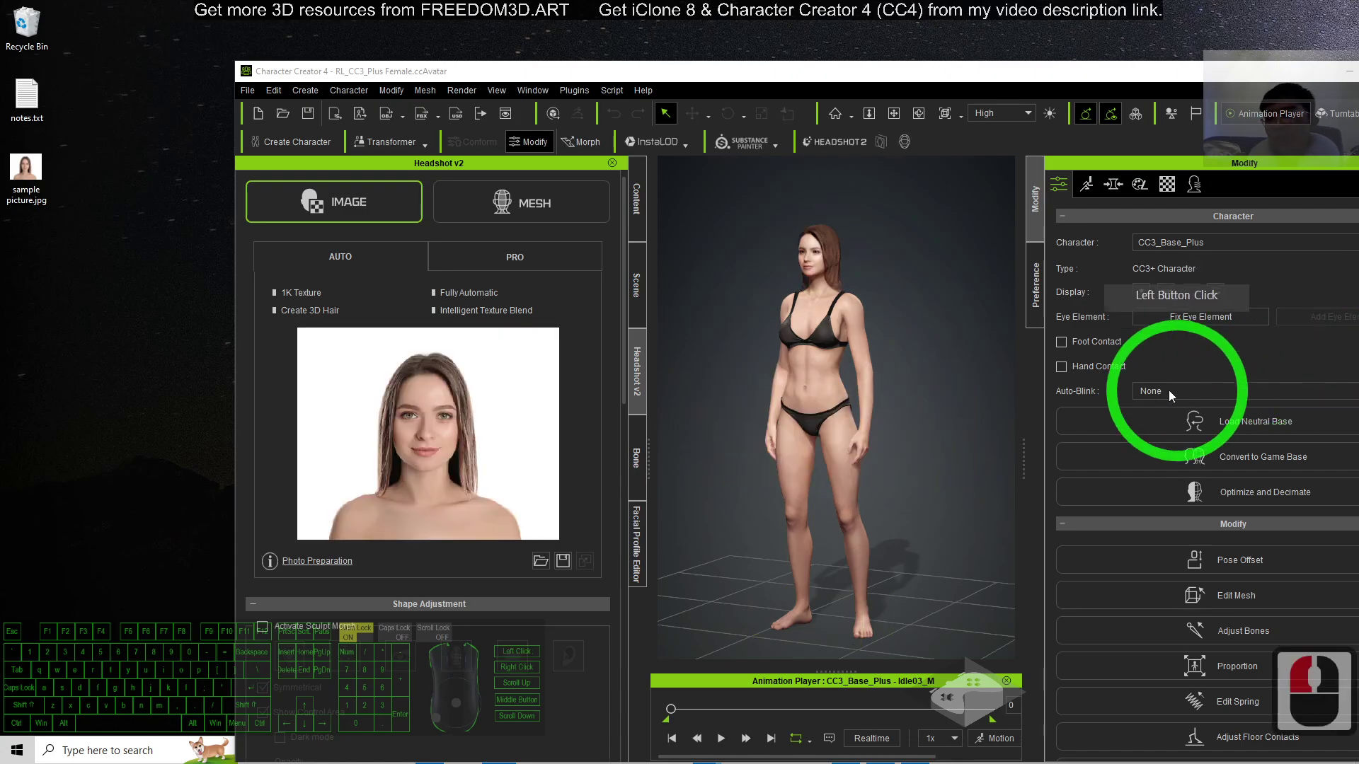
Step: Maximise the Character Creator window and inspect the generated avatar
{"action": "left_click", "coordinate": [879, 310]}
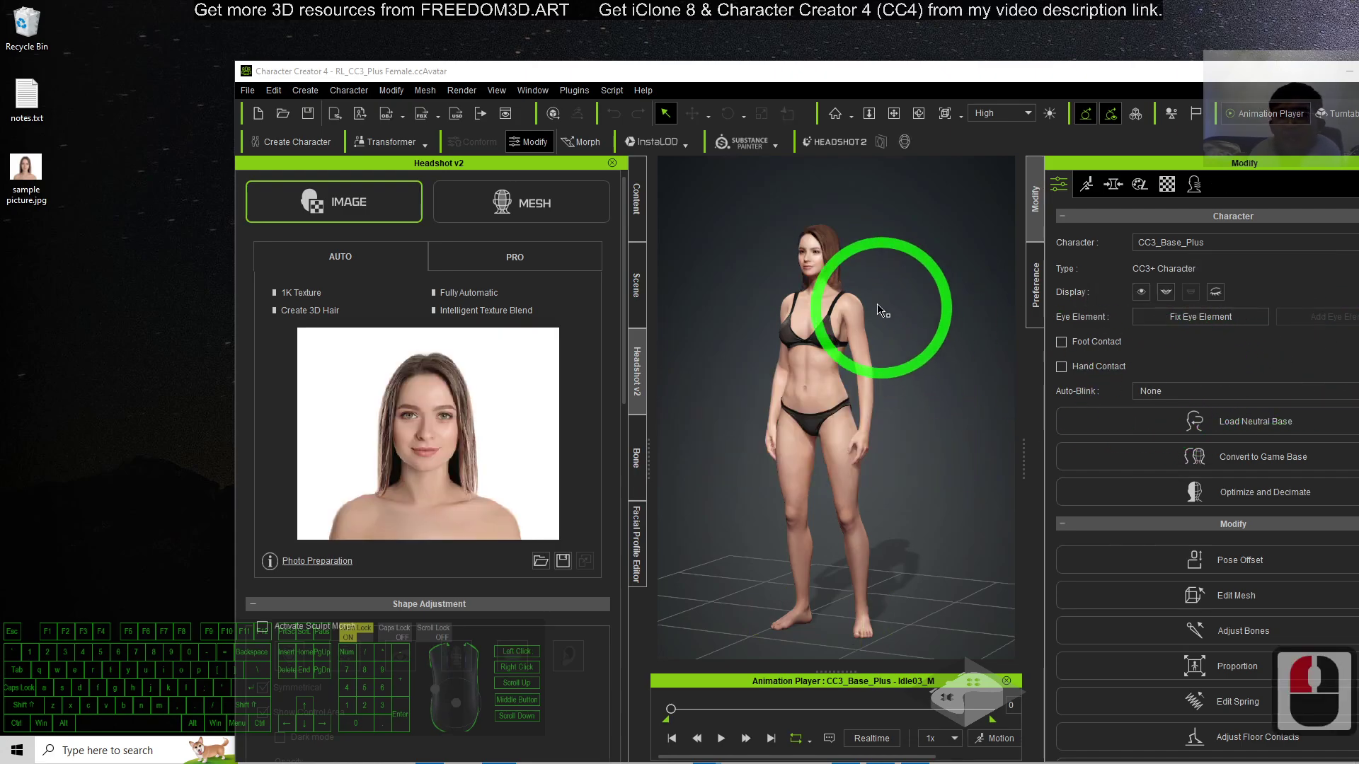
{"action": "double_click", "coordinate": [1001, 71]}
{"action": "scroll", "coordinate": [796, 332], "scroll_direction": "up", "scroll_amount": 14}
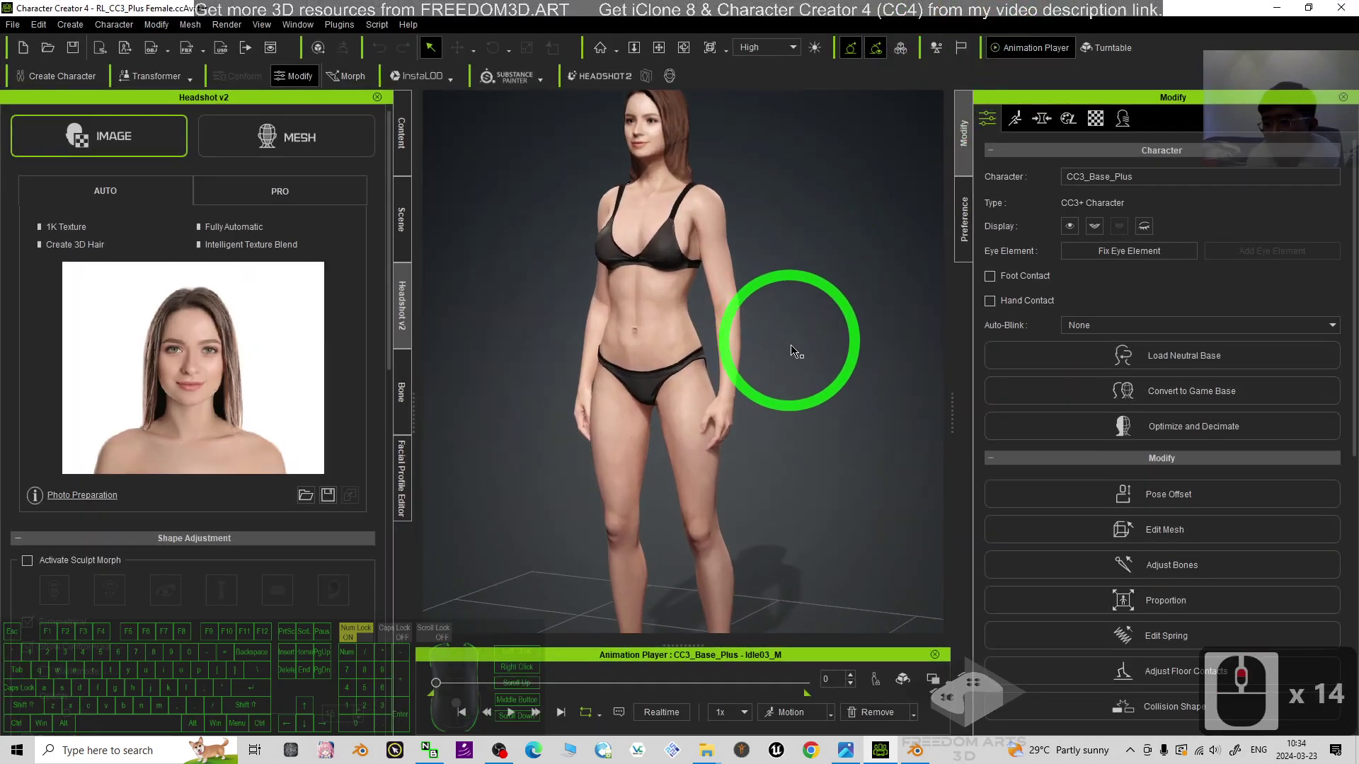
{"action": "left_click_drag", "start_coordinate": [804, 329], "coordinate": [622, 411]}
Step: Apply the T-Pose from the Calibration pose library to the avatar
{"action": "left_click", "coordinate": [400, 138]}
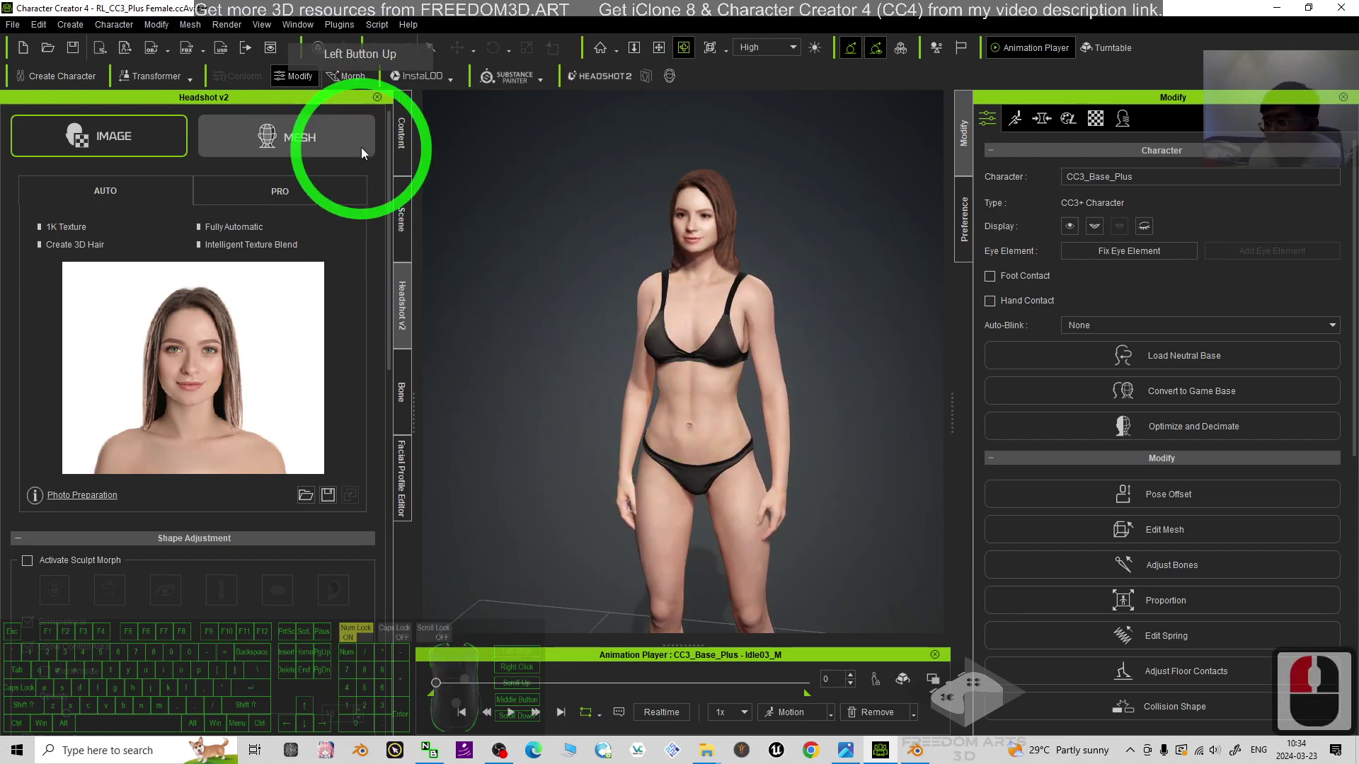
{"action": "left_click", "coordinate": [296, 131]}
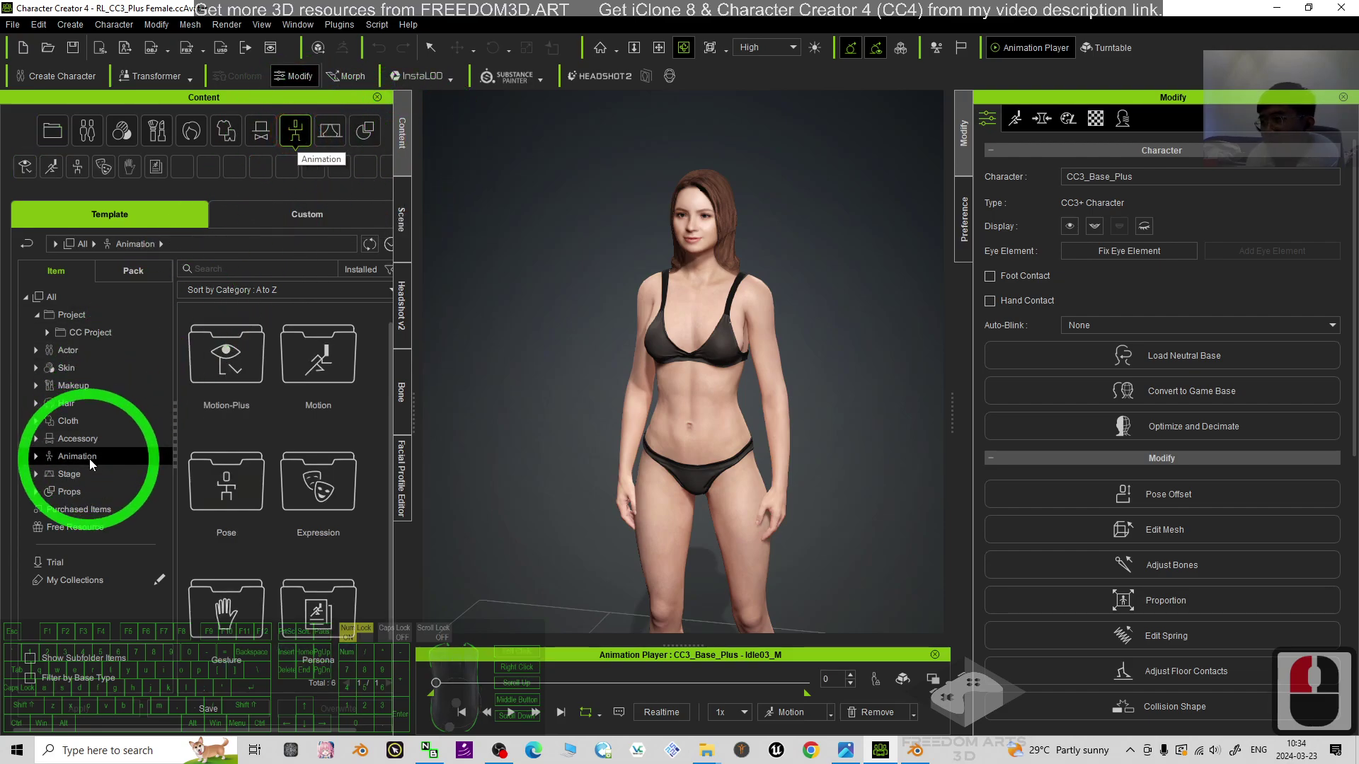
{"action": "double_click", "coordinate": [216, 439]}
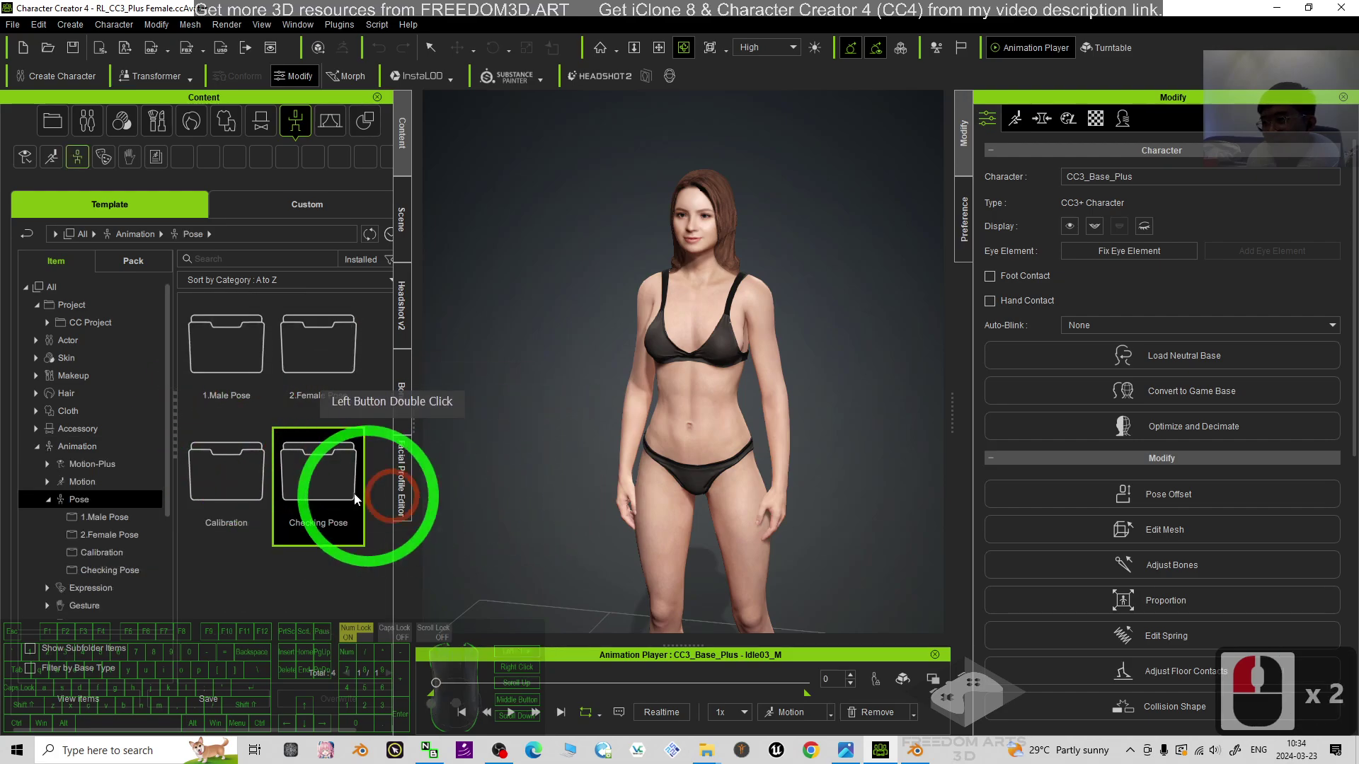
{"action": "double_click", "coordinate": [218, 484]}
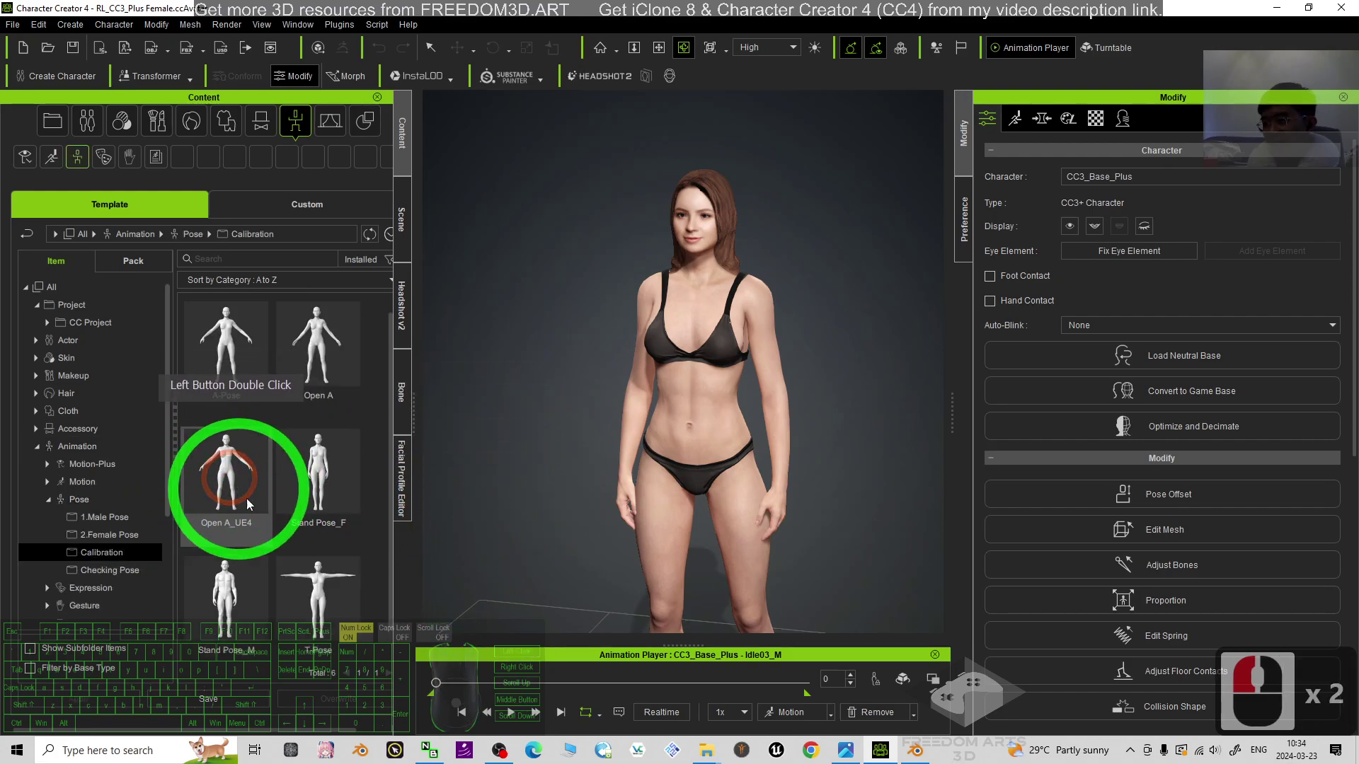
{"action": "double_click", "coordinate": [320, 600]}
{"action": "double_click", "coordinate": [820, 509]}
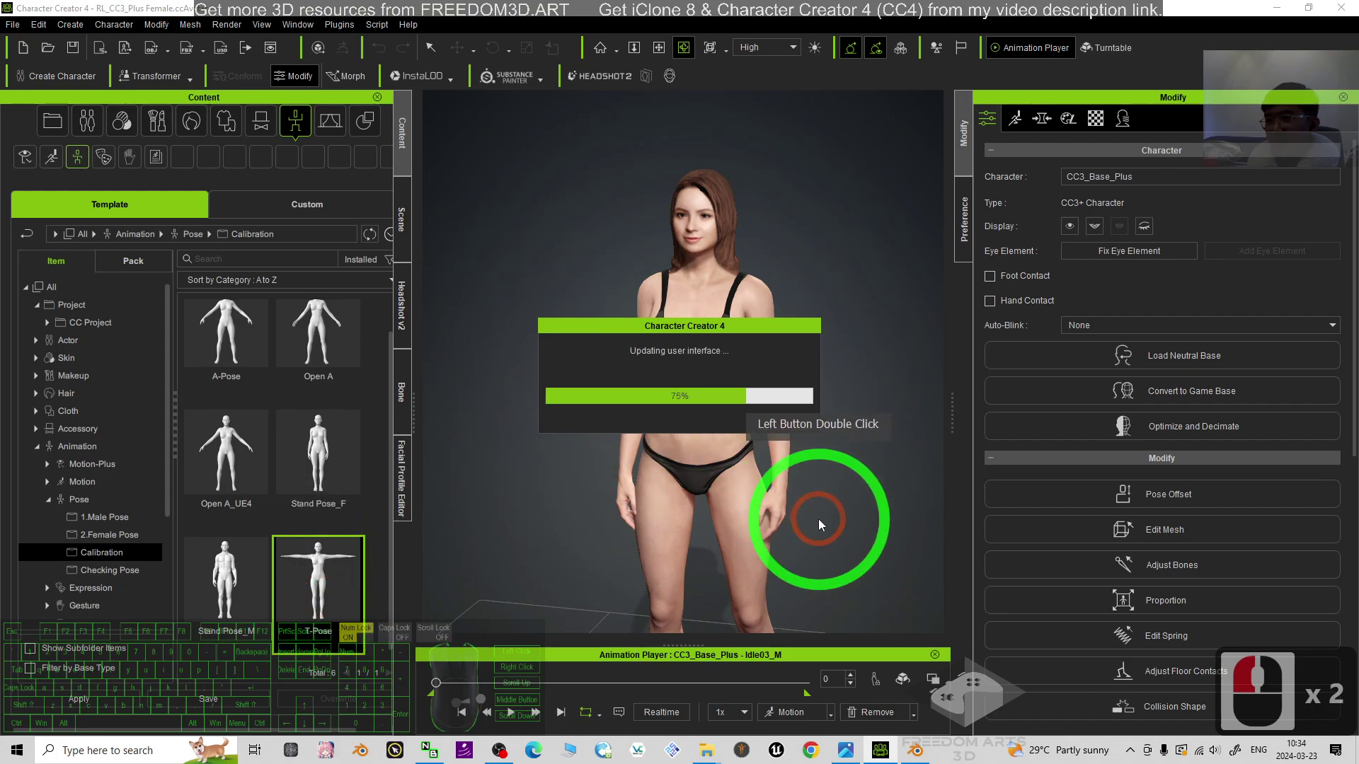
{"action": "double_click", "coordinate": [869, 426]}
{"action": "scroll", "coordinate": [869, 427], "scroll_direction": "down", "scroll_amount": 10}
{"action": "left_click_drag", "start_coordinate": [870, 417], "coordinate": [793, 294]}
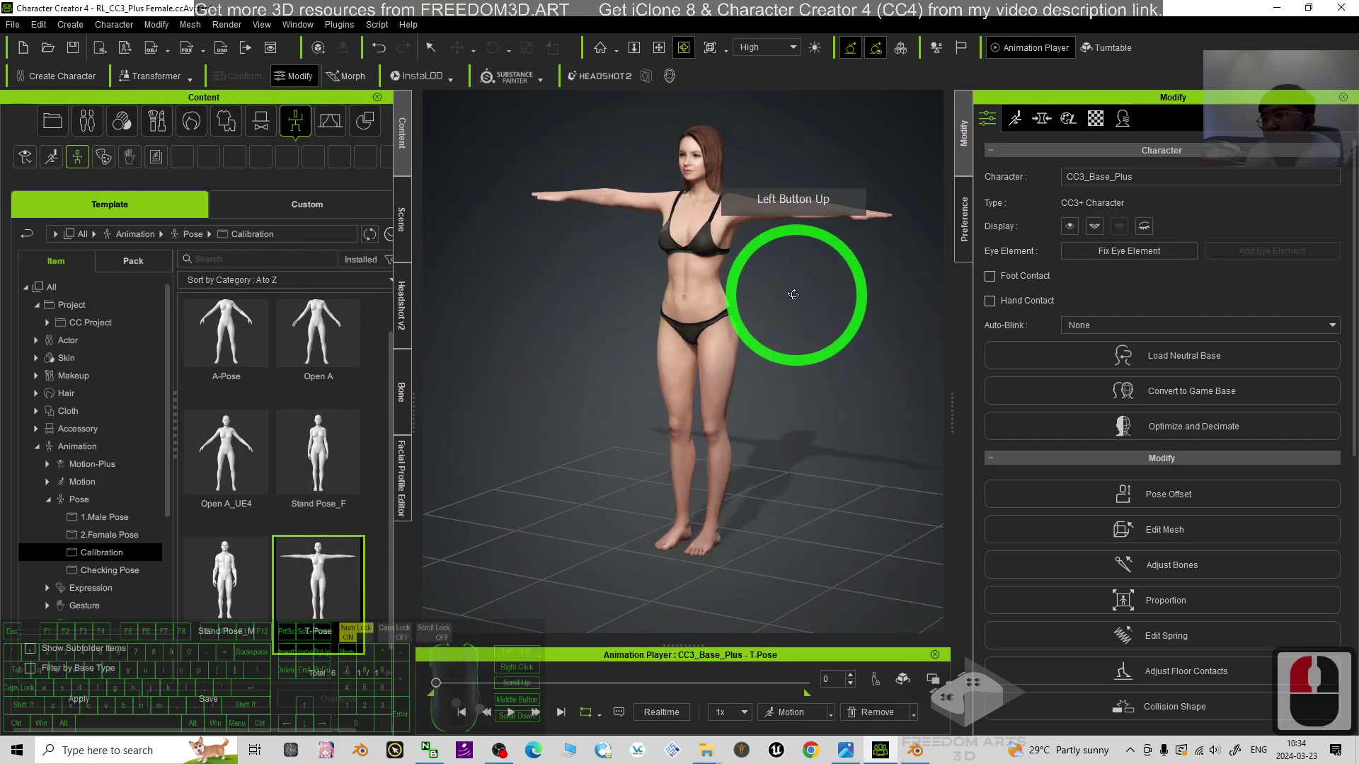
Step: Dress the avatar in the Crop T-shirts_A3 item from the Shirts clothing library
{"action": "left_click", "coordinate": [226, 121]}
{"action": "left_click", "coordinate": [354, 449]}
{"action": "scroll", "coordinate": [354, 449], "scroll_direction": "down", "scroll_amount": 20}
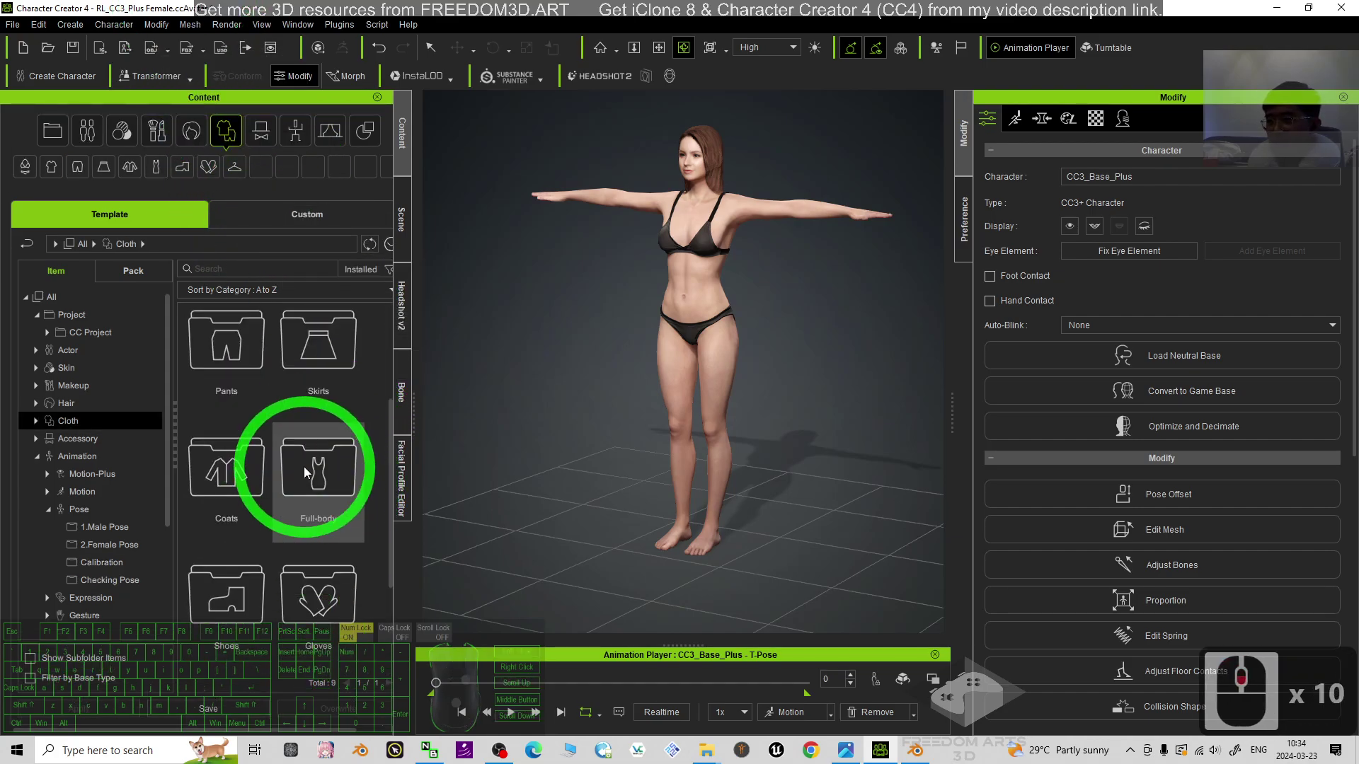
{"action": "left_click", "coordinate": [37, 412]}
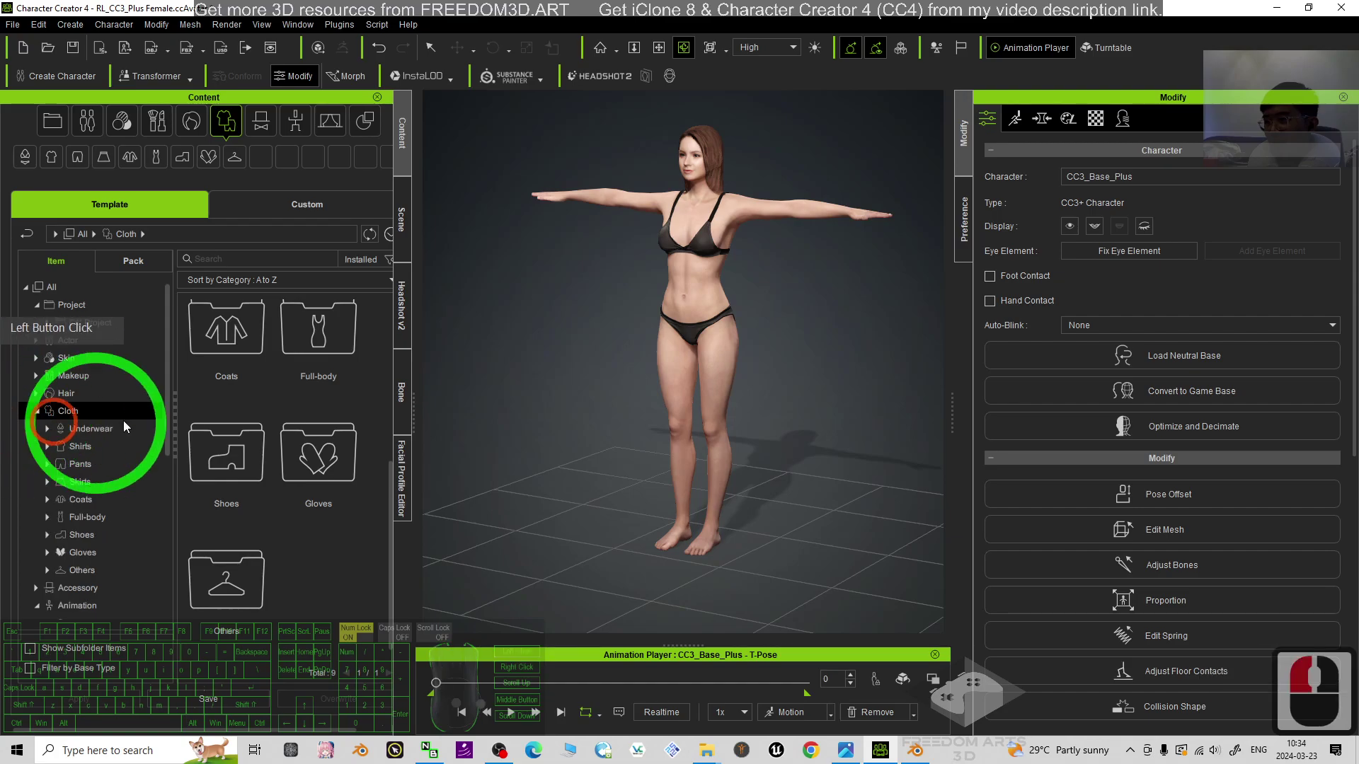
{"action": "left_click", "coordinate": [79, 446]}
{"action": "scroll", "coordinate": [285, 428], "scroll_direction": "down", "scroll_amount": 20}
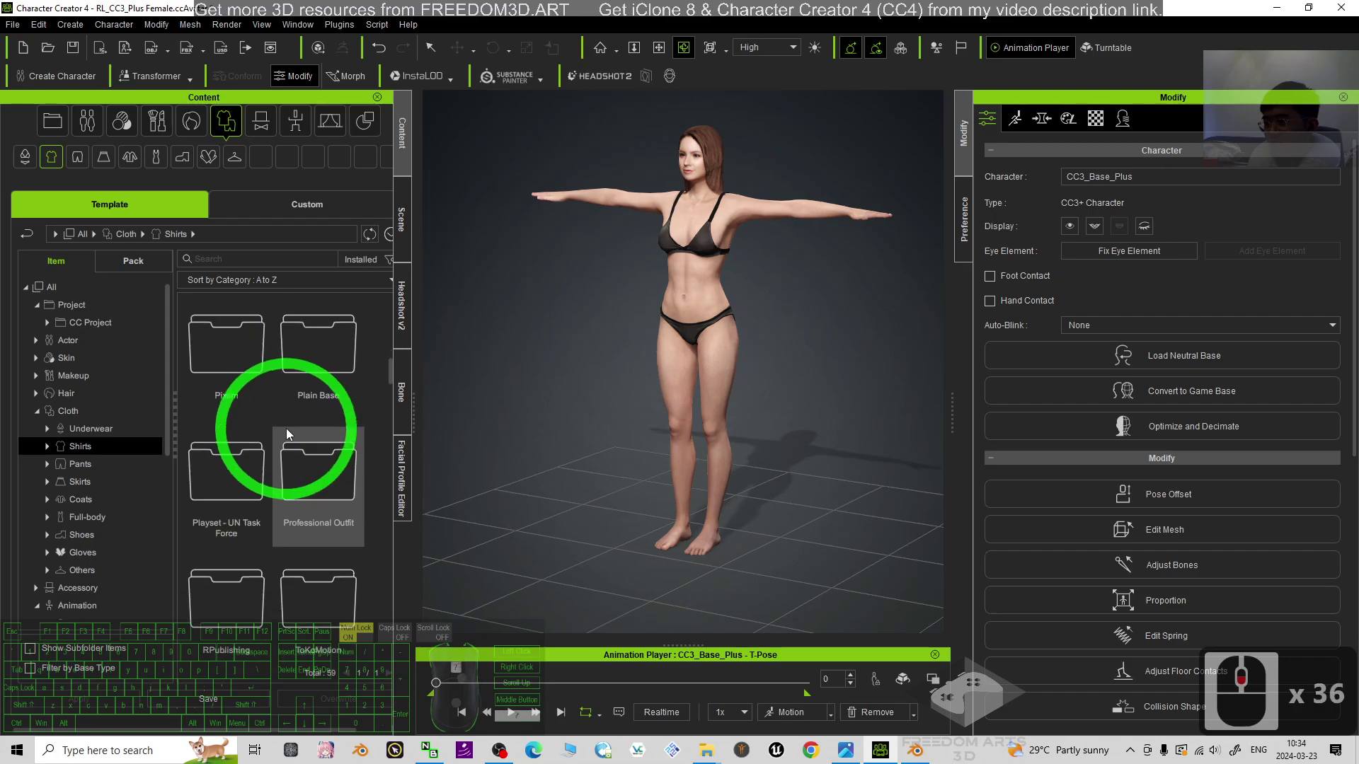
{"action": "left_click", "coordinate": [394, 384]}
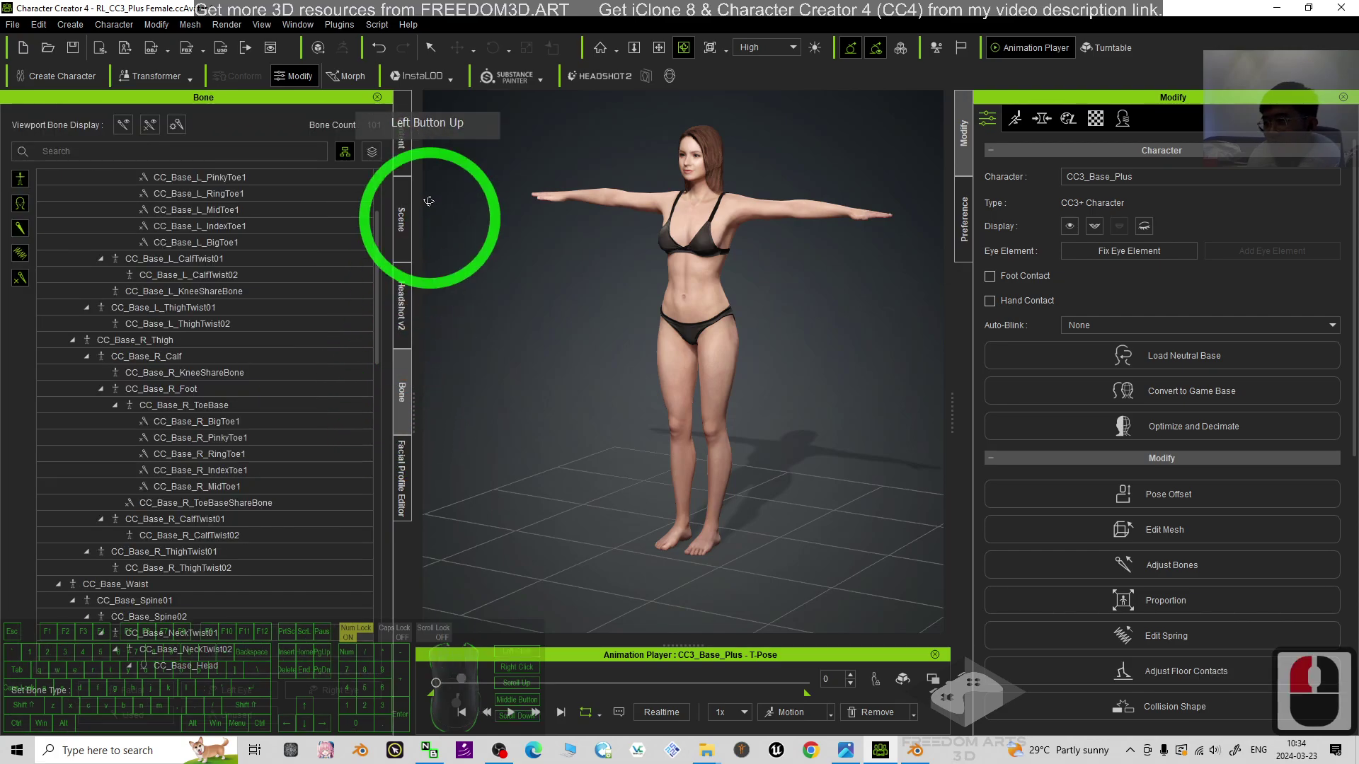
{"action": "left_click", "coordinate": [402, 134]}
{"action": "left_click", "coordinate": [363, 444]}
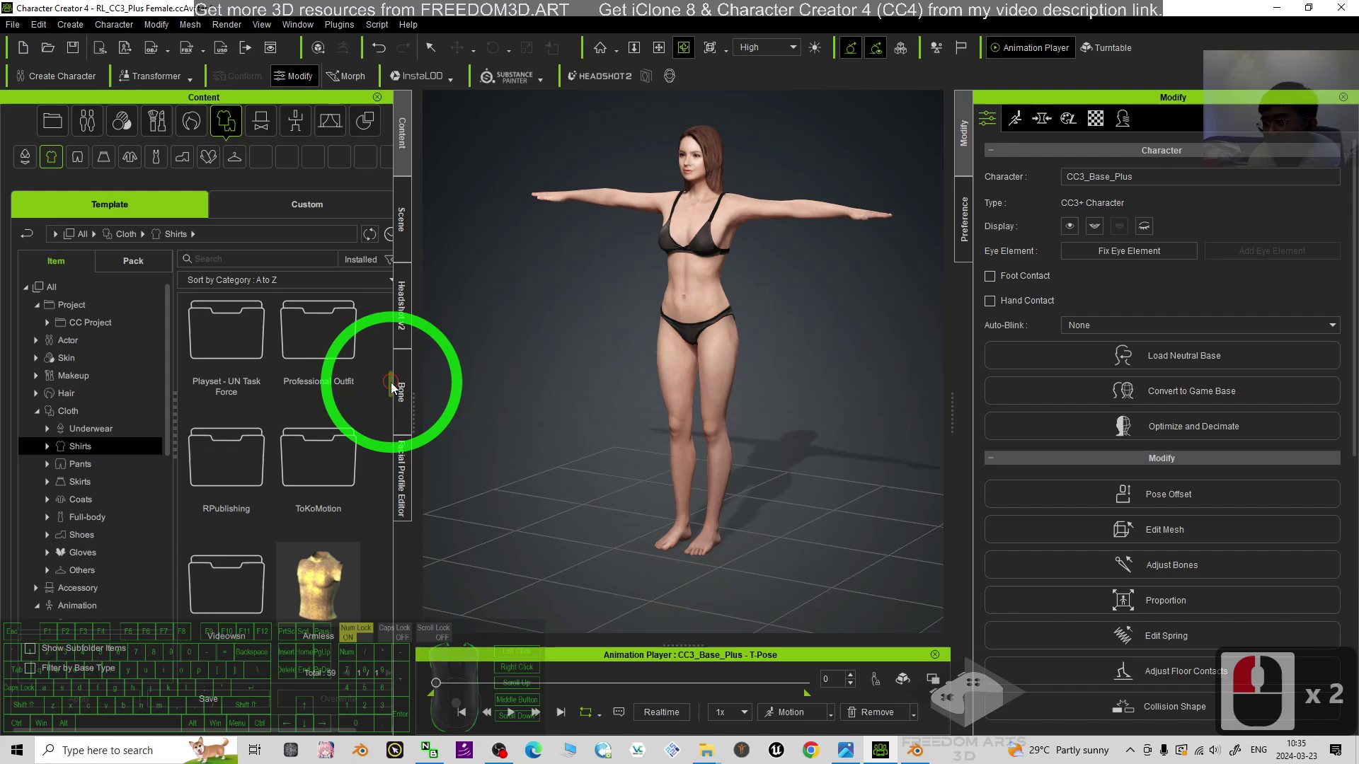
{"action": "left_click_drag", "start_coordinate": [391, 388], "coordinate": [327, 412]}
{"action": "double_click", "coordinate": [323, 405]}
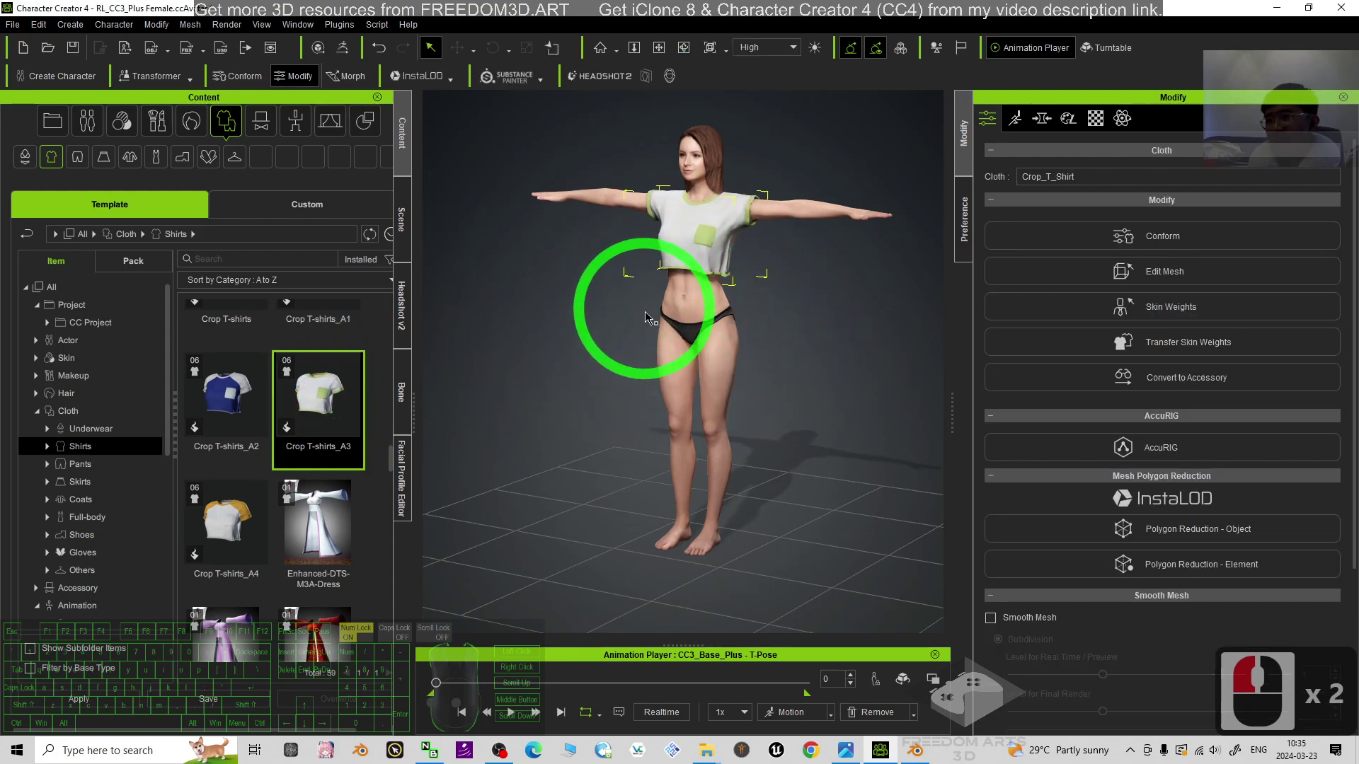
Step: Add the blue Denim shorts from the Pants clothing library to the avatar
{"action": "left_click", "coordinate": [91, 464]}
{"action": "scroll", "coordinate": [269, 436], "scroll_direction": "up", "scroll_amount": 14}
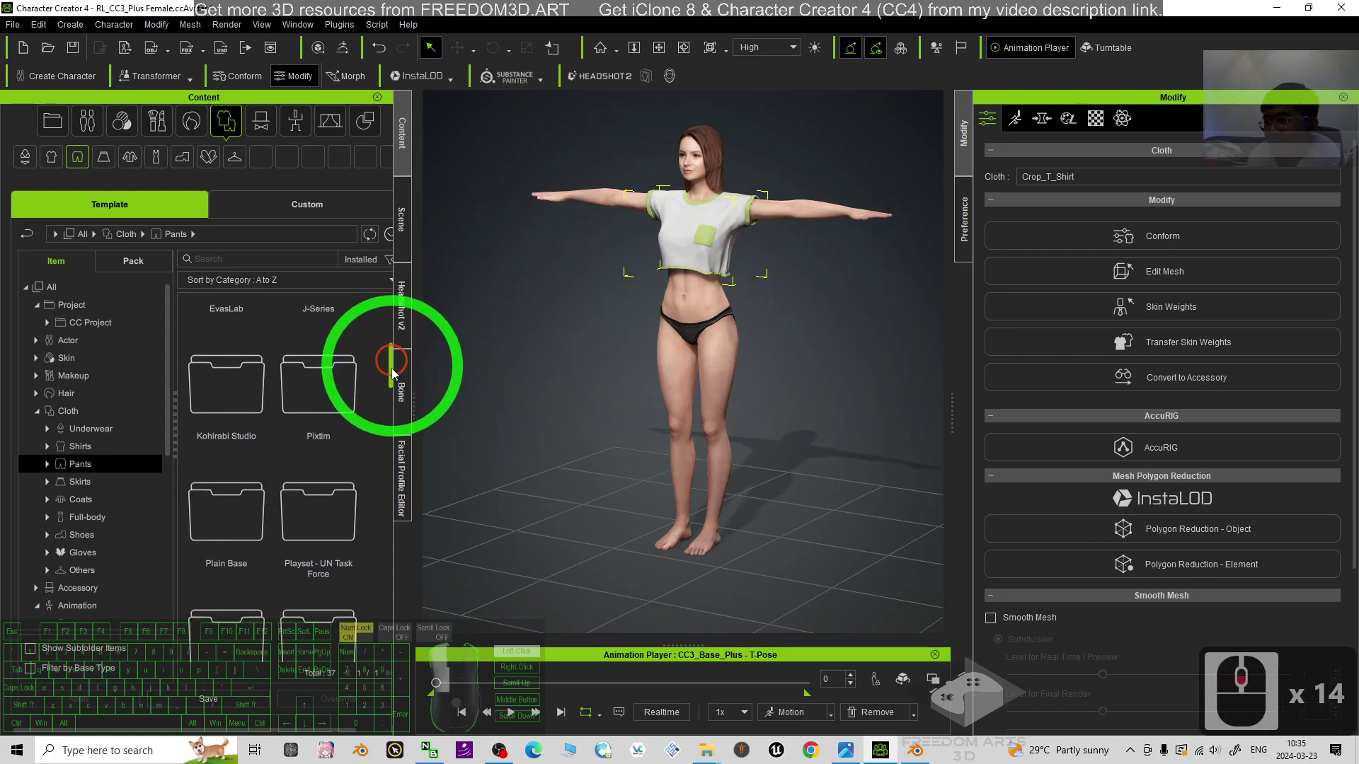
{"action": "left_click_drag", "start_coordinate": [393, 373], "coordinate": [392, 416]}
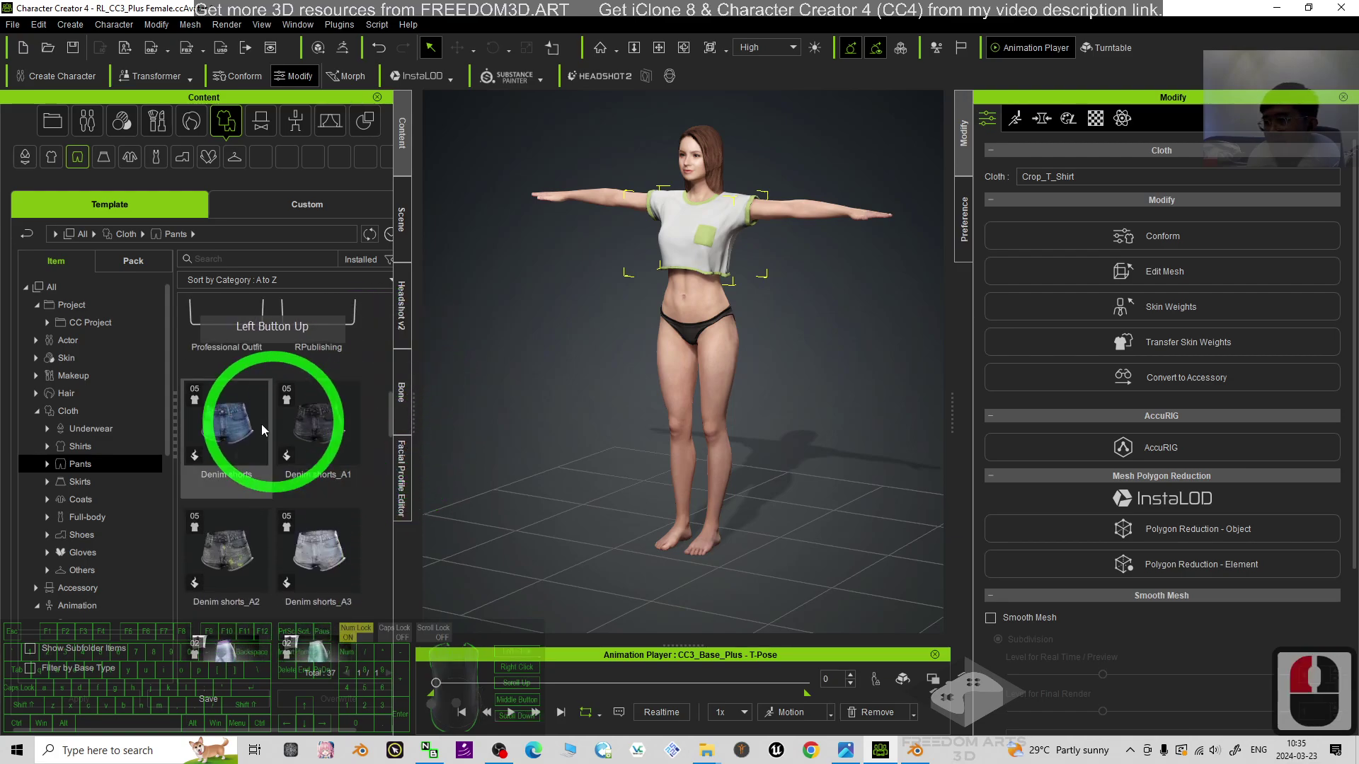
{"action": "double_click", "coordinate": [237, 425]}
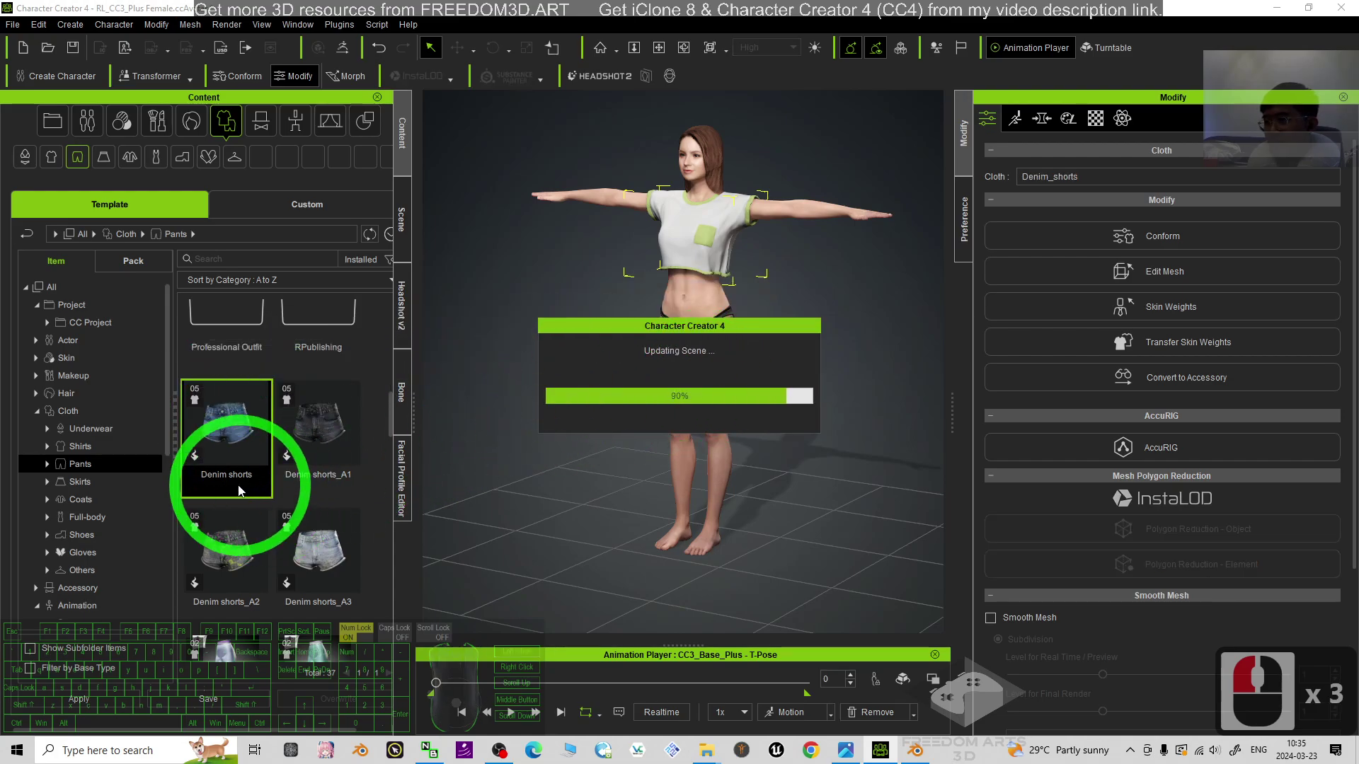
Step: Add the blue Canvas Shoes_A2 item from the Shoes clothing library to the avatar
{"action": "left_click", "coordinate": [81, 535]}
{"action": "left_click", "coordinate": [357, 420]}
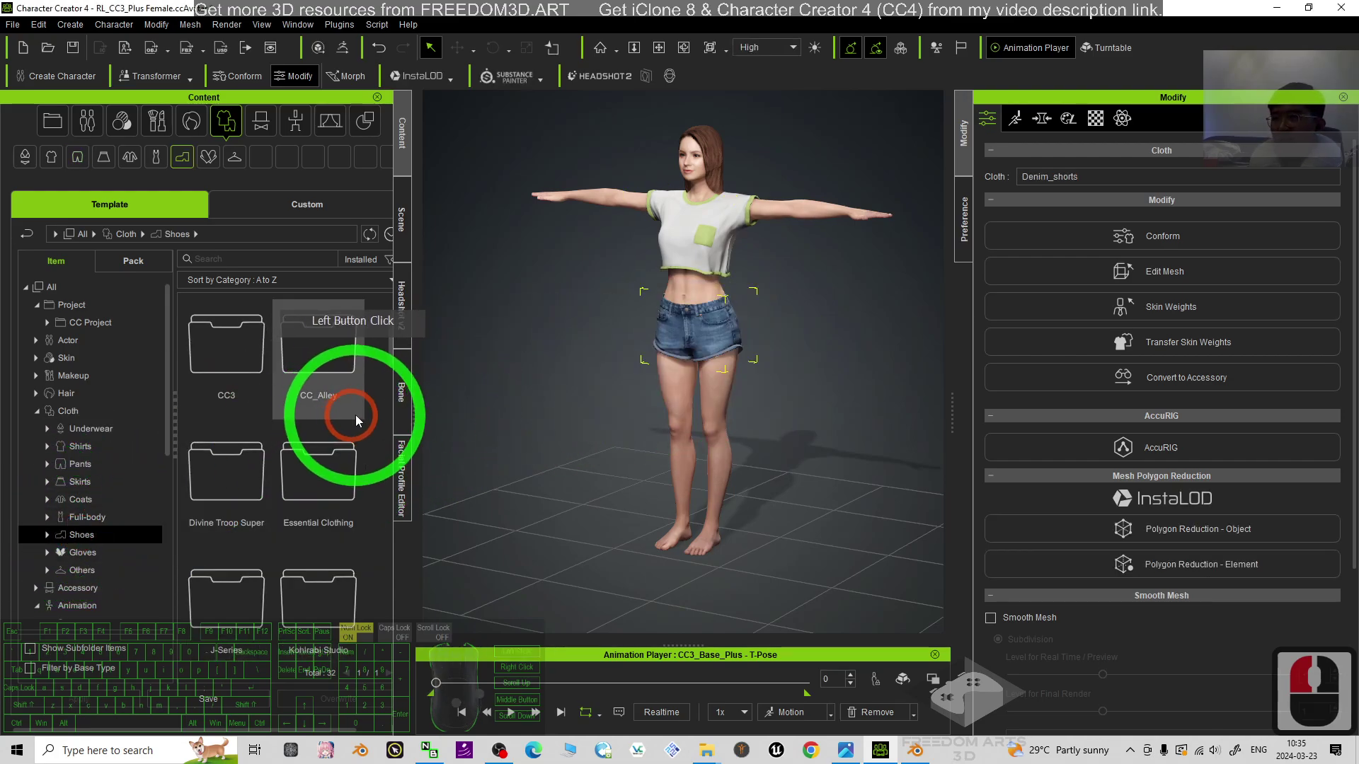
{"action": "left_click", "coordinate": [385, 364]}
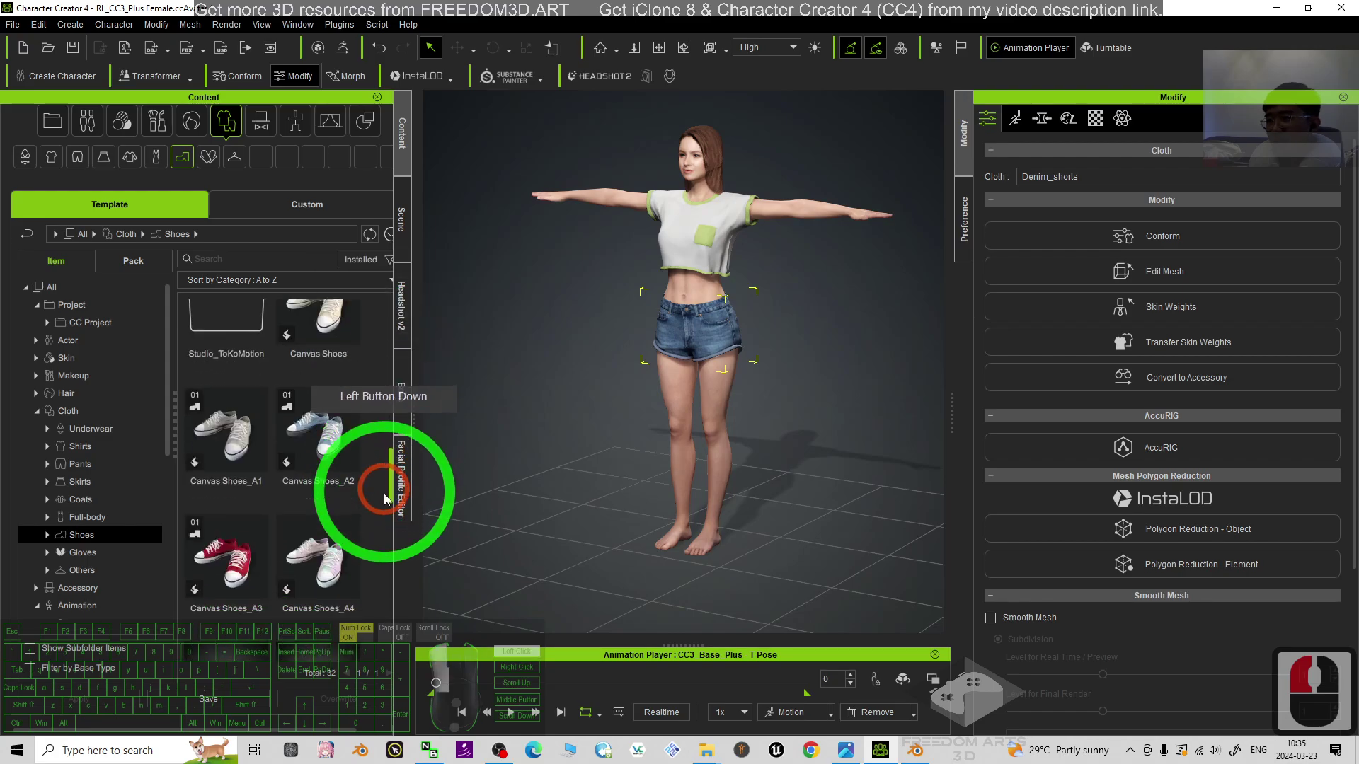
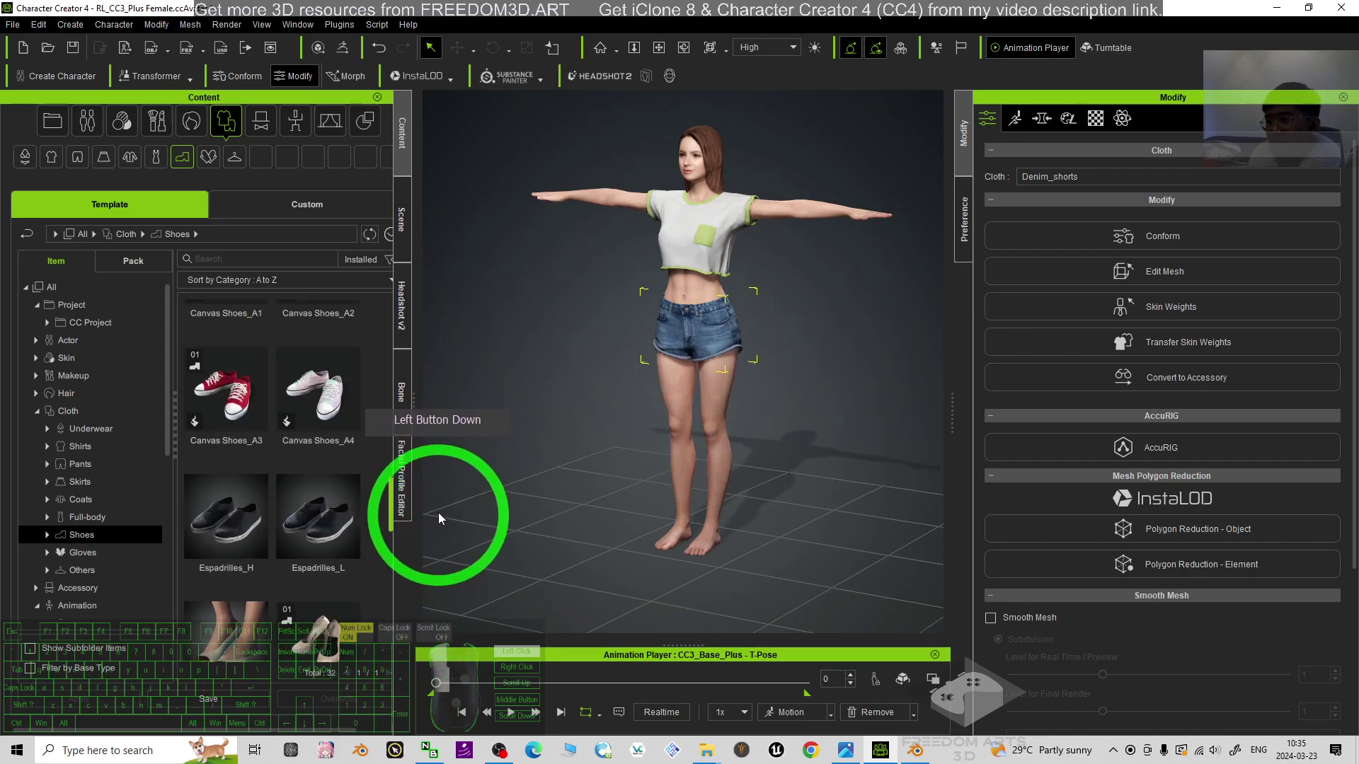
{"action": "double_click", "coordinate": [322, 498]}
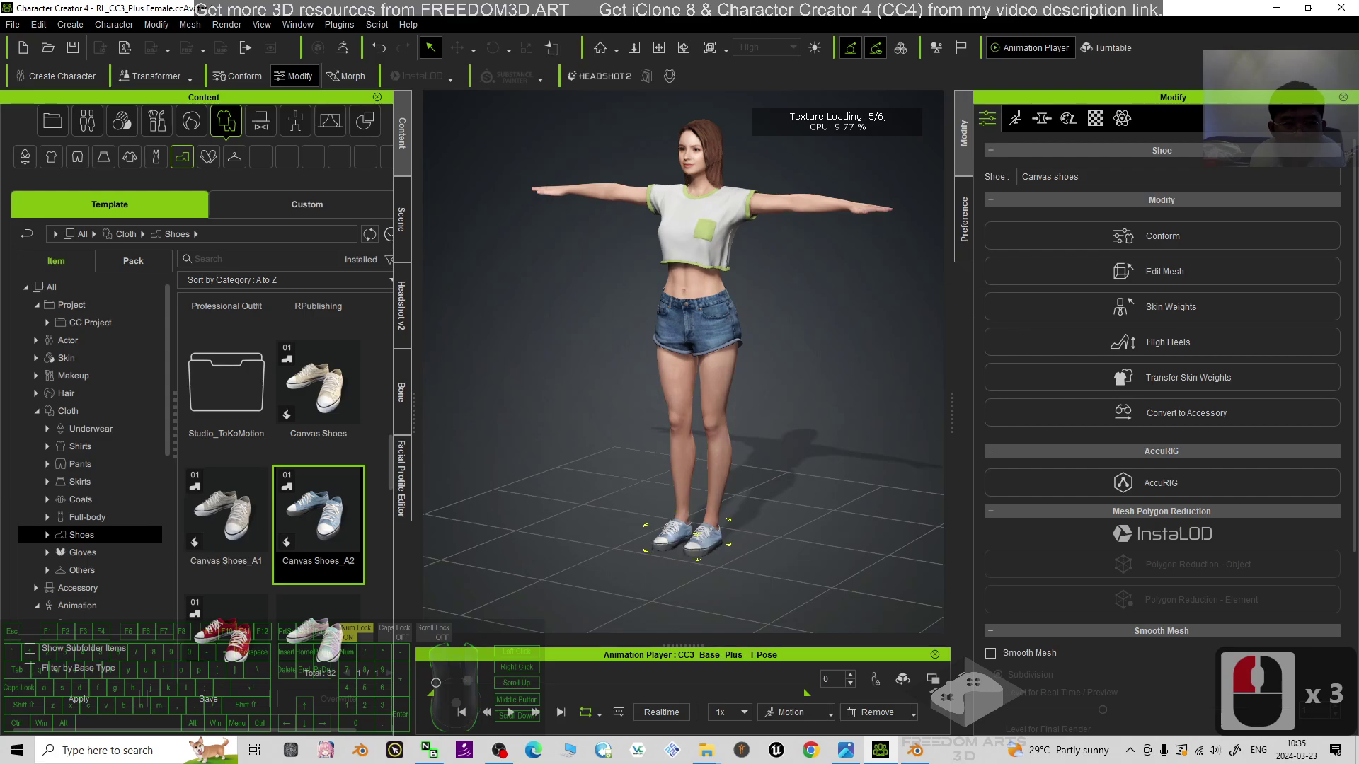
Step: Select the whole character and examine the complete outfit up close from the front
{"action": "left_click", "coordinate": [804, 288]}
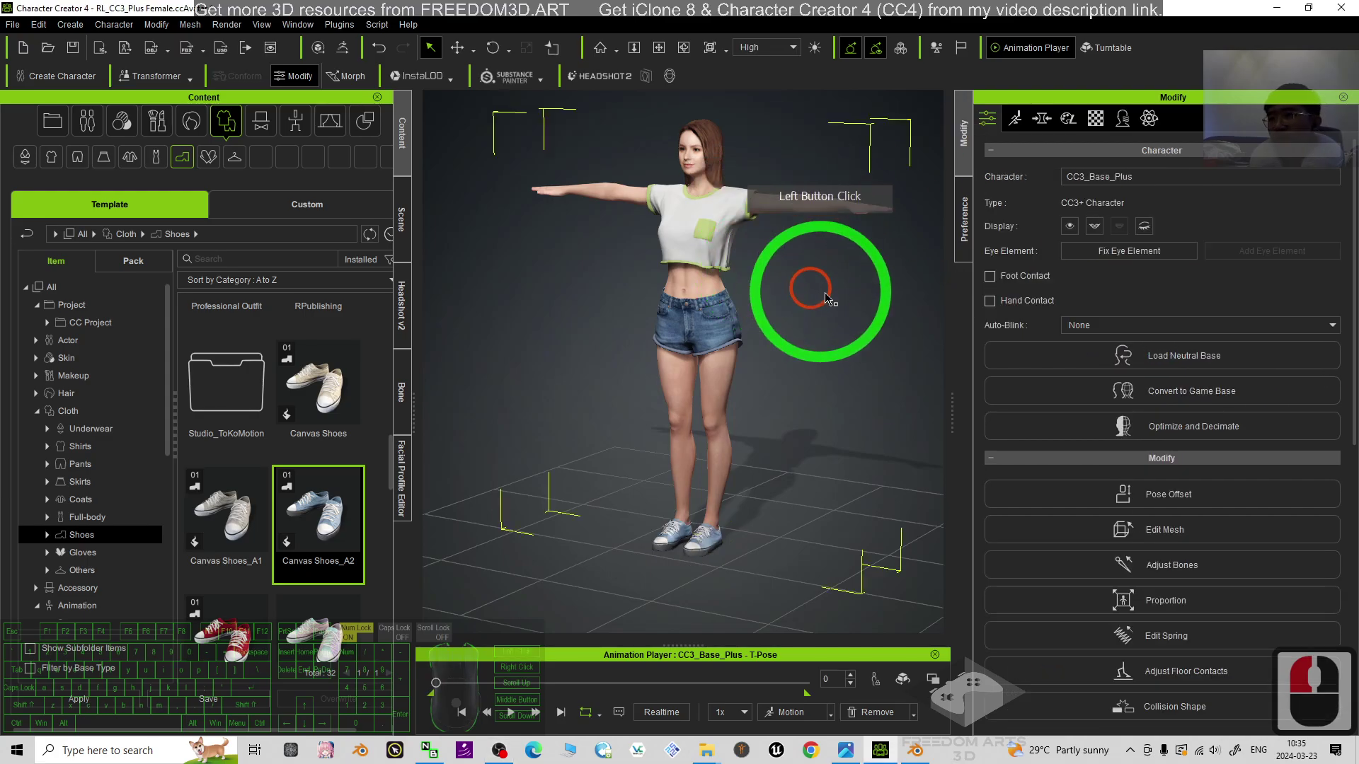
{"action": "scroll", "coordinate": [813, 288], "scroll_direction": "up", "scroll_amount": 5, "text": "shift"}
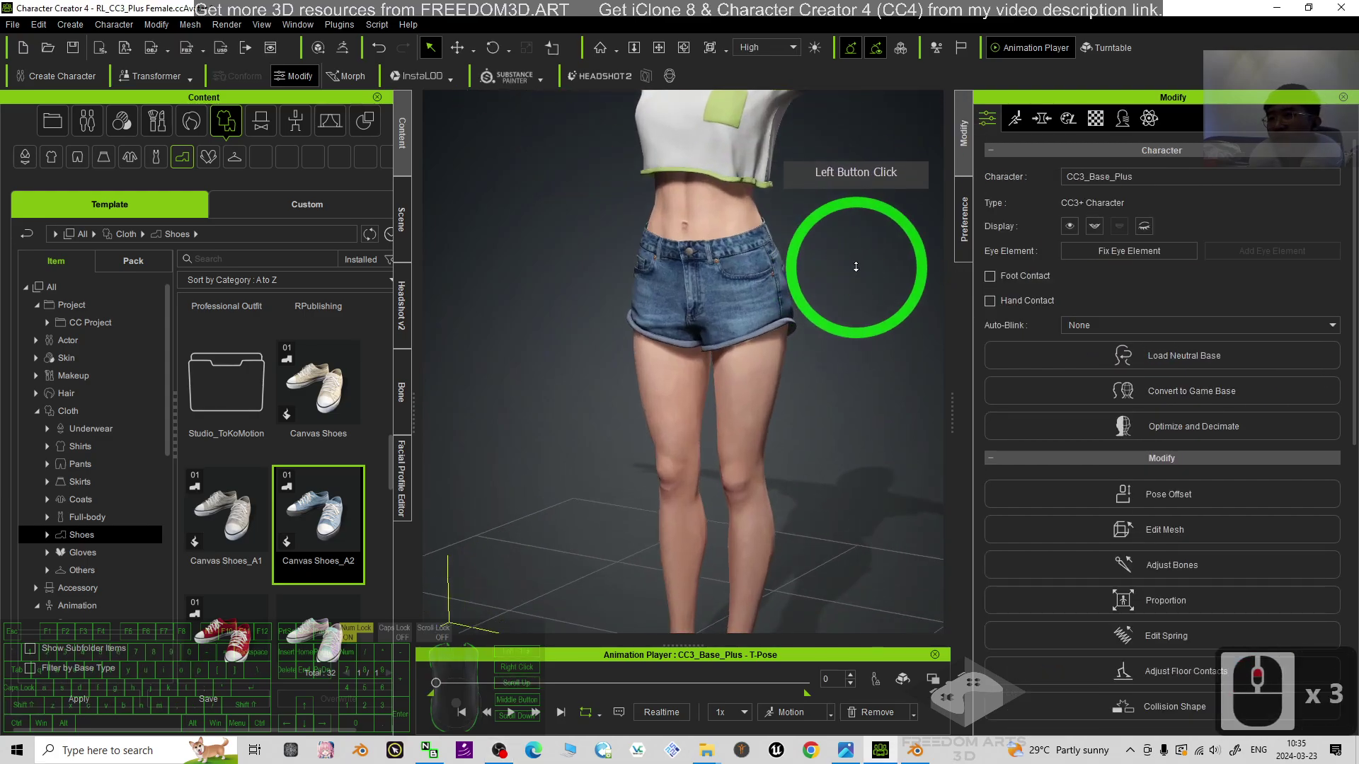
{"action": "left_click_drag", "start_coordinate": [855, 267], "coordinate": [721, 298]}
{"action": "scroll", "coordinate": [721, 298], "scroll_direction": "down", "scroll_amount": 8}
{"action": "left_click_drag", "start_coordinate": [673, 470], "coordinate": [567, 325]}
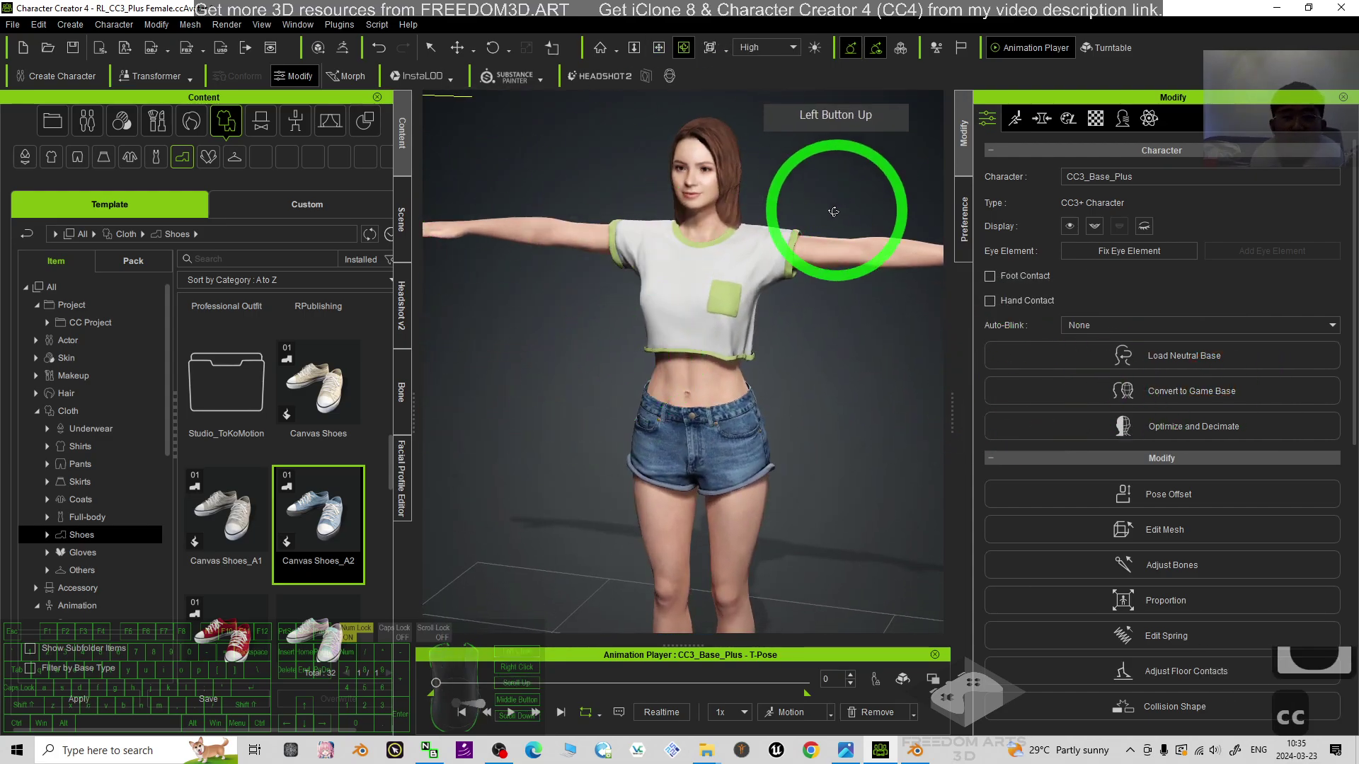
Step: Restore the Character Creator window to a smaller size and create a new desktop folder named model
{"action": "double_click", "coordinate": [263, 8]}
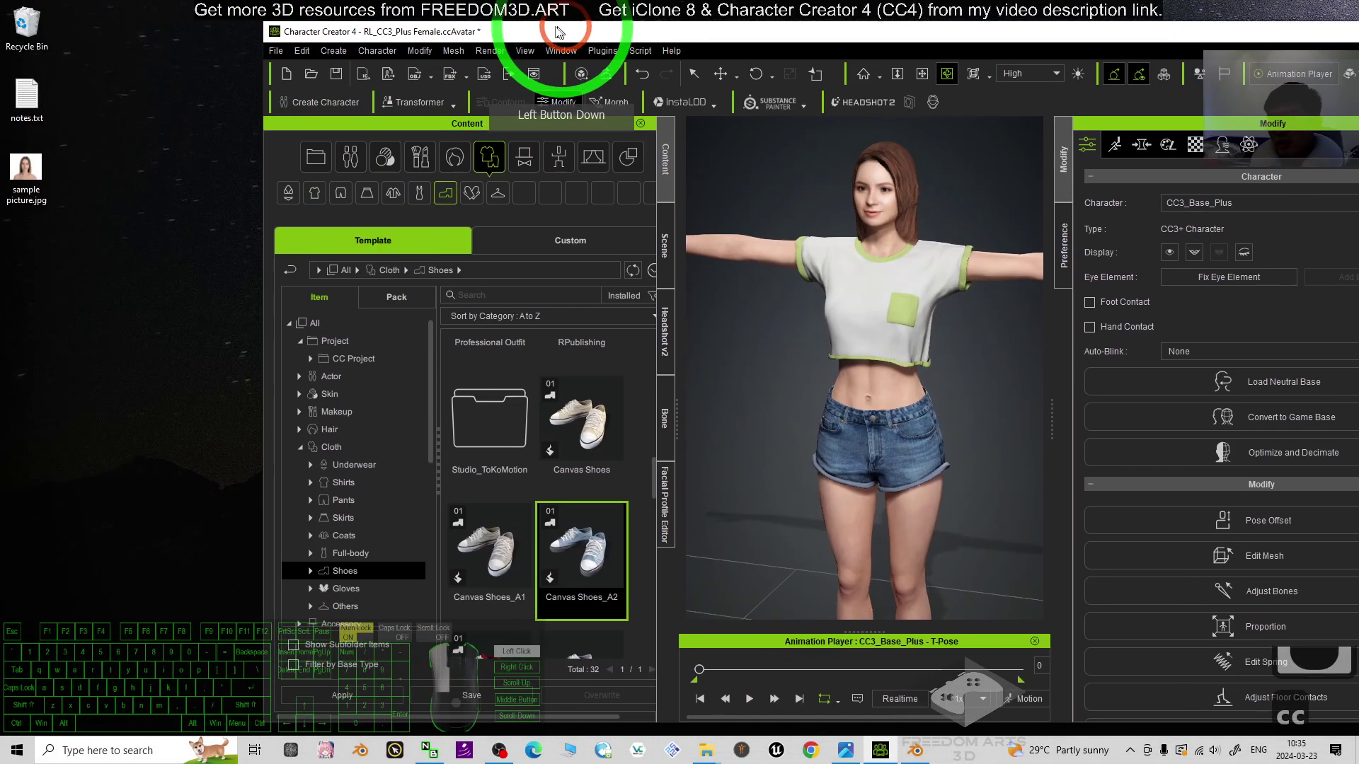
{"action": "right_click", "coordinate": [95, 524]}
{"action": "mouse_move", "coordinate": [198, 499]}
{"action": "left_click", "coordinate": [248, 504]}
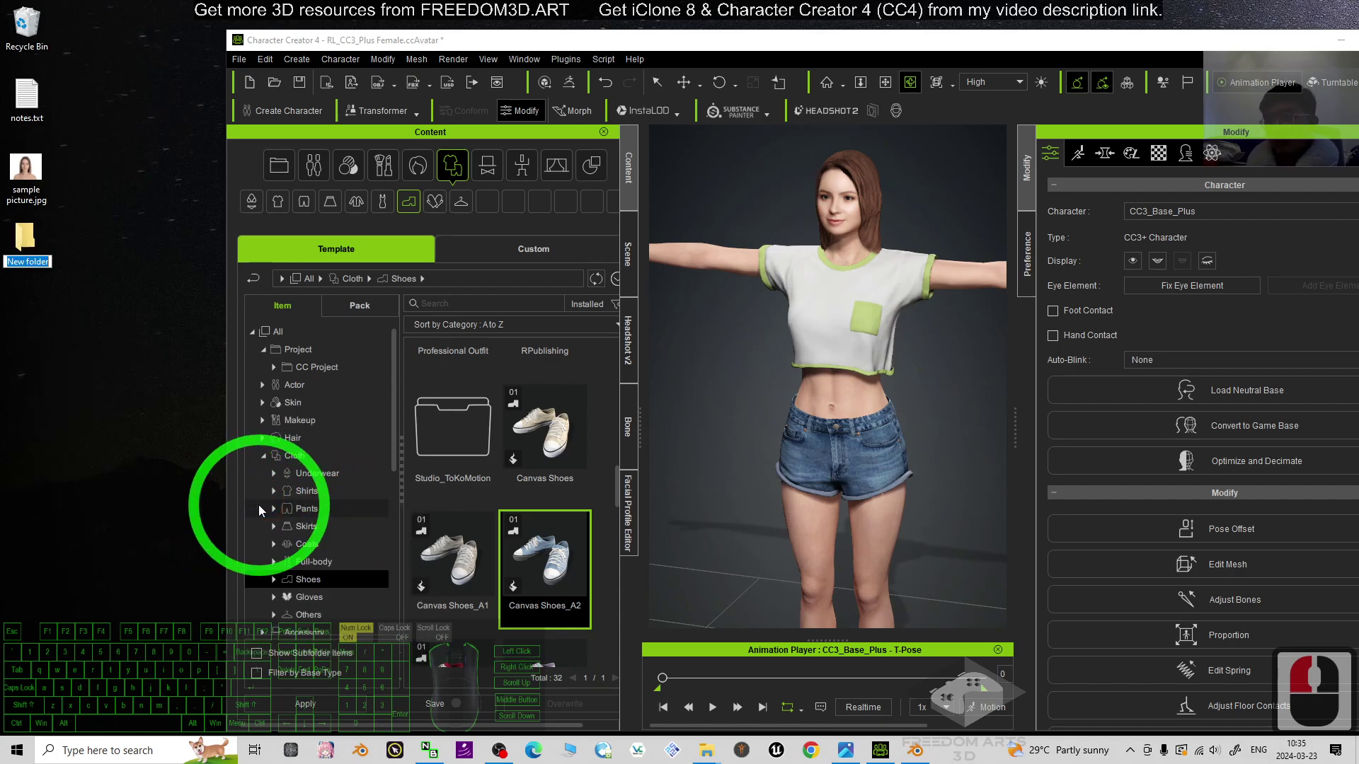
{"action": "type", "text": "model"}
{"action": "key", "text": "Return"}
Step: Open the new model folder to check its contents, and close its window again
{"action": "key", "text": "Return"}
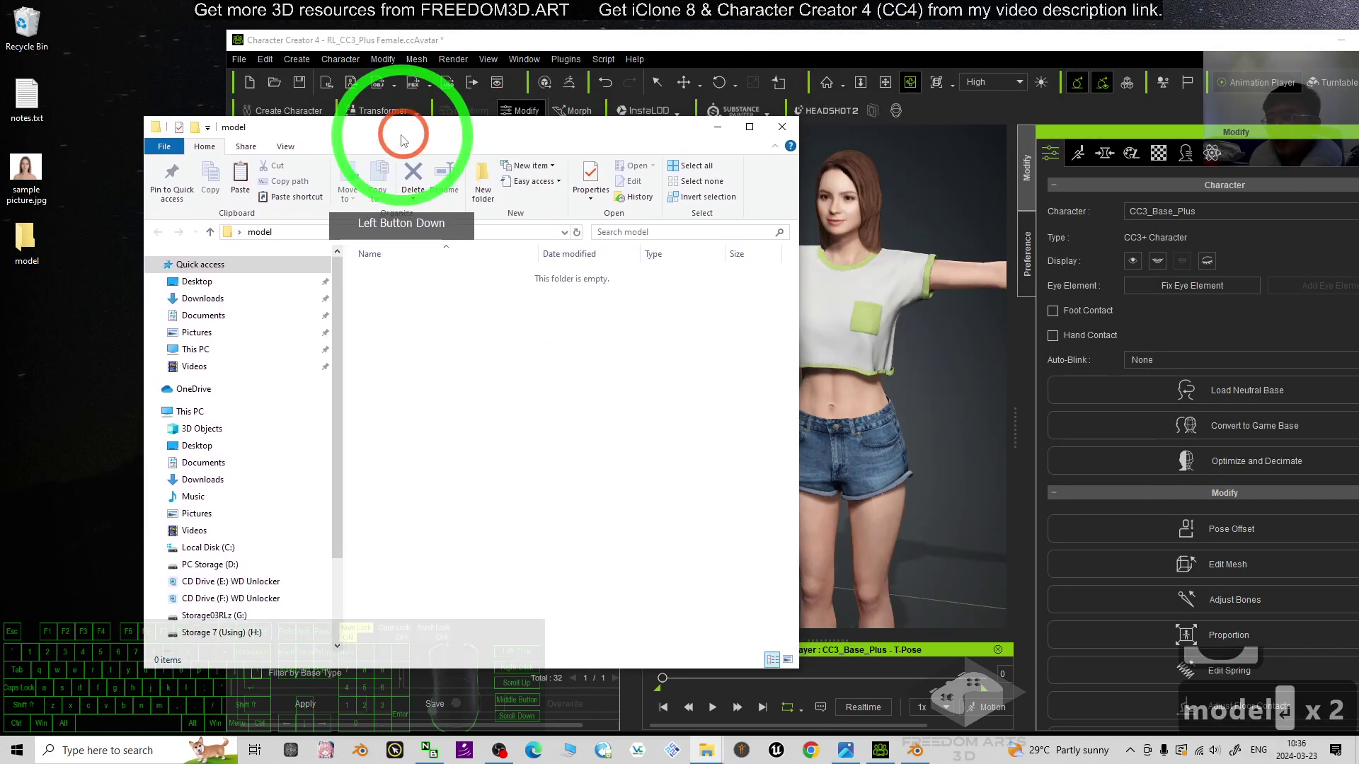
{"action": "key", "text": "alt+F4"}
{"action": "double_click", "coordinate": [26, 239]}
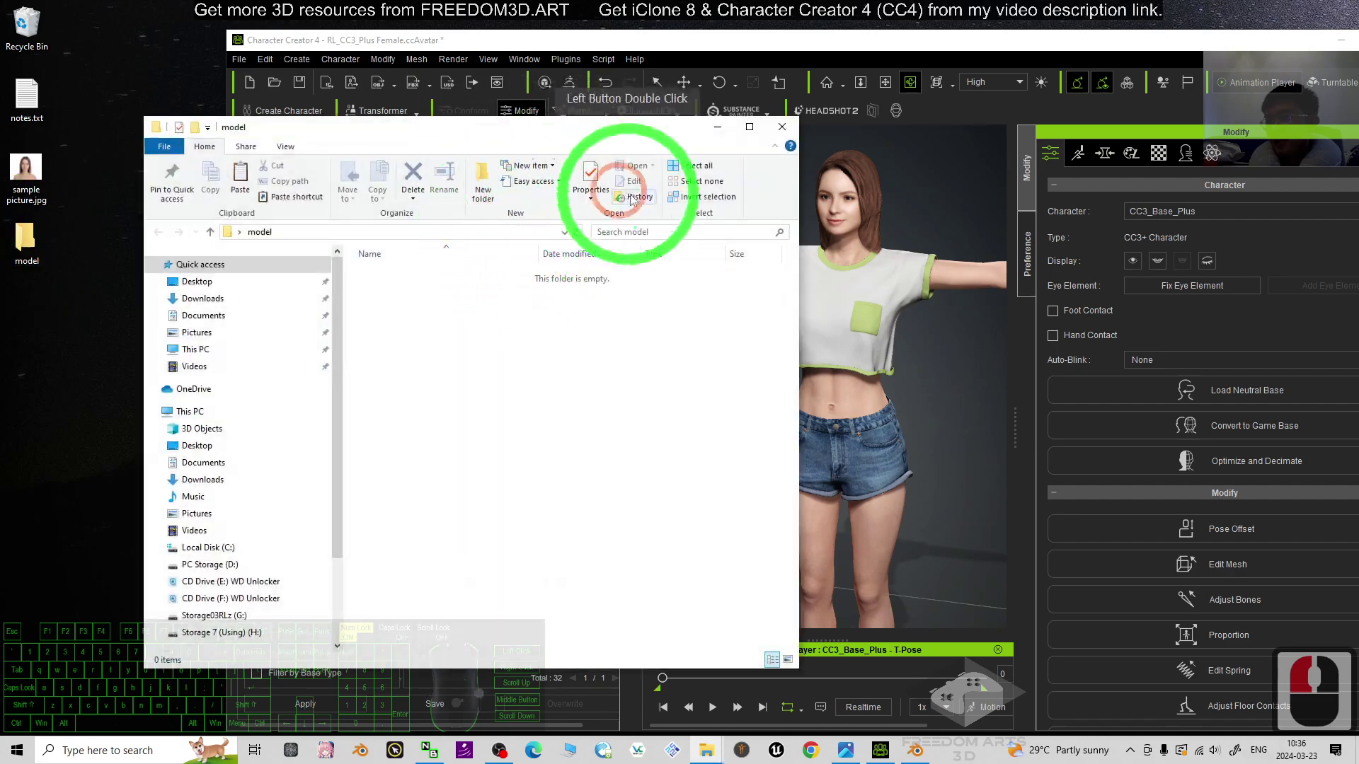
{"action": "left_click", "coordinate": [782, 122]}
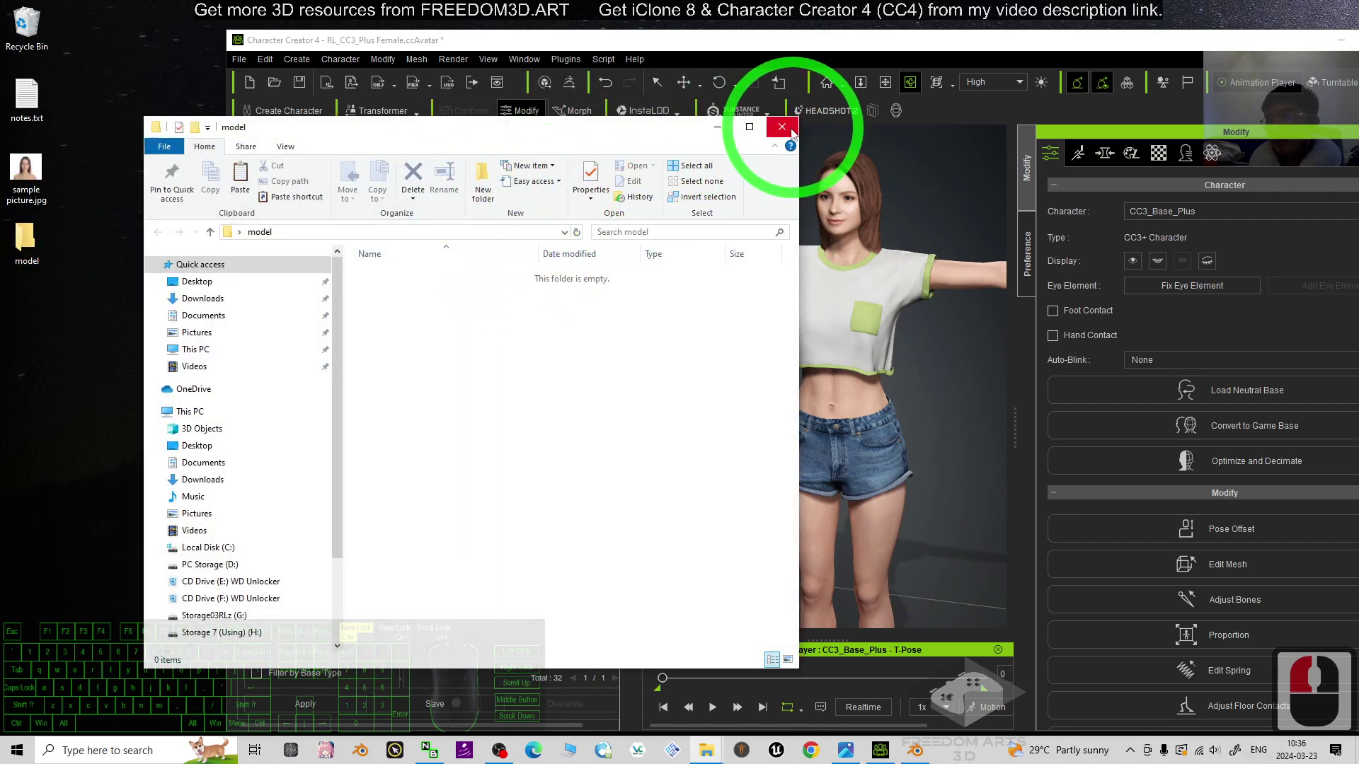
Step: Start an FBX export of the avatar and set the target tool preset to Blender
{"action": "left_click", "coordinate": [233, 60]}
{"action": "left_click", "coordinate": [286, 192]}
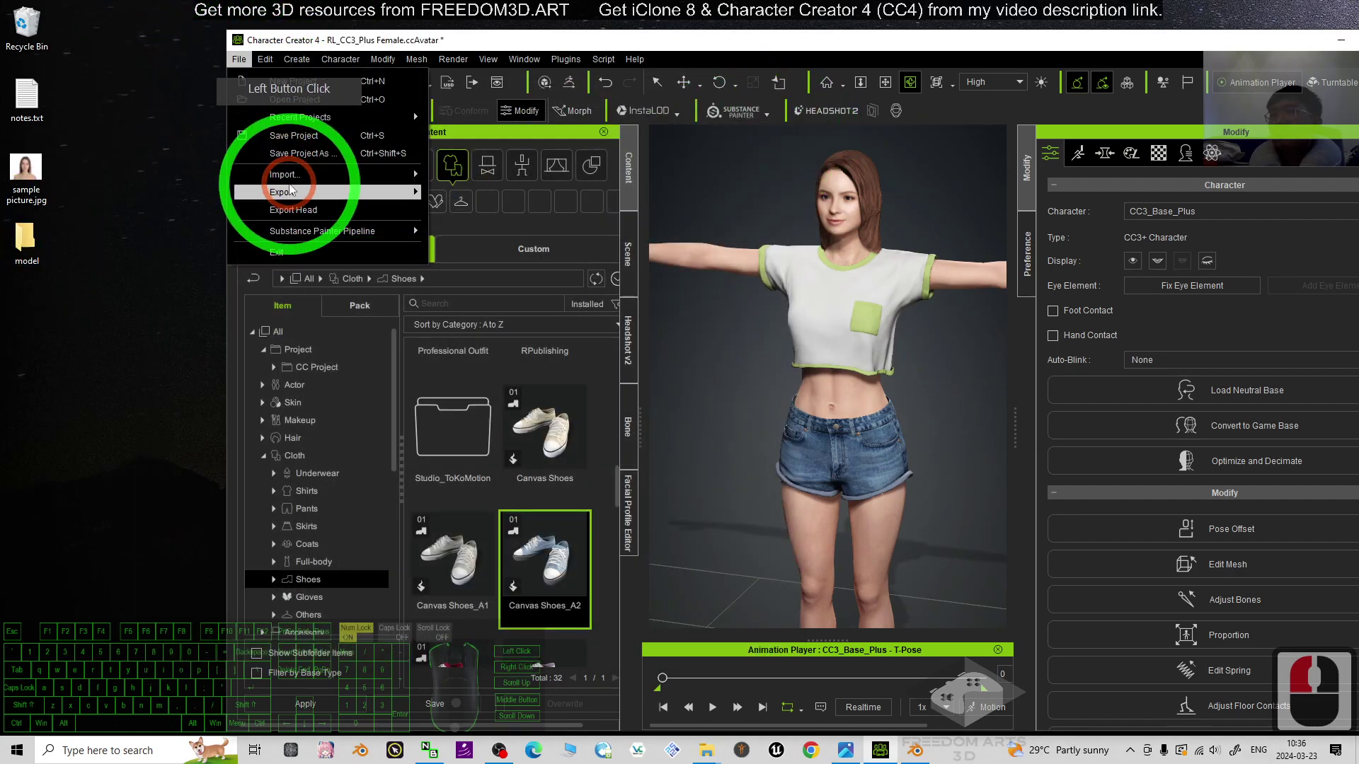
{"action": "left_click", "coordinate": [532, 265]}
{"action": "left_click", "coordinate": [632, 283]}
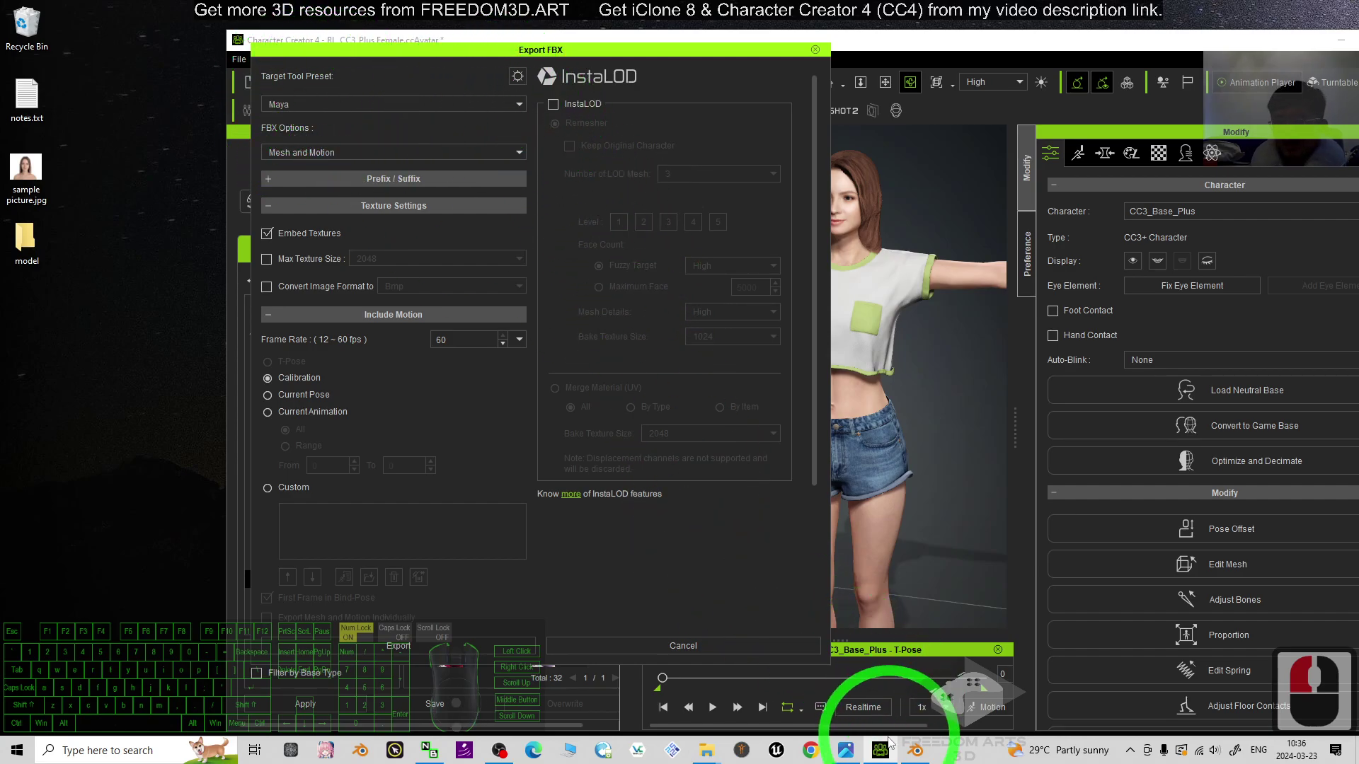
{"action": "left_click", "coordinate": [847, 751]}
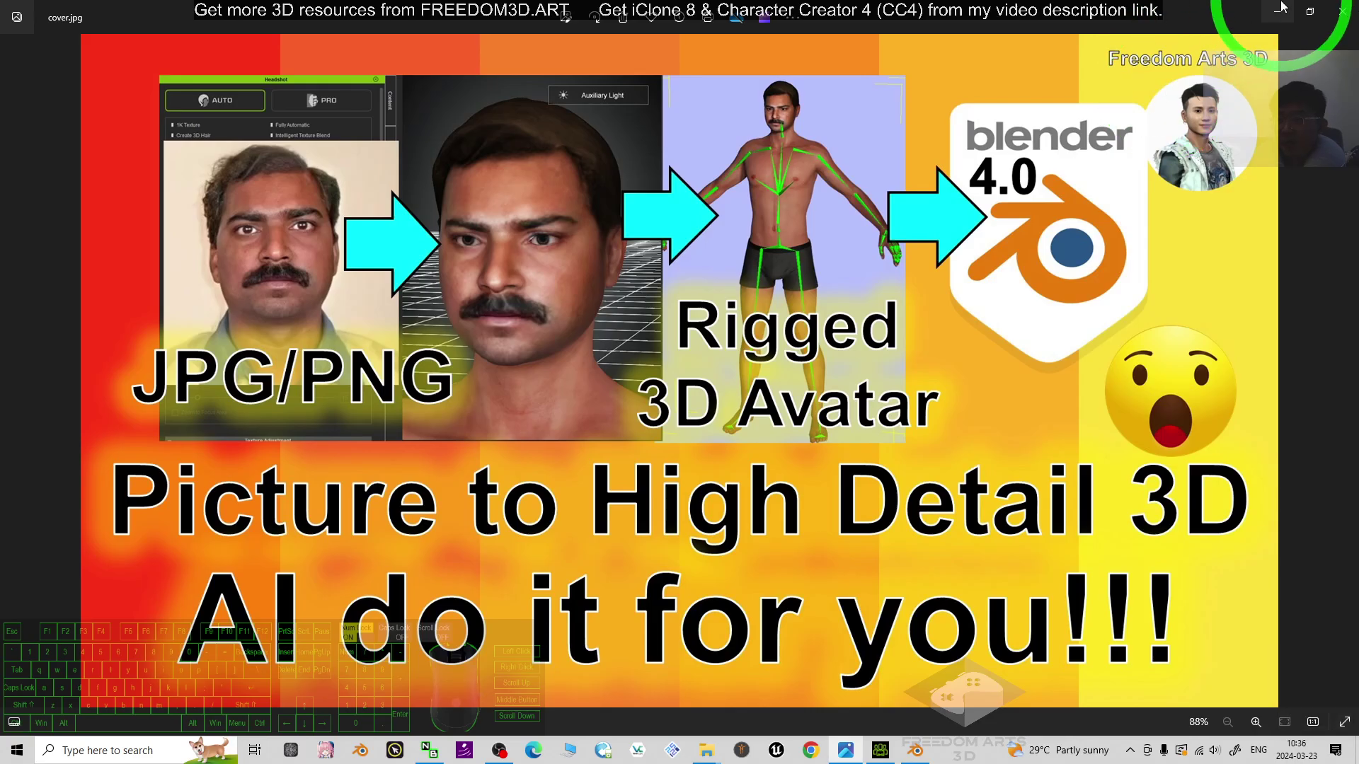
{"action": "left_click", "coordinate": [1264, 22]}
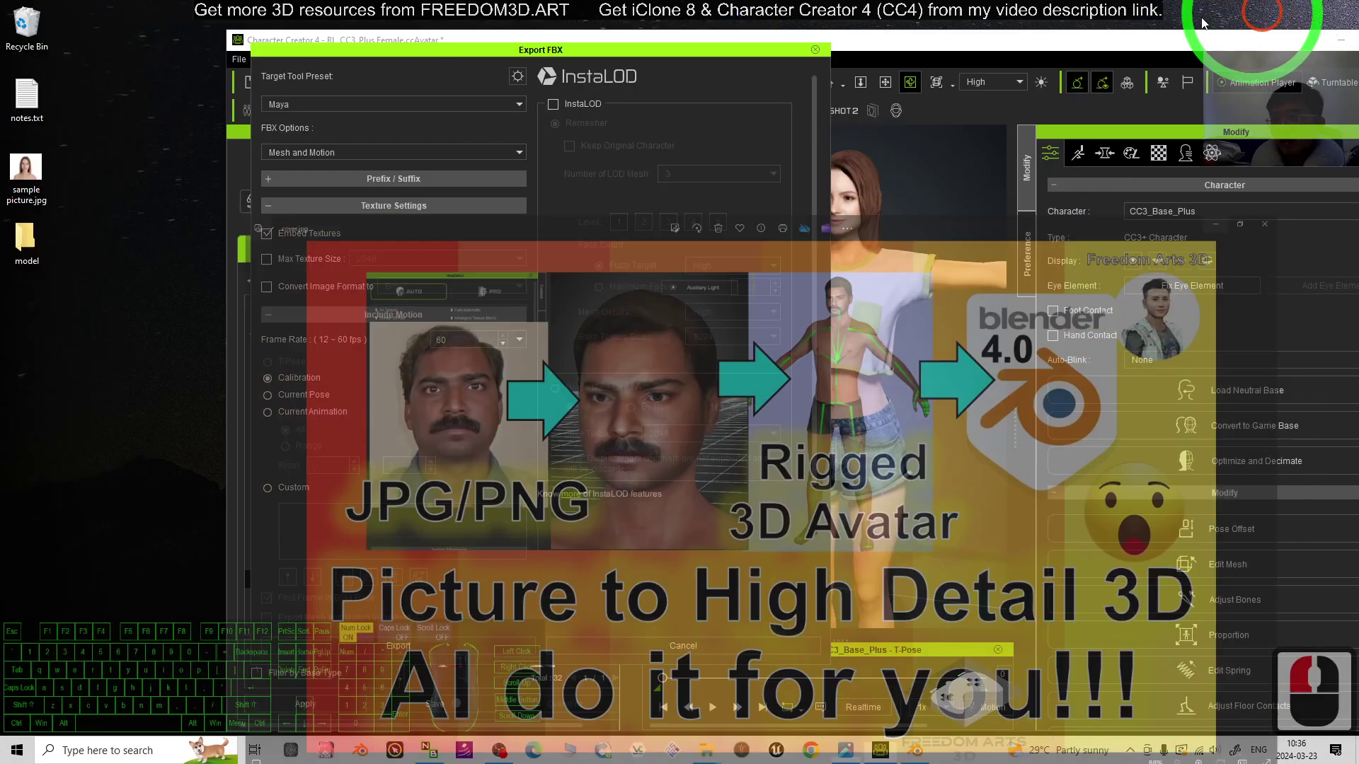
{"action": "left_click", "coordinate": [291, 106]}
{"action": "left_click", "coordinate": [288, 189]}
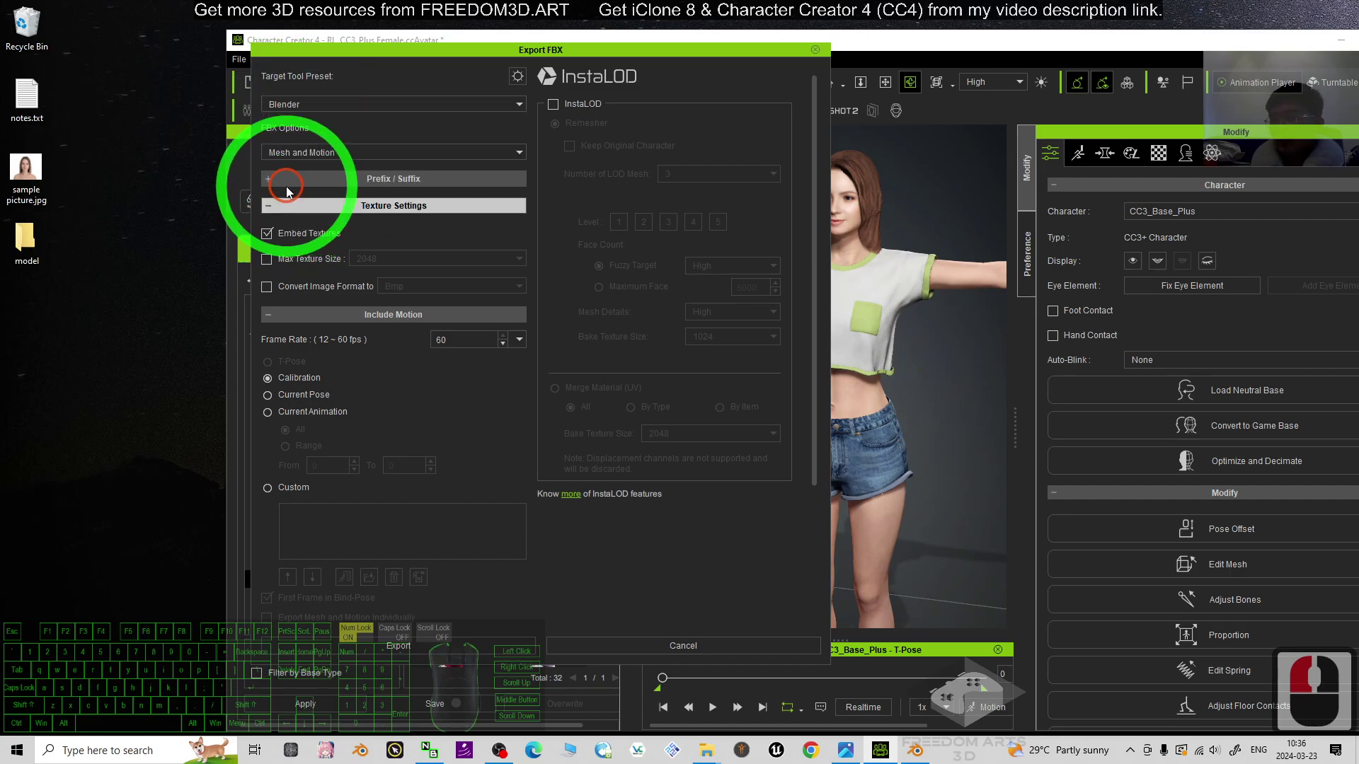
Step: Set the FBX export to Mesh with embedded textures and enable Use T-Pose As Bind Pose in the advanced settings
{"action": "left_click", "coordinate": [291, 155]}
{"action": "left_click", "coordinate": [290, 168]}
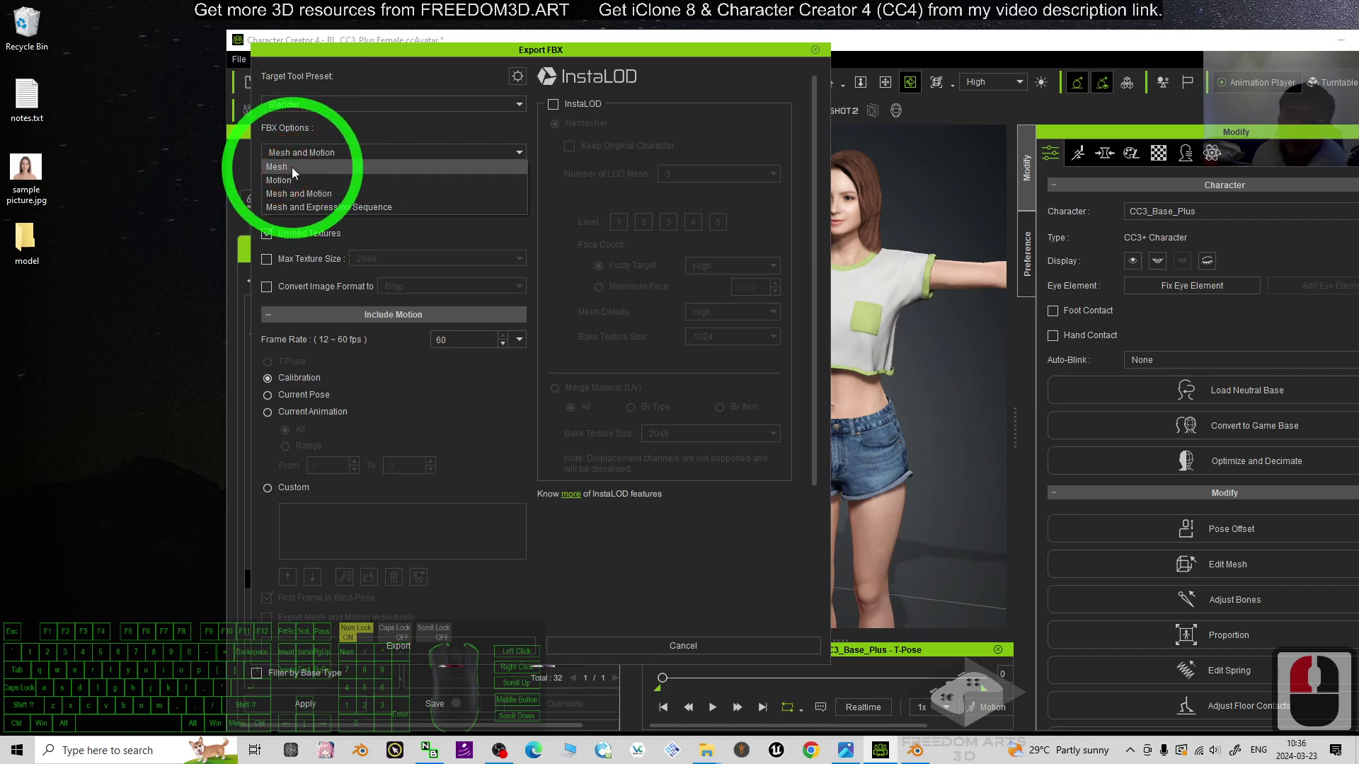
{"action": "left_click", "coordinate": [291, 167]}
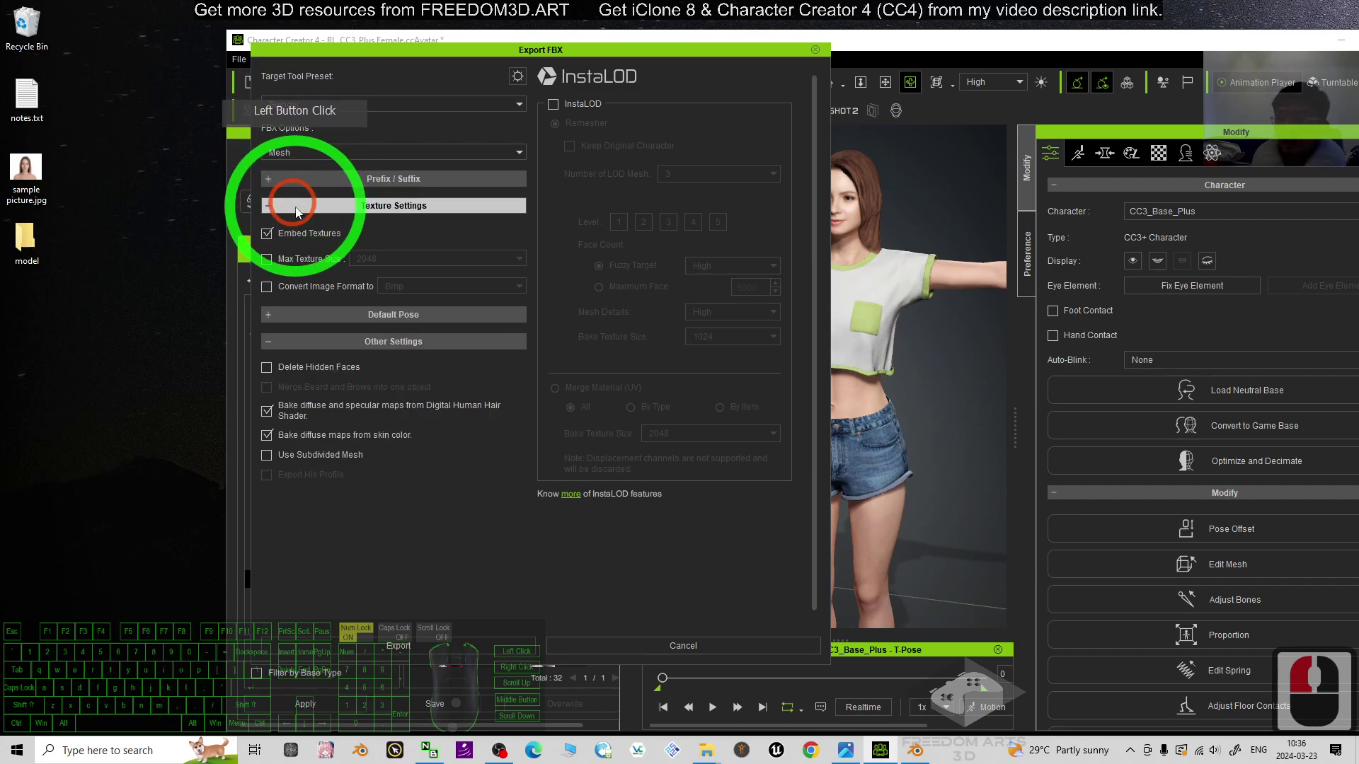
{"action": "left_click", "coordinate": [519, 78]}
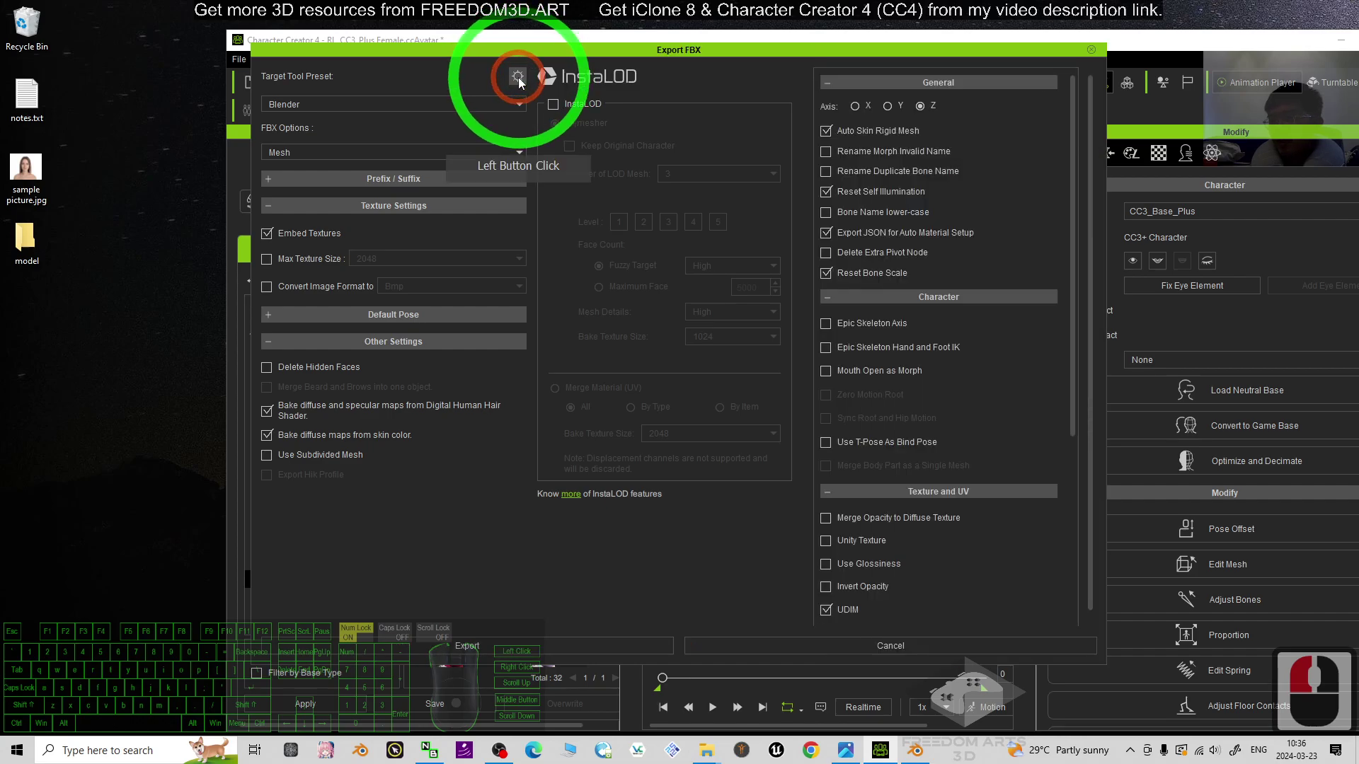
{"action": "left_click", "coordinate": [259, 236]}
{"action": "left_click", "coordinate": [258, 237]}
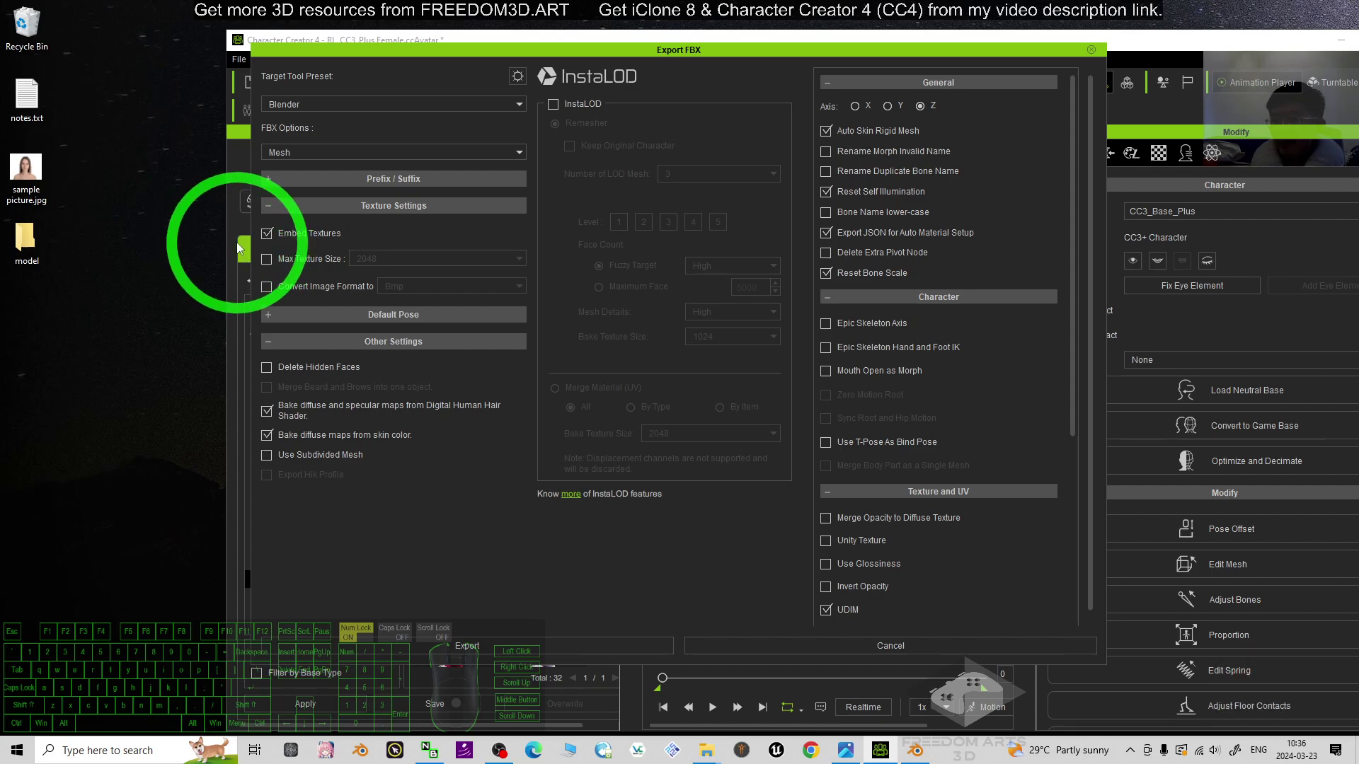
{"action": "left_click", "coordinate": [828, 444]}
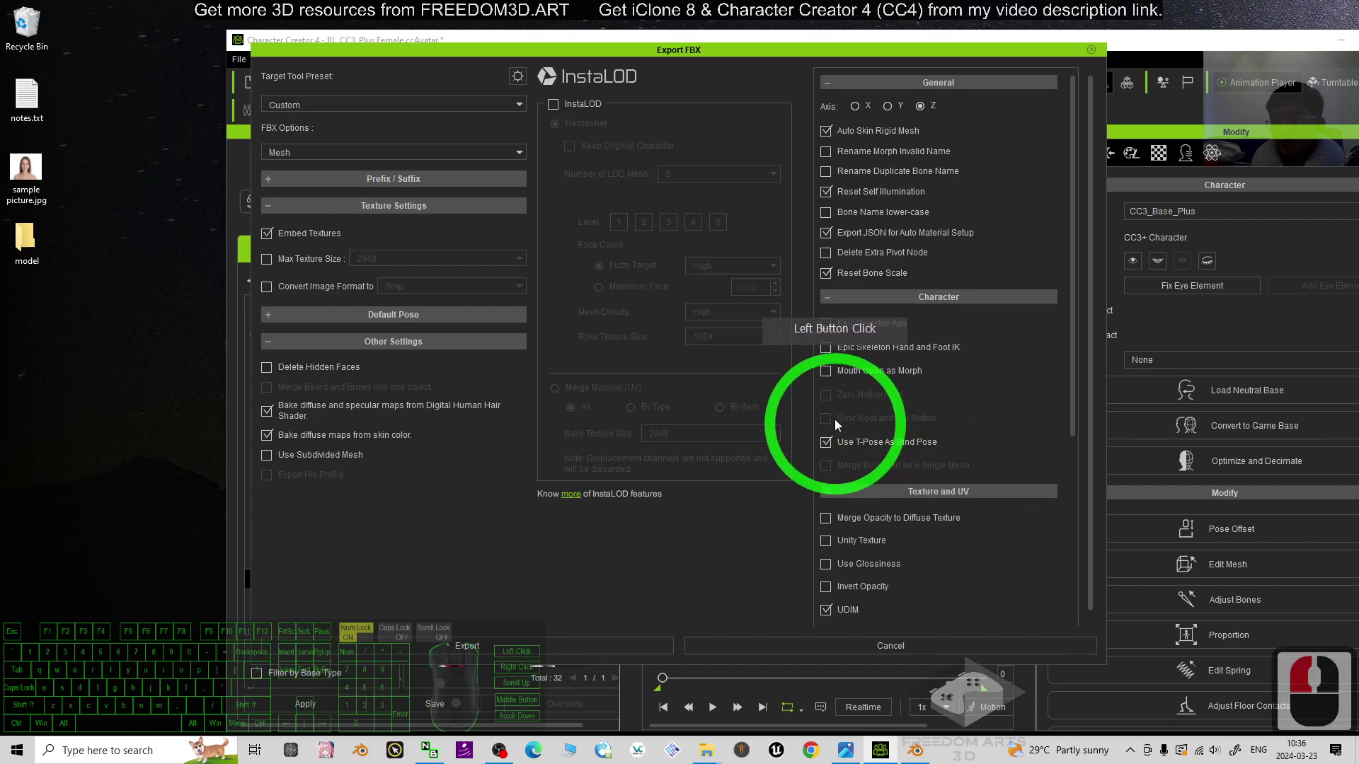
Step: Export the avatar as model.Fbx into the model folder on the desktop, accepting the re-import notice
{"action": "left_click", "coordinate": [515, 649]}
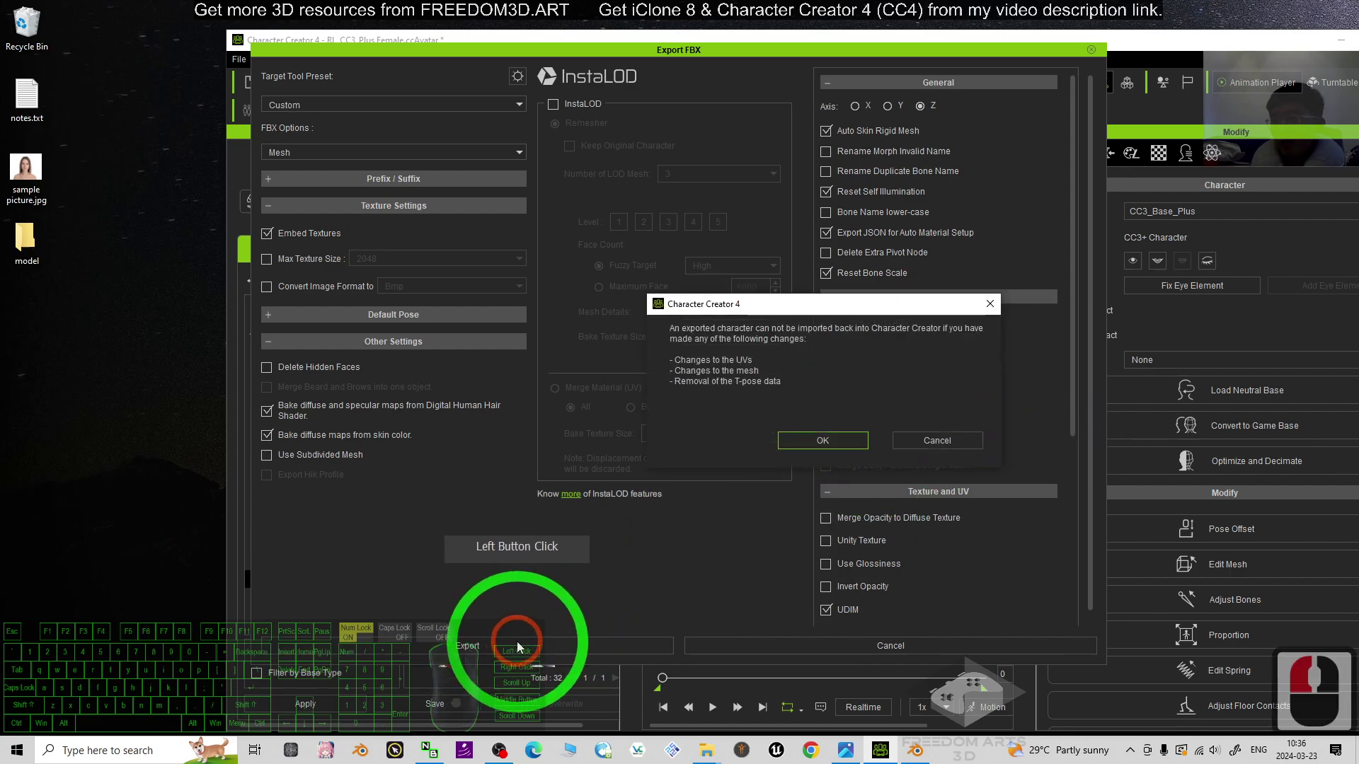
{"action": "left_click", "coordinate": [827, 440]}
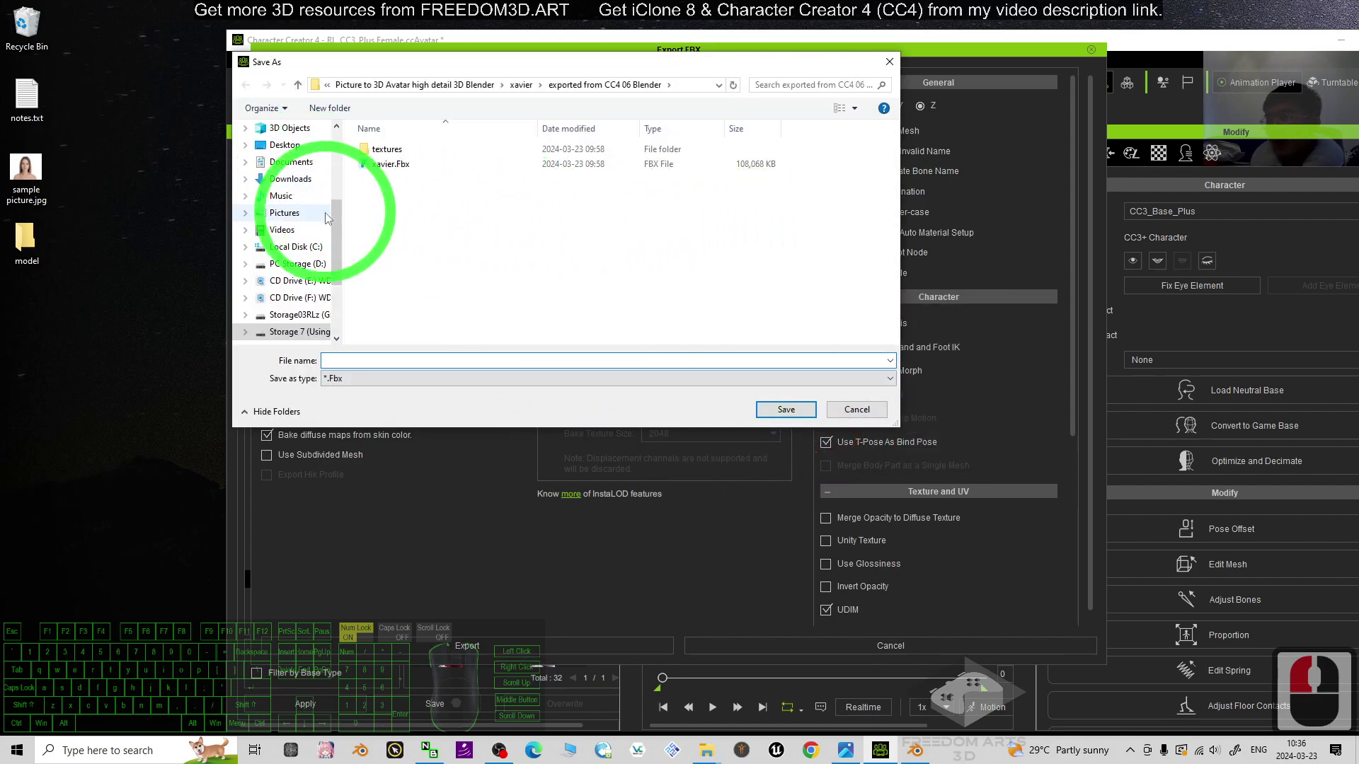
{"action": "left_click", "coordinate": [285, 144]}
{"action": "double_click", "coordinate": [408, 174]}
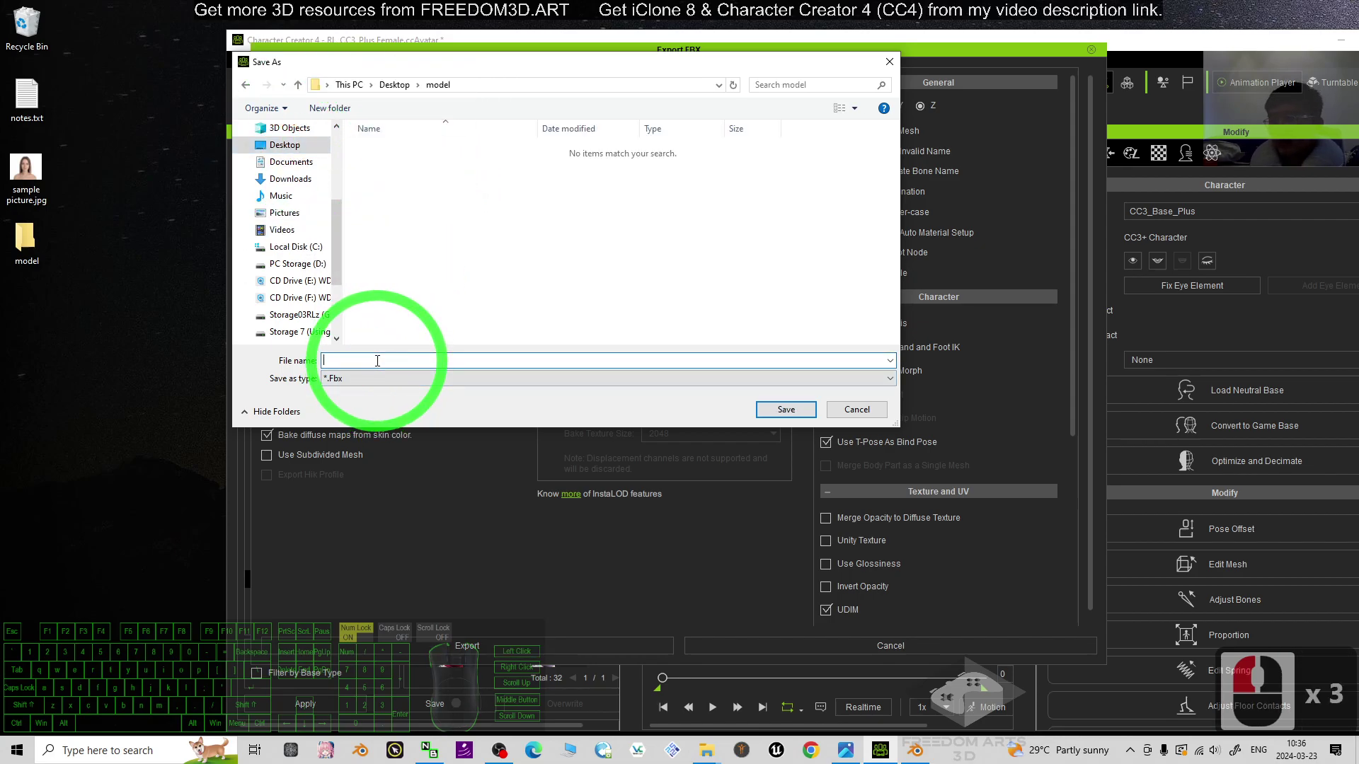
{"action": "left_click", "coordinate": [784, 410]}
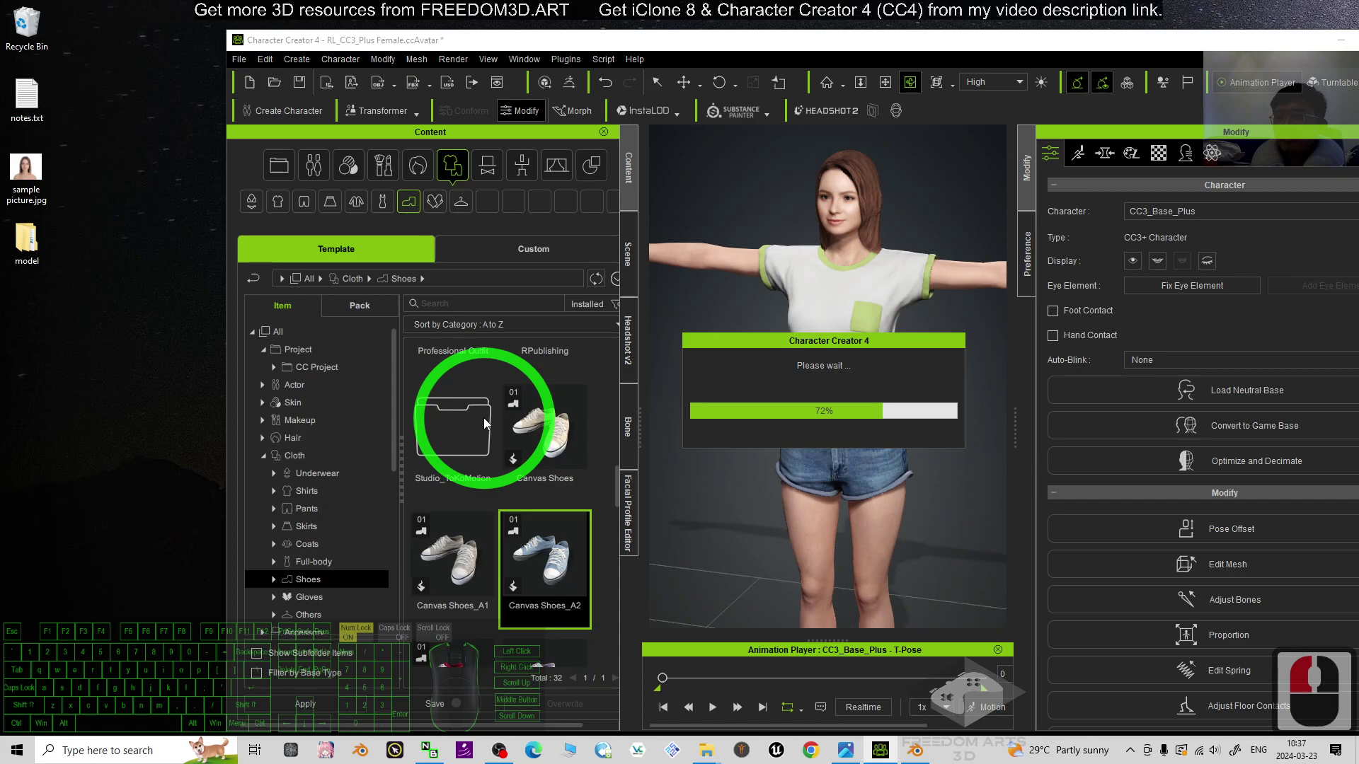
Step: Open the desktop model folder, minimise Character Creator, and check the exported files
{"action": "double_click", "coordinate": [27, 240]}
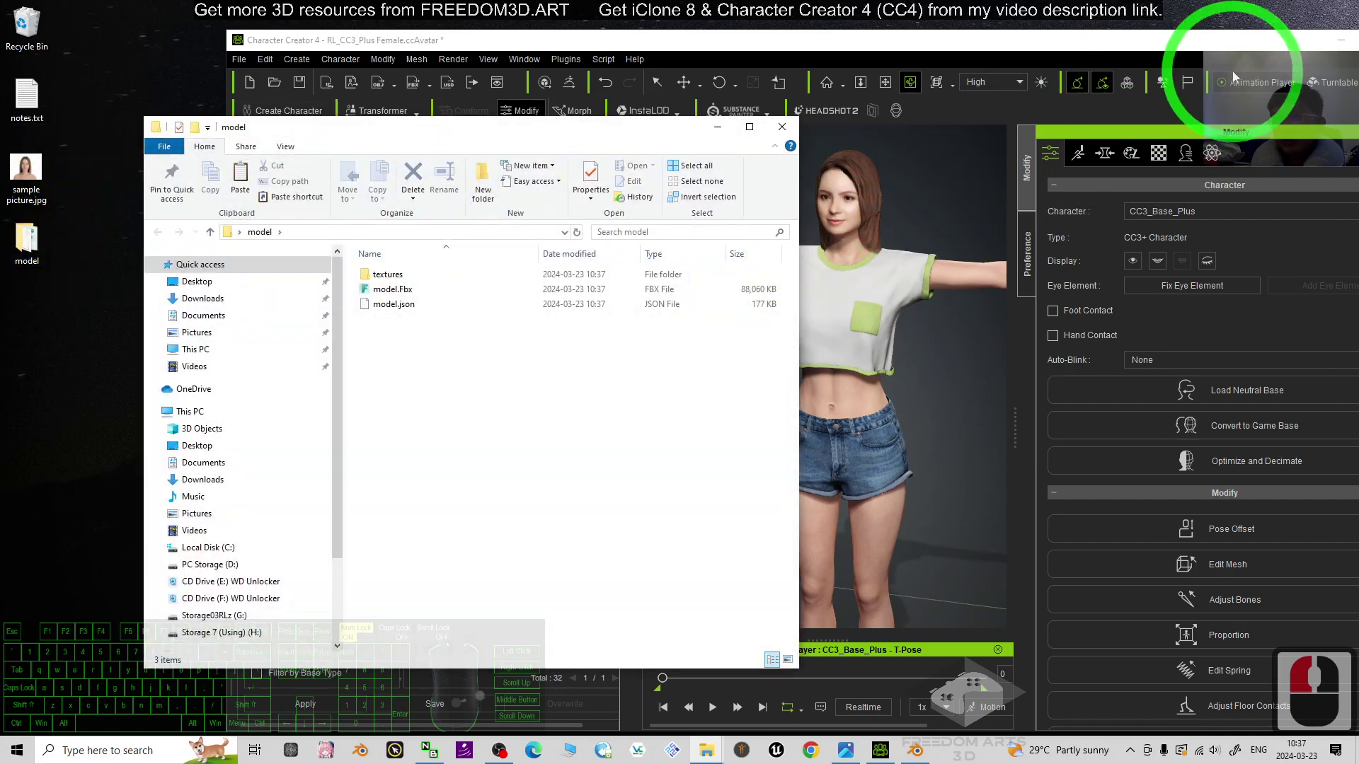
{"action": "left_click", "coordinate": [1232, 77]}
{"action": "left_click", "coordinate": [1203, 28]}
{"action": "left_click", "coordinate": [375, 319]}
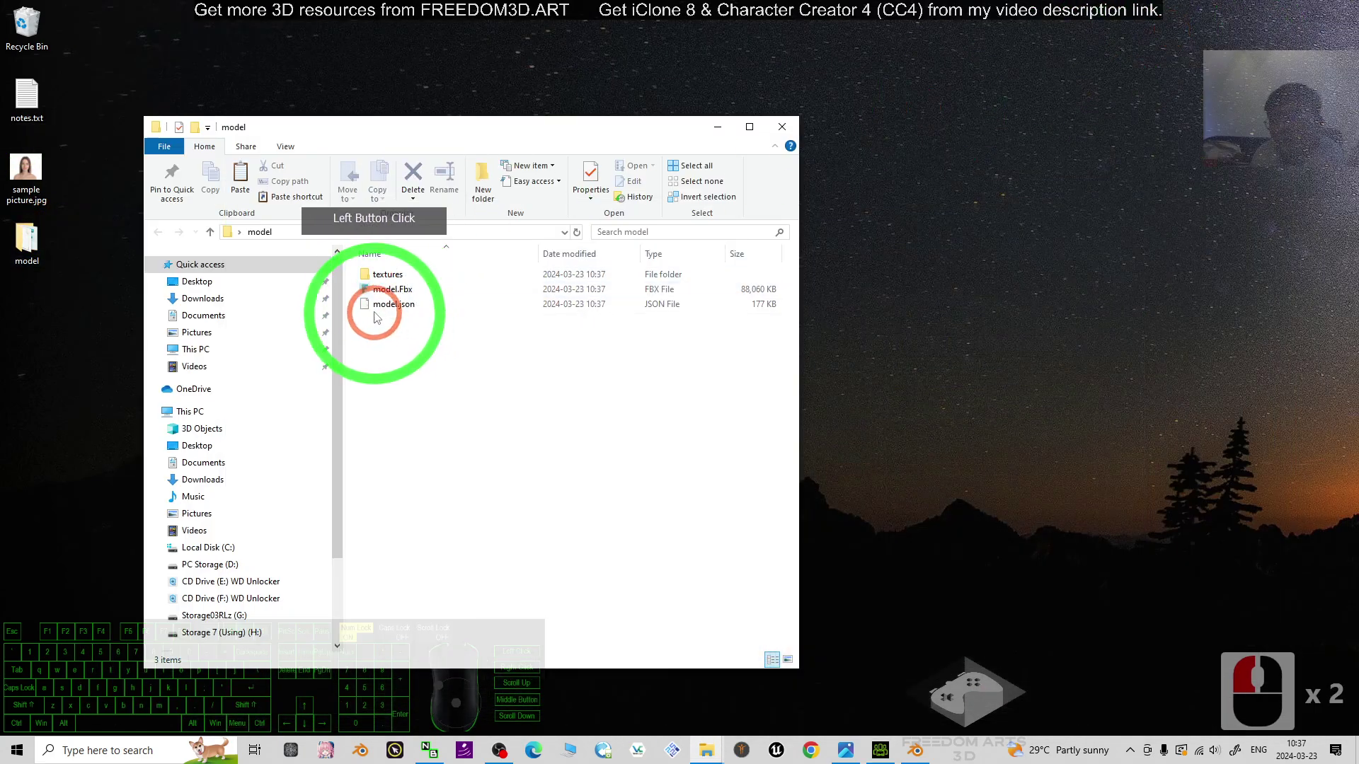
Step: Switch to Blender 4.0 and import model.Fbx from the model folder on the desktop
{"action": "left_click", "coordinate": [915, 751]}
{"action": "left_click", "coordinate": [716, 533]}
{"action": "left_click", "coordinate": [31, 27]}
{"action": "left_click", "coordinate": [56, 226]}
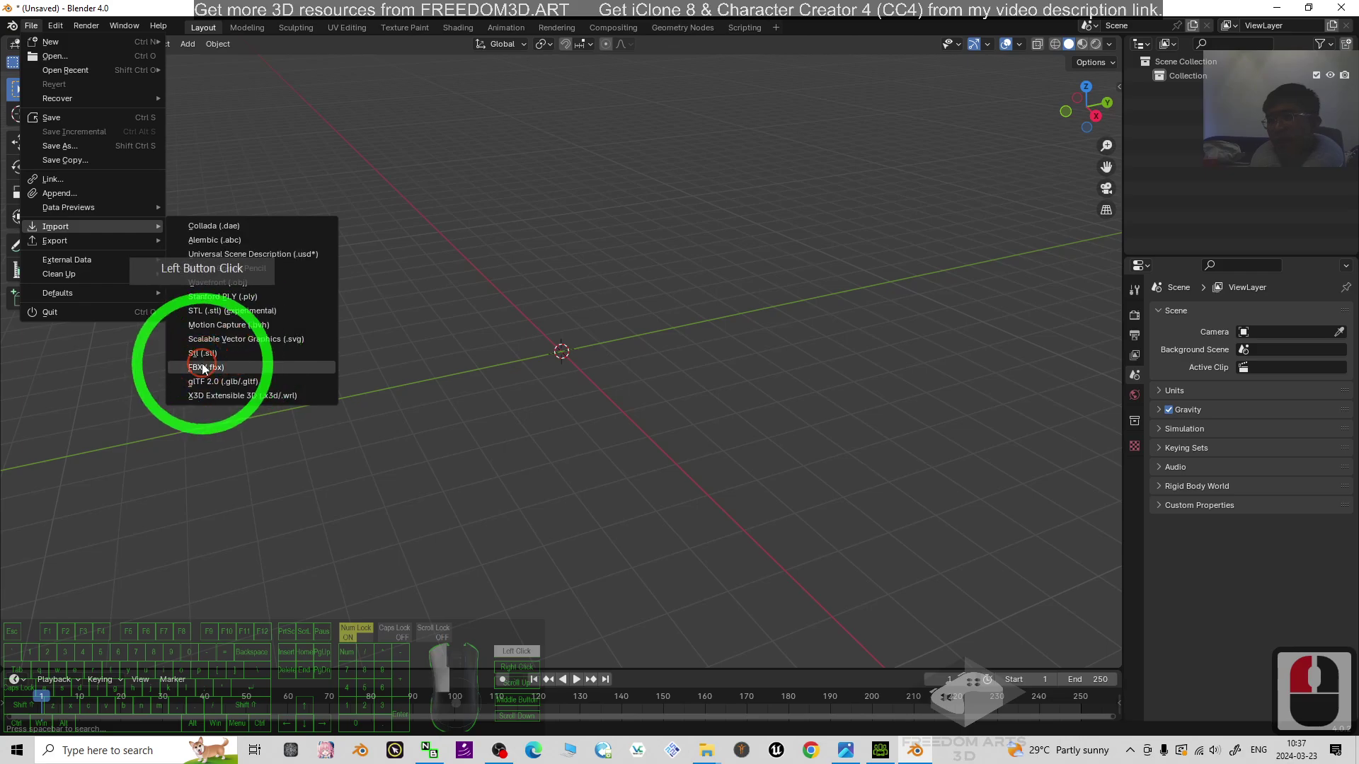
{"action": "left_click", "coordinate": [203, 367]}
{"action": "left_click", "coordinate": [235, 298]}
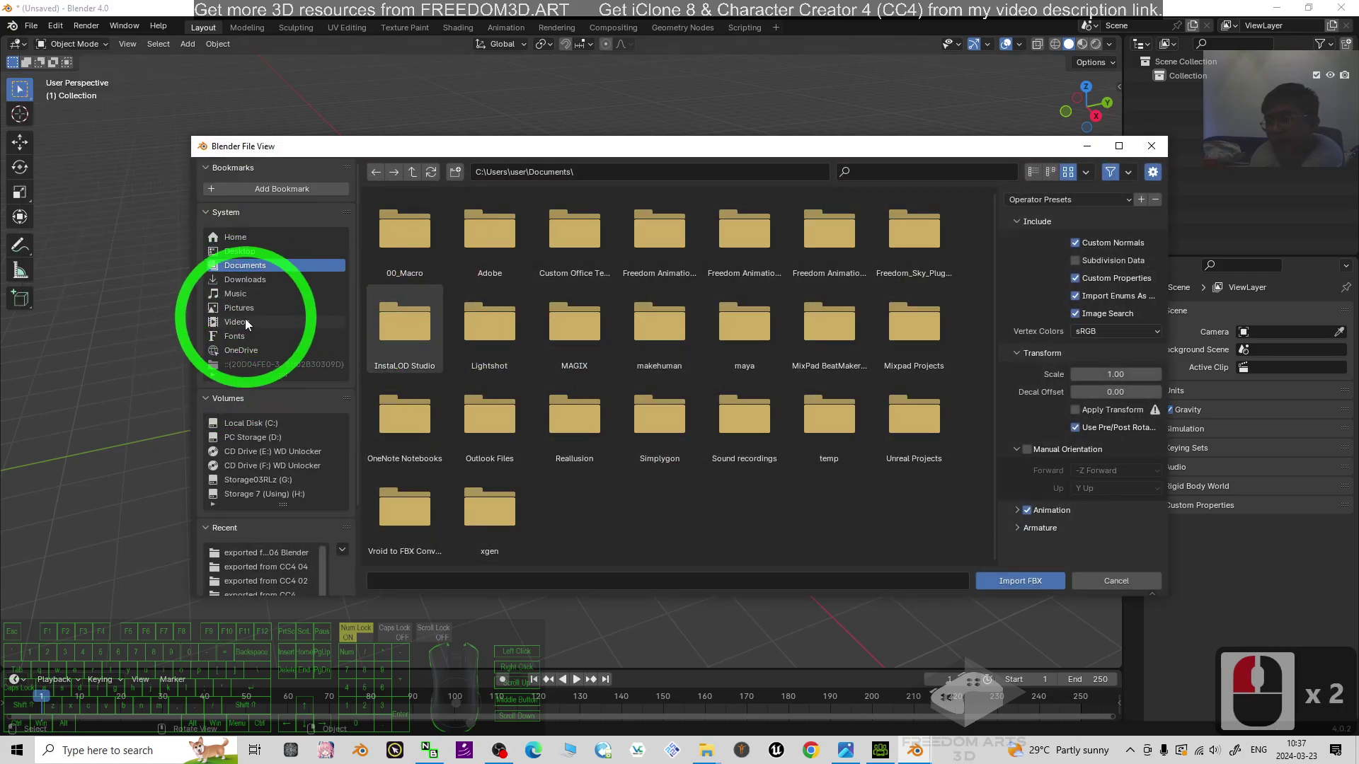
{"action": "left_click", "coordinate": [236, 249]}
{"action": "double_click", "coordinate": [393, 236]}
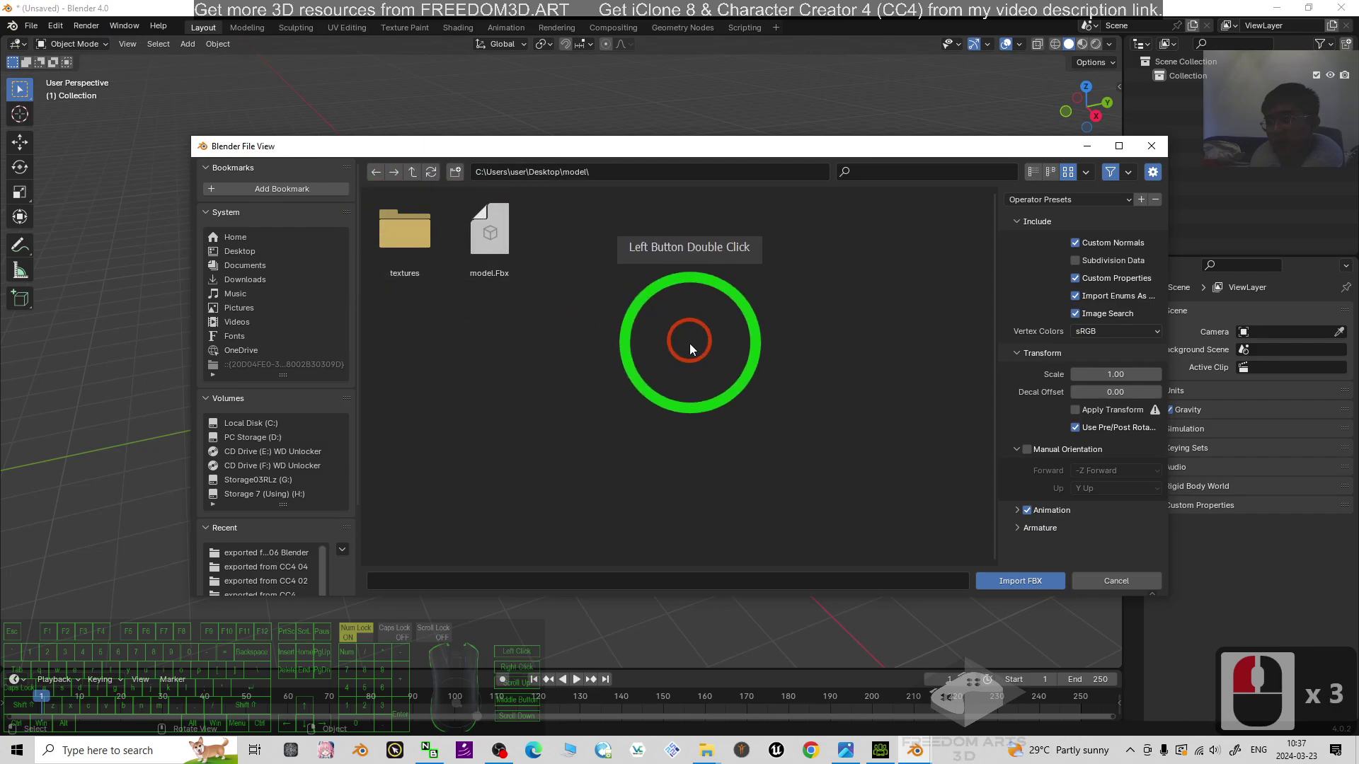
{"action": "double_click", "coordinate": [506, 250]}
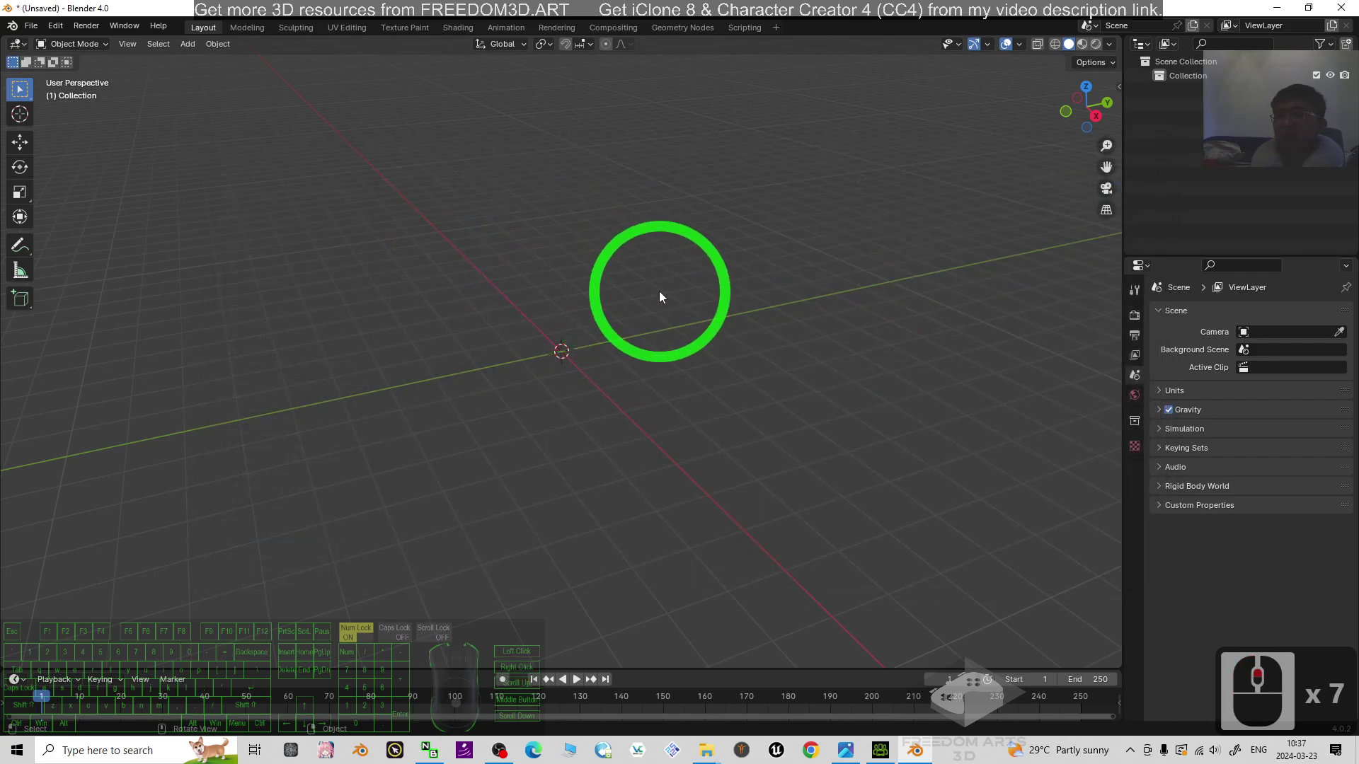
Step: Display the imported avatar in Material Preview shading and clear the selection
{"action": "scroll", "coordinate": [556, 194], "scroll_direction": "up", "scroll_amount": 3}
{"action": "middle_click_drag", "start_coordinate": [730, 172], "coordinate": [623, 417], "text": "shift"}
{"action": "left_click", "coordinate": [1082, 43]}
{"action": "left_click", "coordinate": [838, 433]}
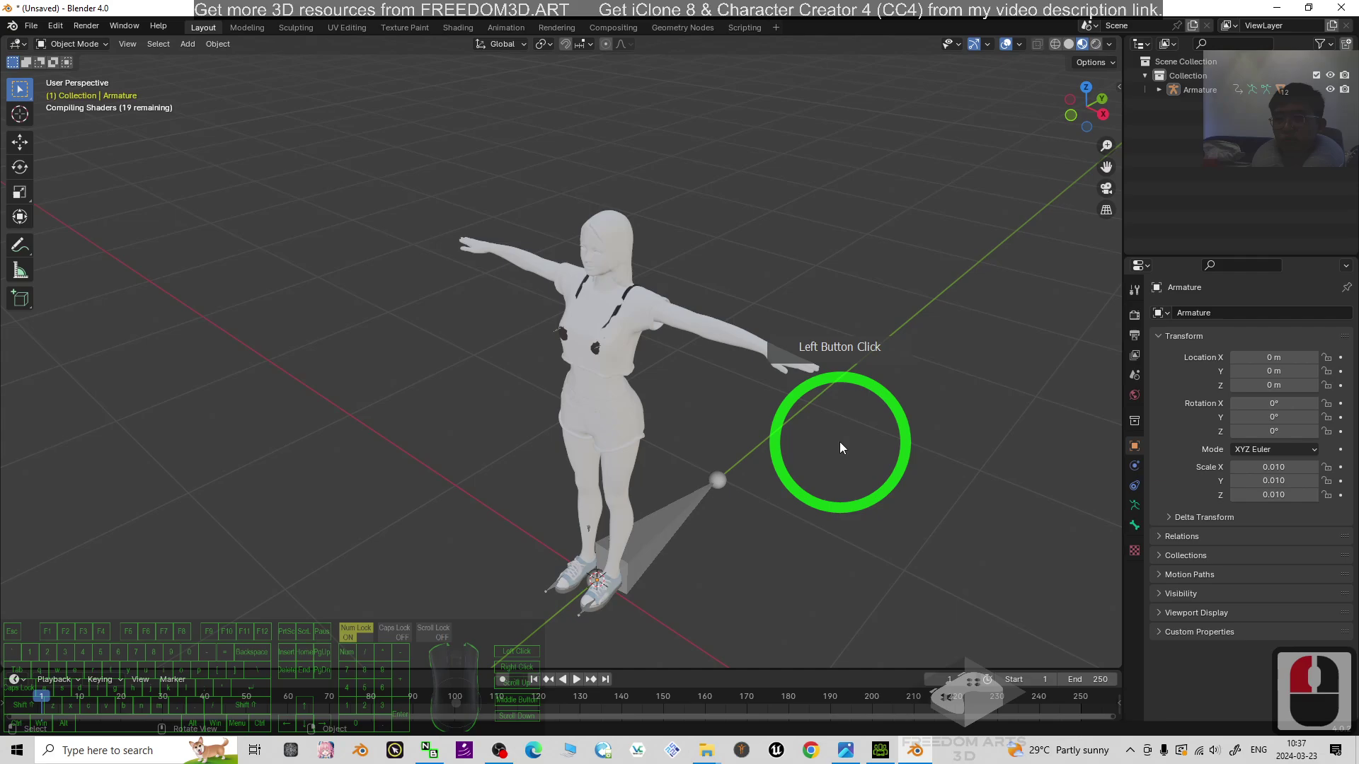
Step: Delete the Bra mesh that shows through the avatar's T-shirt
{"action": "scroll", "coordinate": [934, 453], "scroll_direction": "up", "scroll_amount": 5}
{"action": "middle_click_drag", "start_coordinate": [925, 470], "coordinate": [775, 345], "text": "shift"}
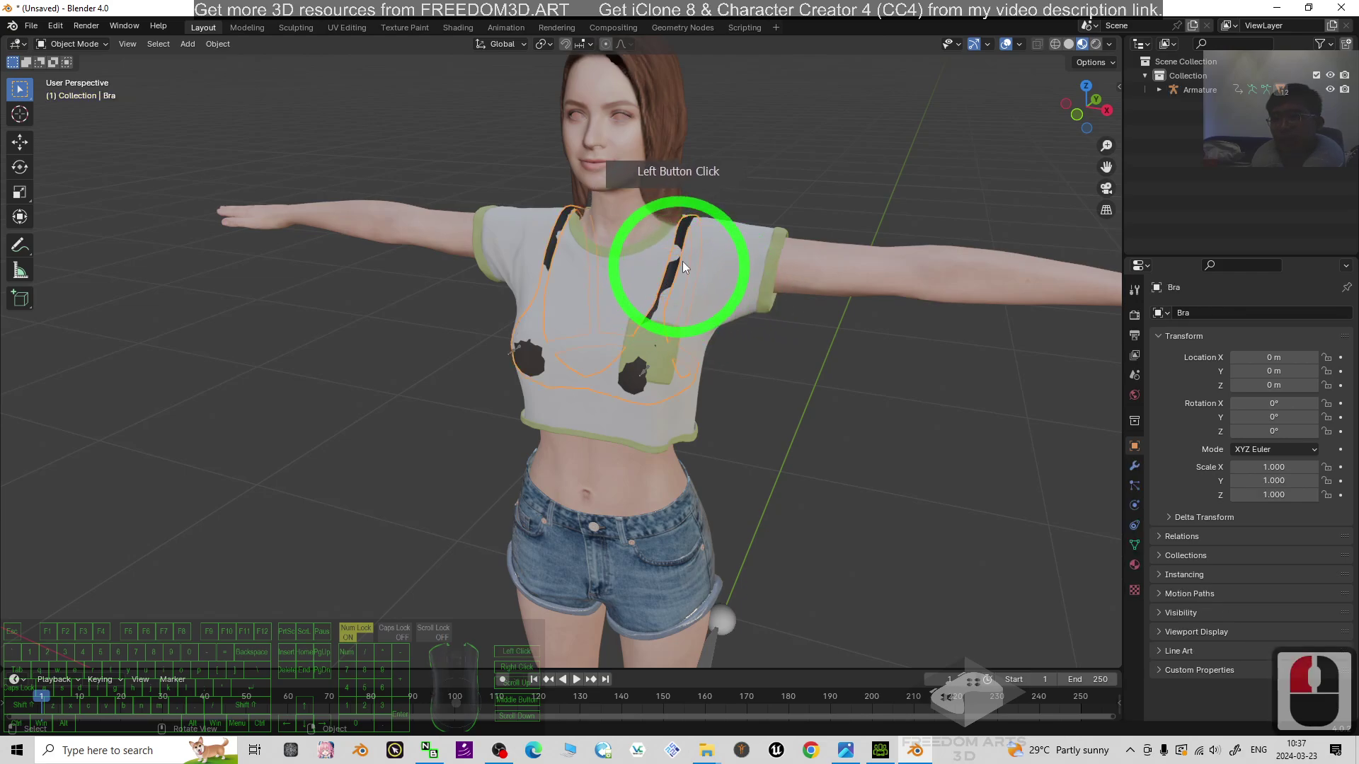
{"action": "left_click", "coordinate": [635, 260]}
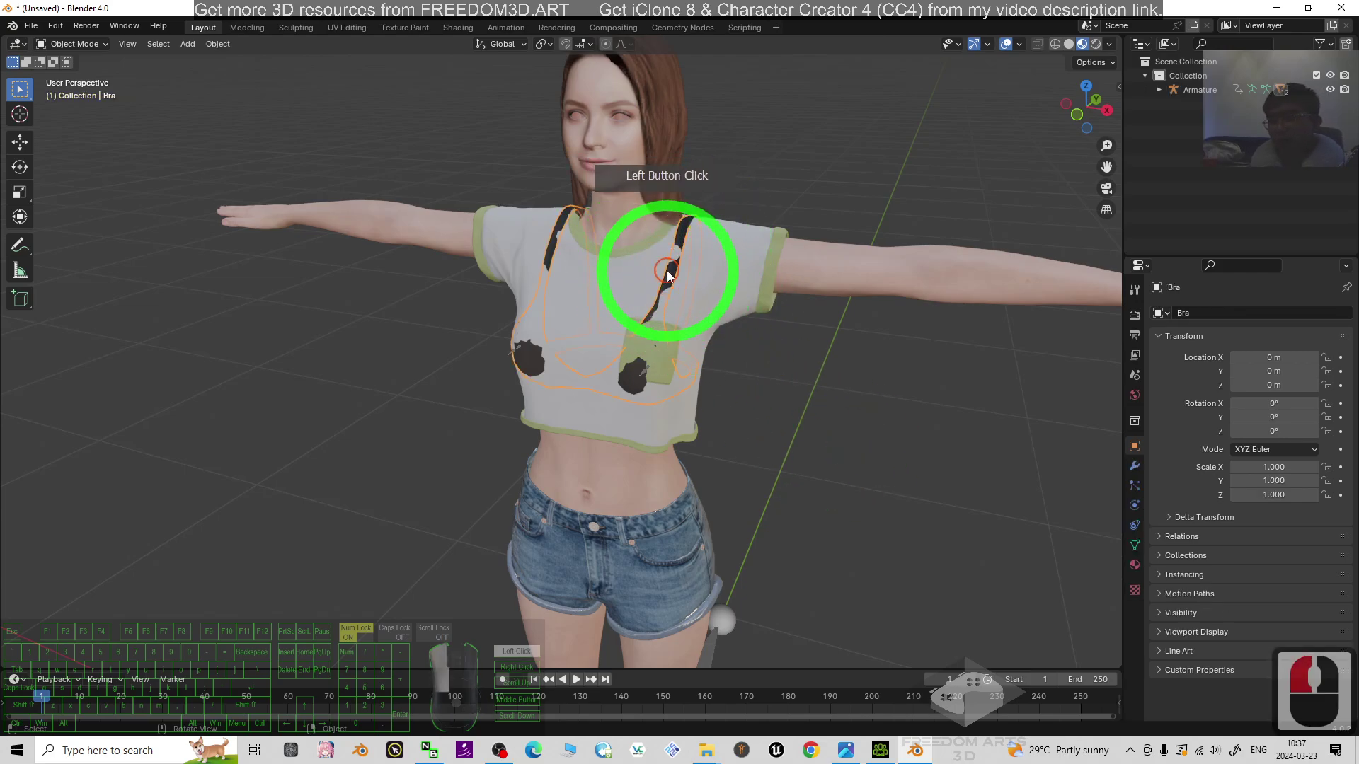
{"action": "key", "text": "Delete"}
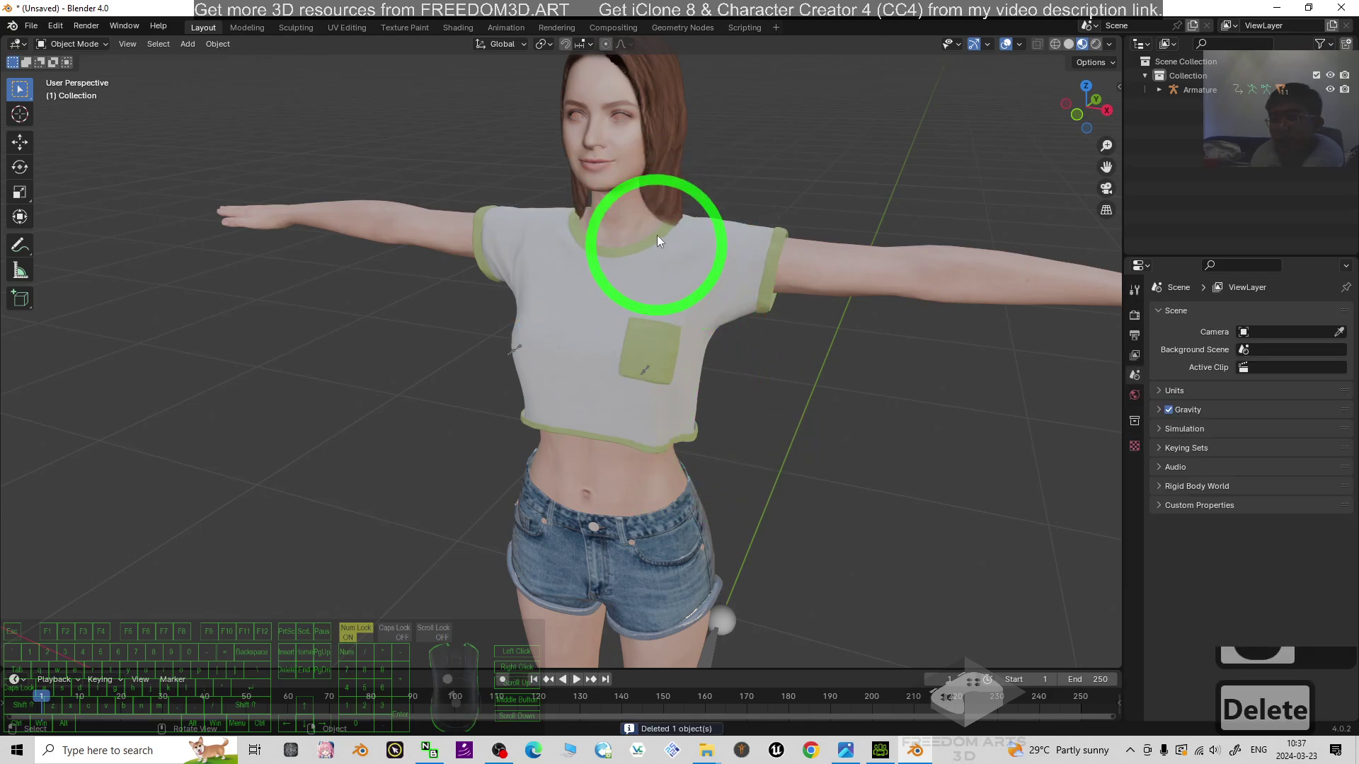
Step: Select the CC_Base_EyeOcclusion mesh and set the blend mode of its Std_Eye_Occlusion_R material to Alpha Clip
{"action": "left_click", "coordinate": [617, 117]}
{"action": "left_click", "coordinate": [808, 232], "text": "shift"}
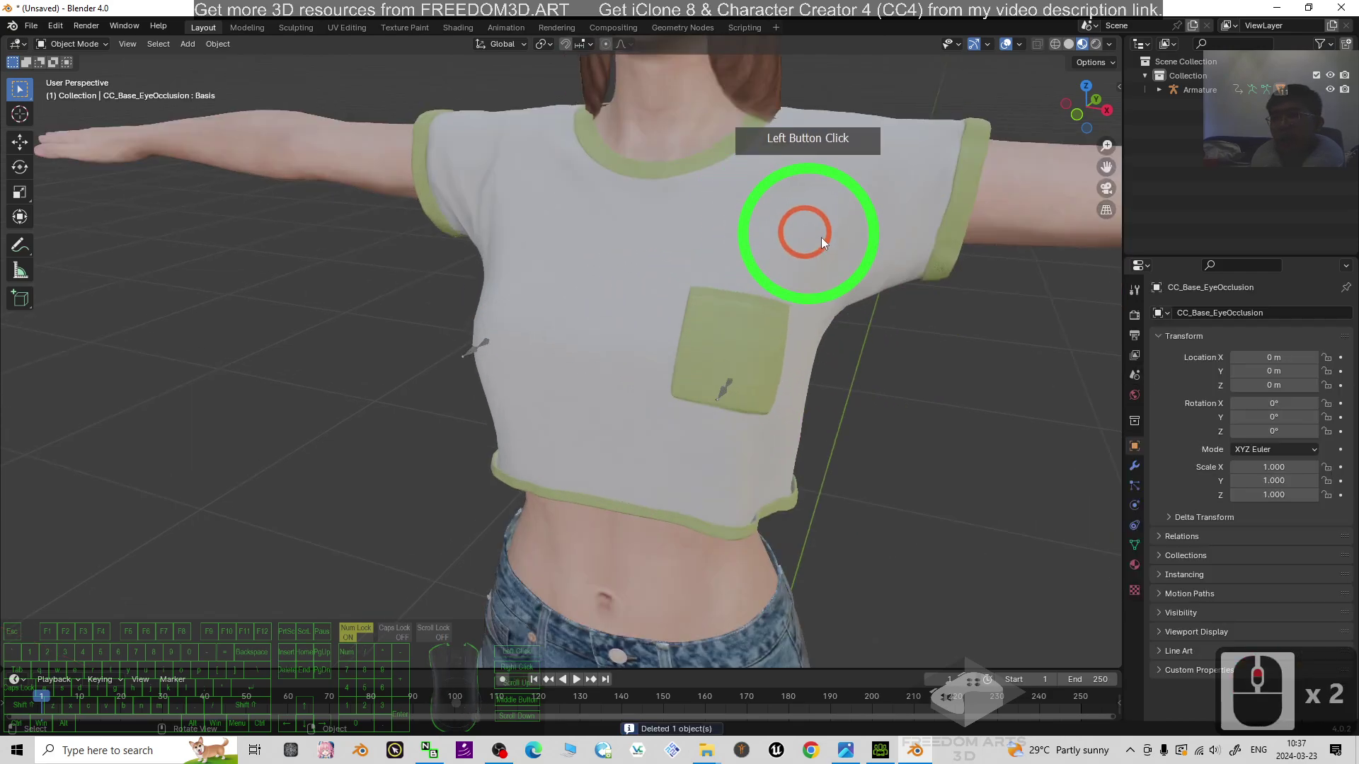
{"action": "middle_click_drag", "start_coordinate": [816, 211], "coordinate": [750, 474], "text": "shift"}
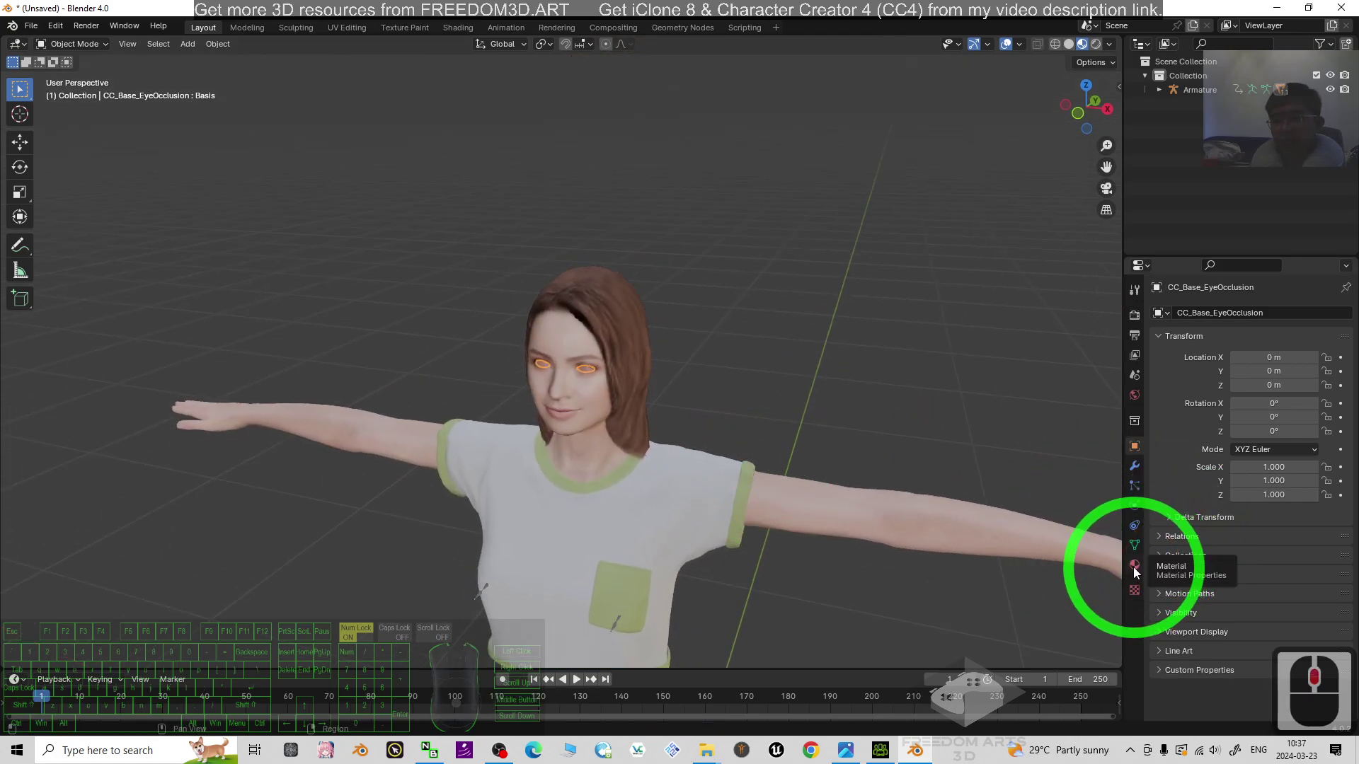
{"action": "left_click", "coordinate": [1134, 564]}
{"action": "left_click", "coordinate": [1203, 318]}
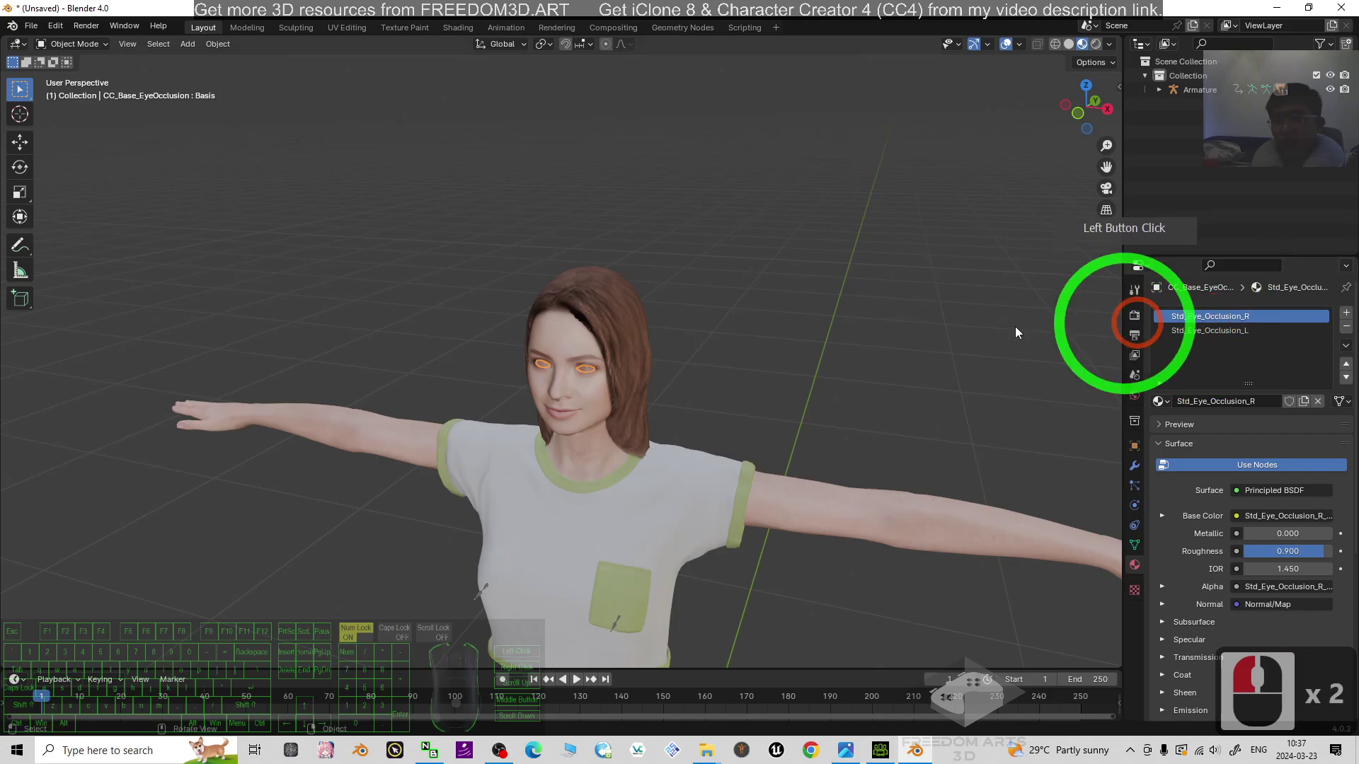
{"action": "scroll", "coordinate": [714, 357], "scroll_direction": "up", "scroll_amount": 3}
{"action": "middle_click_drag", "start_coordinate": [891, 515], "coordinate": [1160, 333], "text": "shift"}
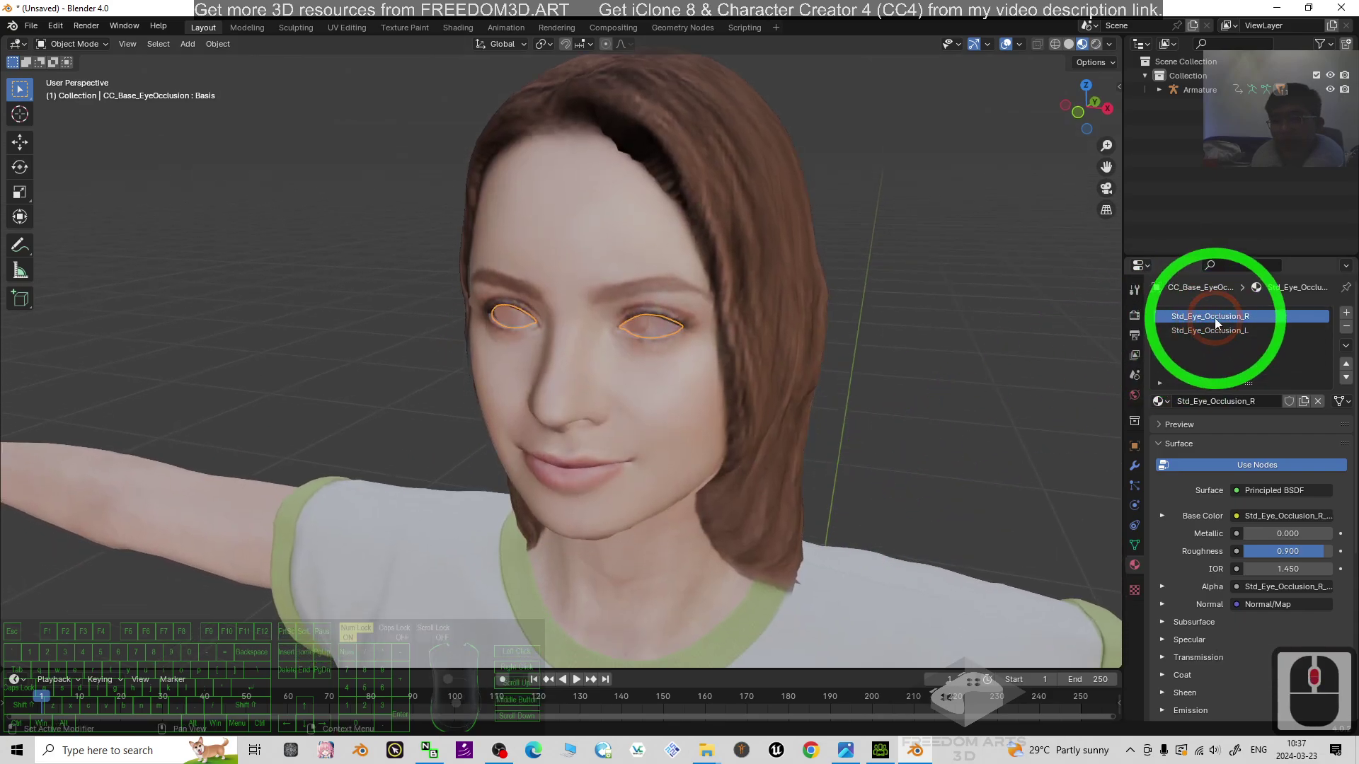
{"action": "scroll", "coordinate": [1231, 354], "scroll_direction": "down", "scroll_amount": 11}
{"action": "left_click", "coordinate": [1268, 486]}
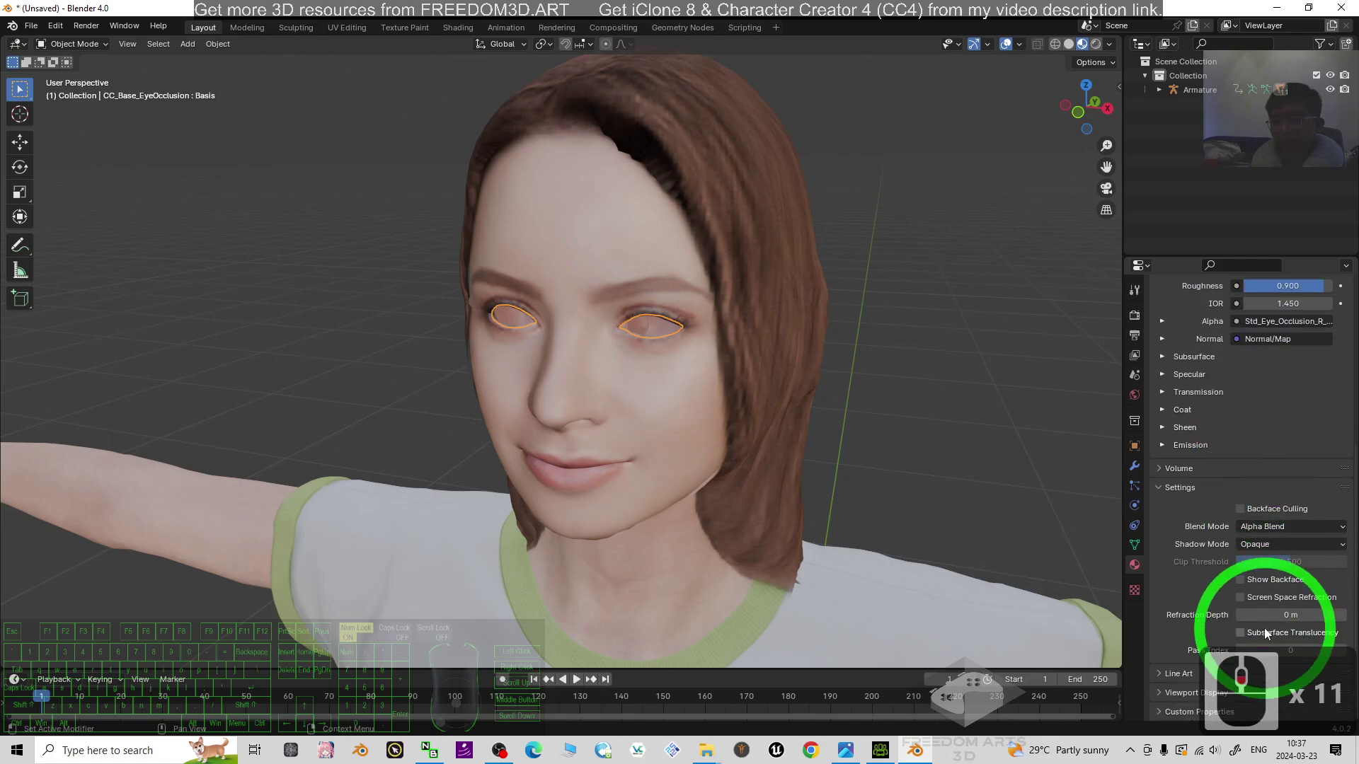
{"action": "left_click", "coordinate": [1267, 526]}
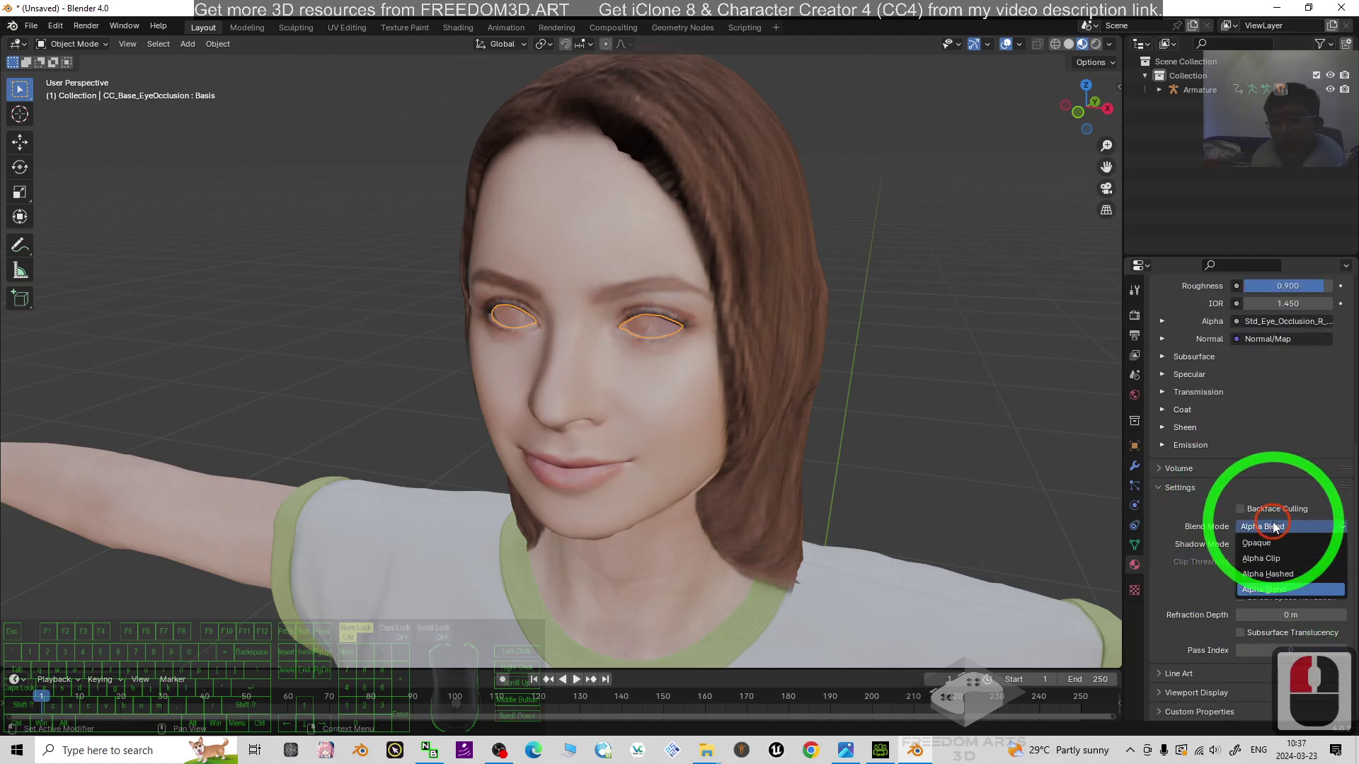
{"action": "left_click", "coordinate": [1266, 559]}
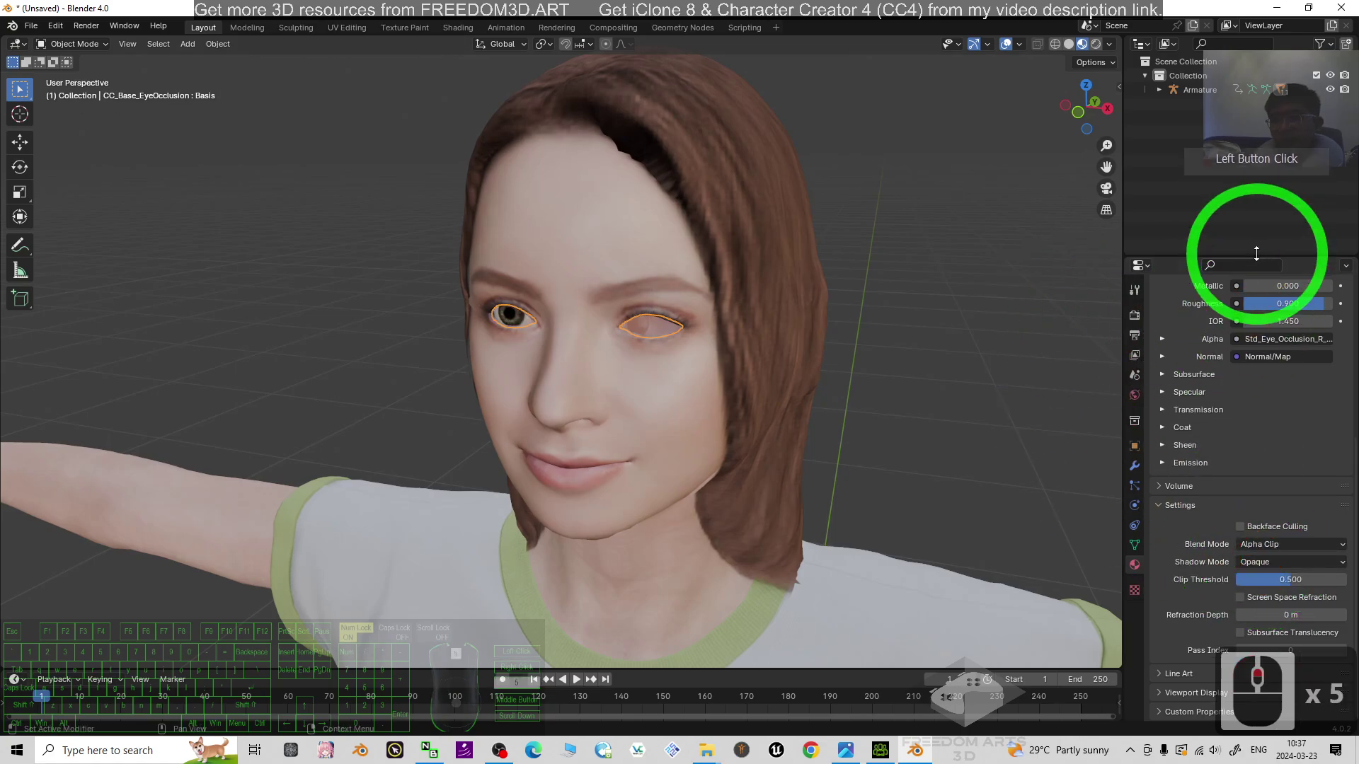
Step: Set the blend mode of the Std_Eye_Occlusion_L material to Alpha Clip
{"action": "scroll", "coordinate": [1227, 288], "scroll_direction": "up", "scroll_amount": 11}
{"action": "left_click", "coordinate": [1213, 330]}
{"action": "scroll", "coordinate": [1280, 471], "scroll_direction": "down", "scroll_amount": 14}
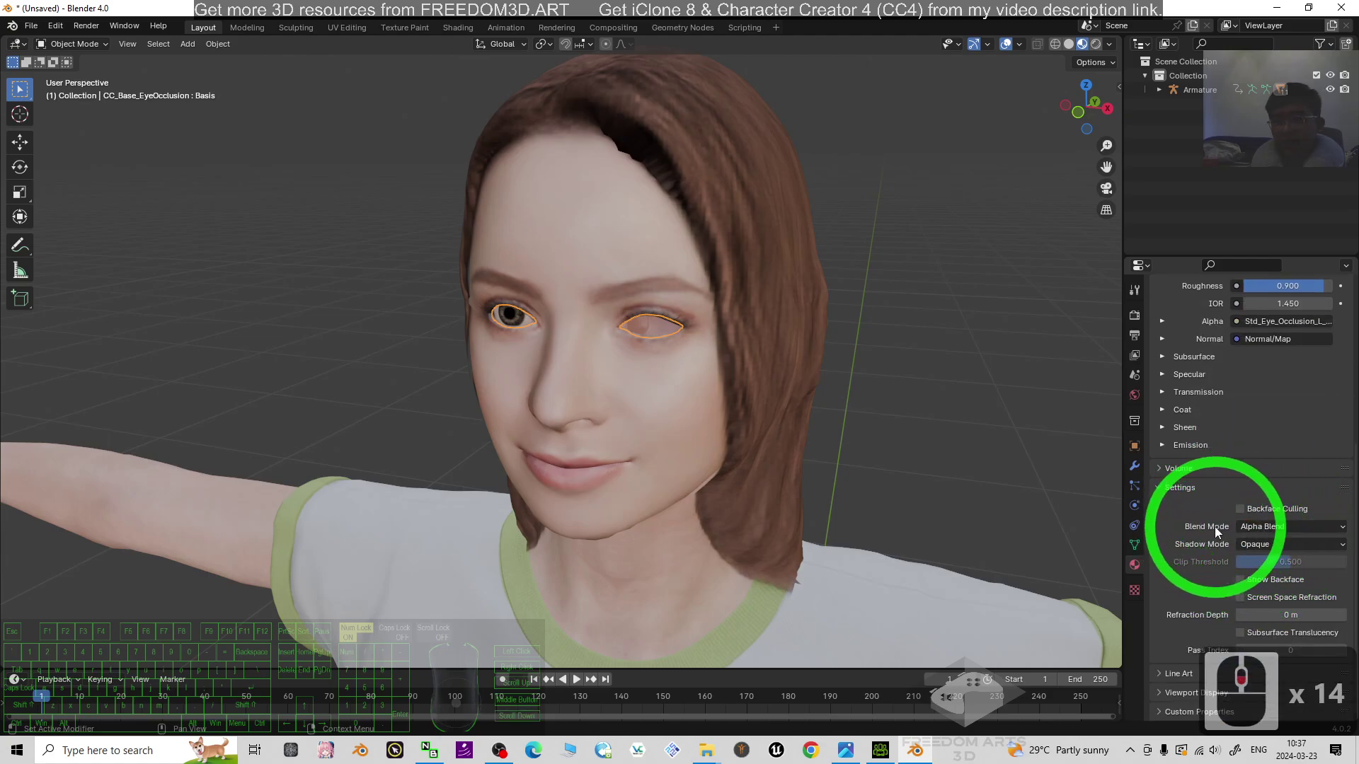
{"action": "left_click", "coordinate": [1245, 527]}
{"action": "left_click", "coordinate": [1245, 560]}
{"action": "scroll", "coordinate": [808, 440], "scroll_direction": "down", "scroll_amount": 2}
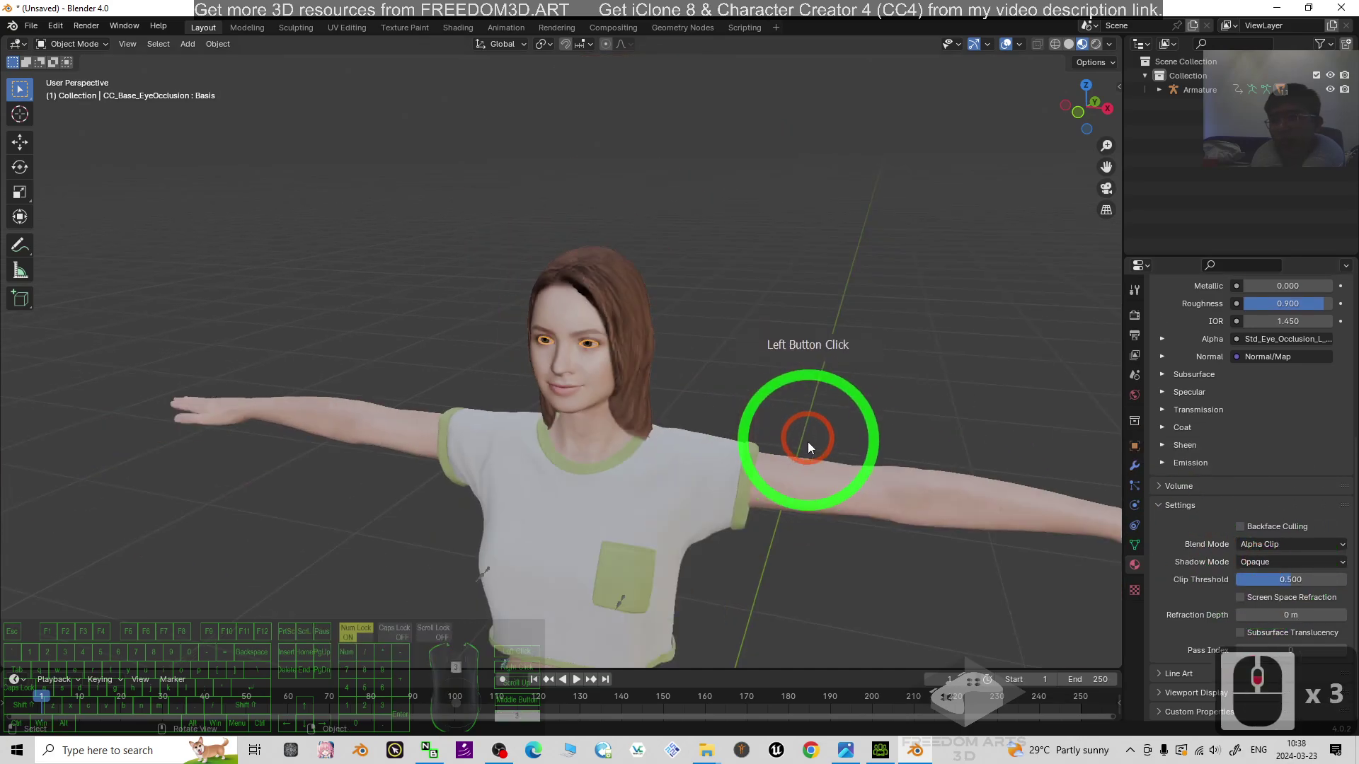
Step: Select the armature and enable In Front in its viewport display settings so the bones draw over the body
{"action": "scroll", "coordinate": [779, 488], "scroll_direction": "down", "scroll_amount": 4}
{"action": "middle_click_drag", "start_coordinate": [817, 448], "coordinate": [868, 574], "text": "shift"}
{"action": "left_click", "coordinate": [665, 516]}
{"action": "left_click", "coordinate": [661, 571]}
{"action": "left_click", "coordinate": [1135, 446]}
{"action": "left_click", "coordinate": [1159, 485]}
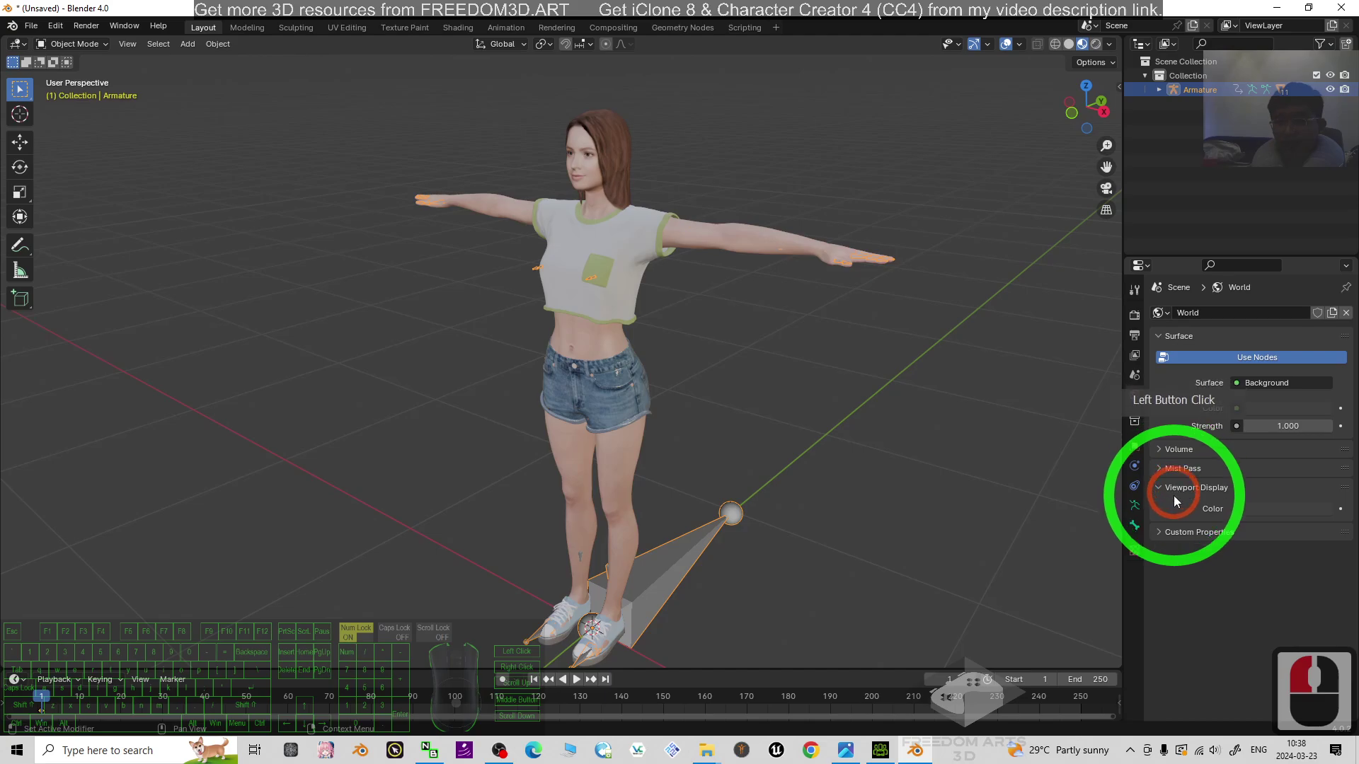
{"action": "left_click", "coordinate": [1133, 506]}
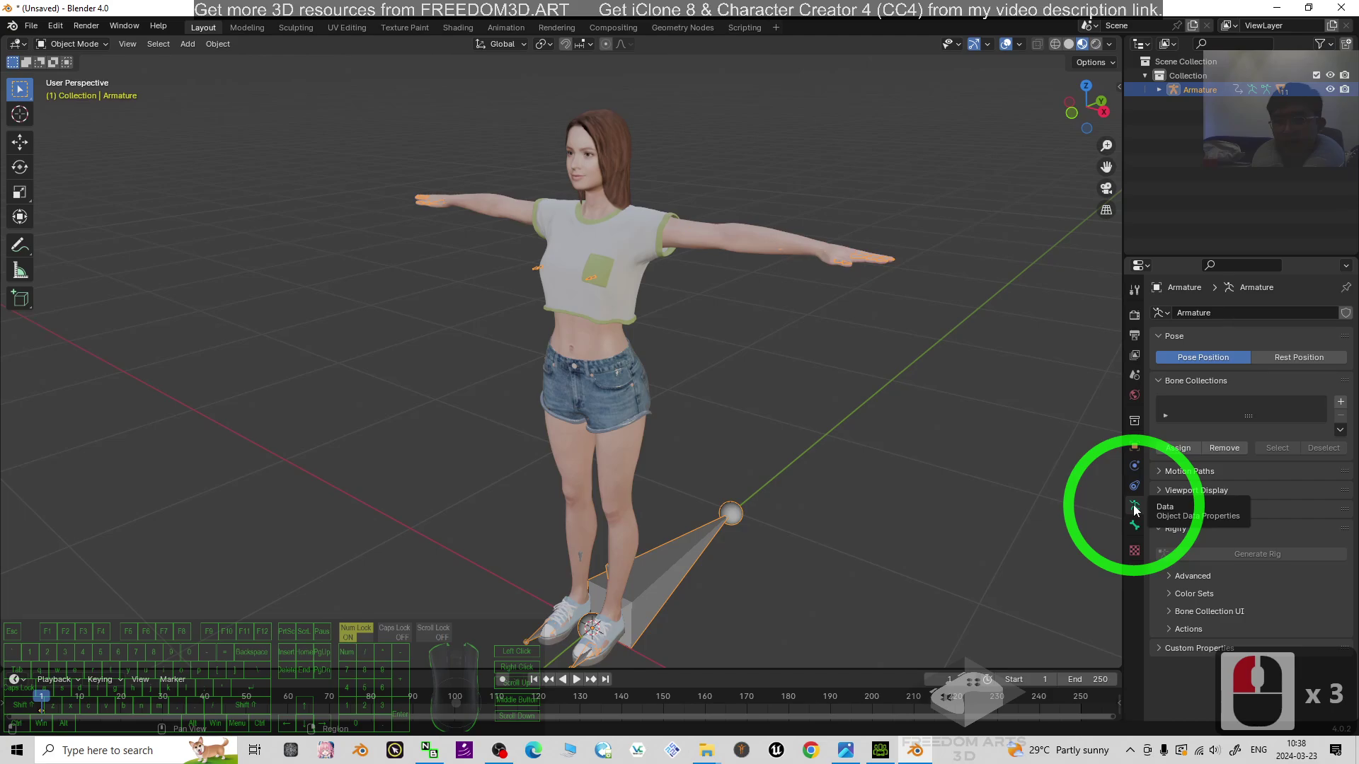
{"action": "left_click", "coordinate": [1163, 488]}
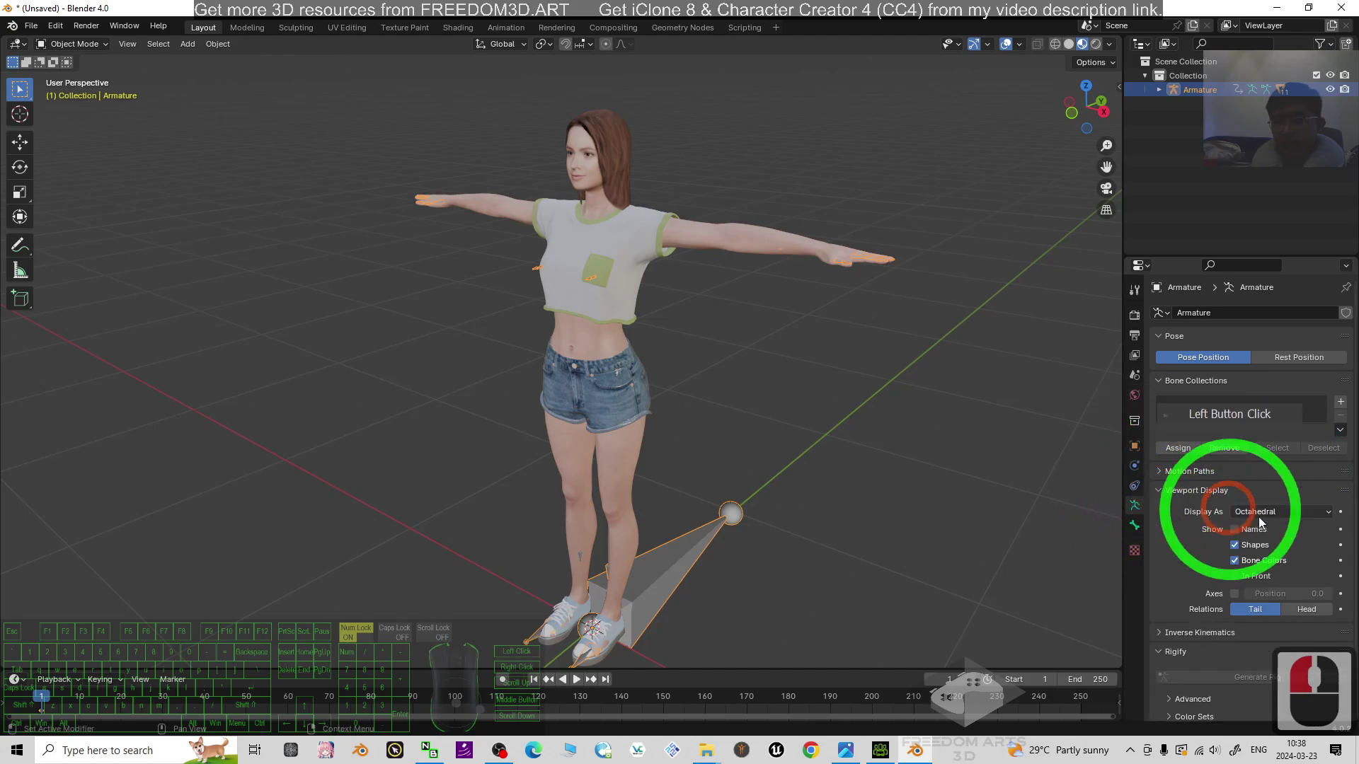
{"action": "left_click", "coordinate": [1254, 576]}
Step: Reselect the armature and switch it to Pose Mode
{"action": "scroll", "coordinate": [876, 375], "scroll_direction": "up", "scroll_amount": 3}
{"action": "middle_click_drag", "start_coordinate": [876, 375], "coordinate": [868, 525], "text": "shift"}
{"action": "left_click", "coordinate": [834, 314]}
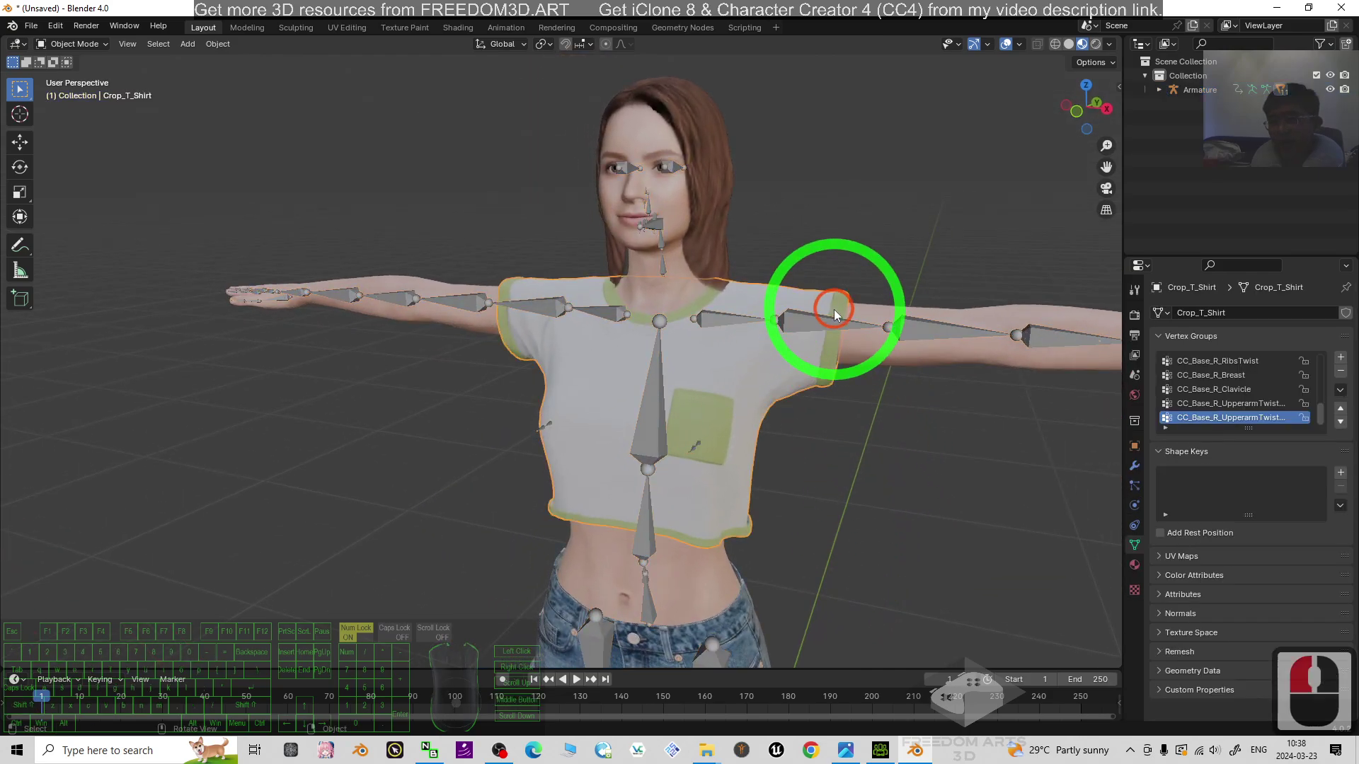
{"action": "left_click", "coordinate": [821, 332]}
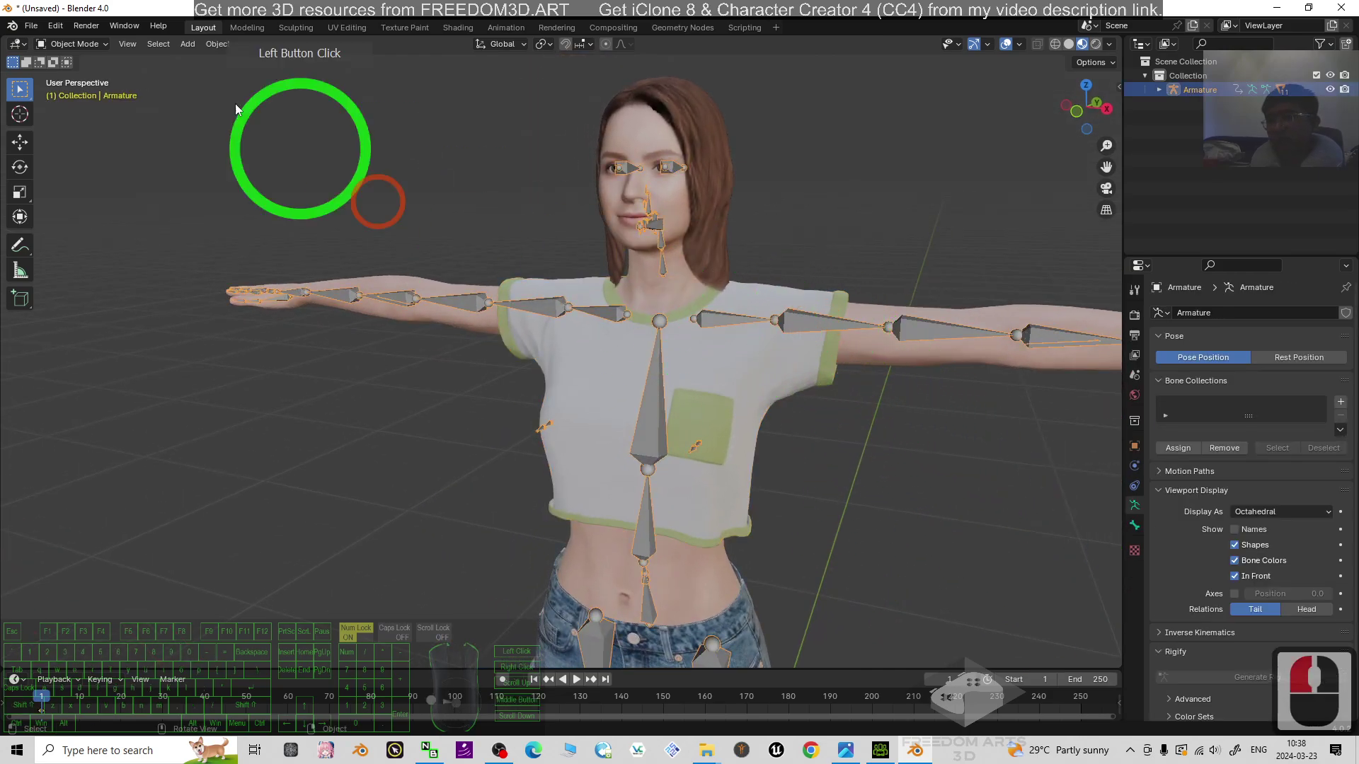
{"action": "left_click", "coordinate": [76, 91]}
{"action": "left_click", "coordinate": [905, 318]}
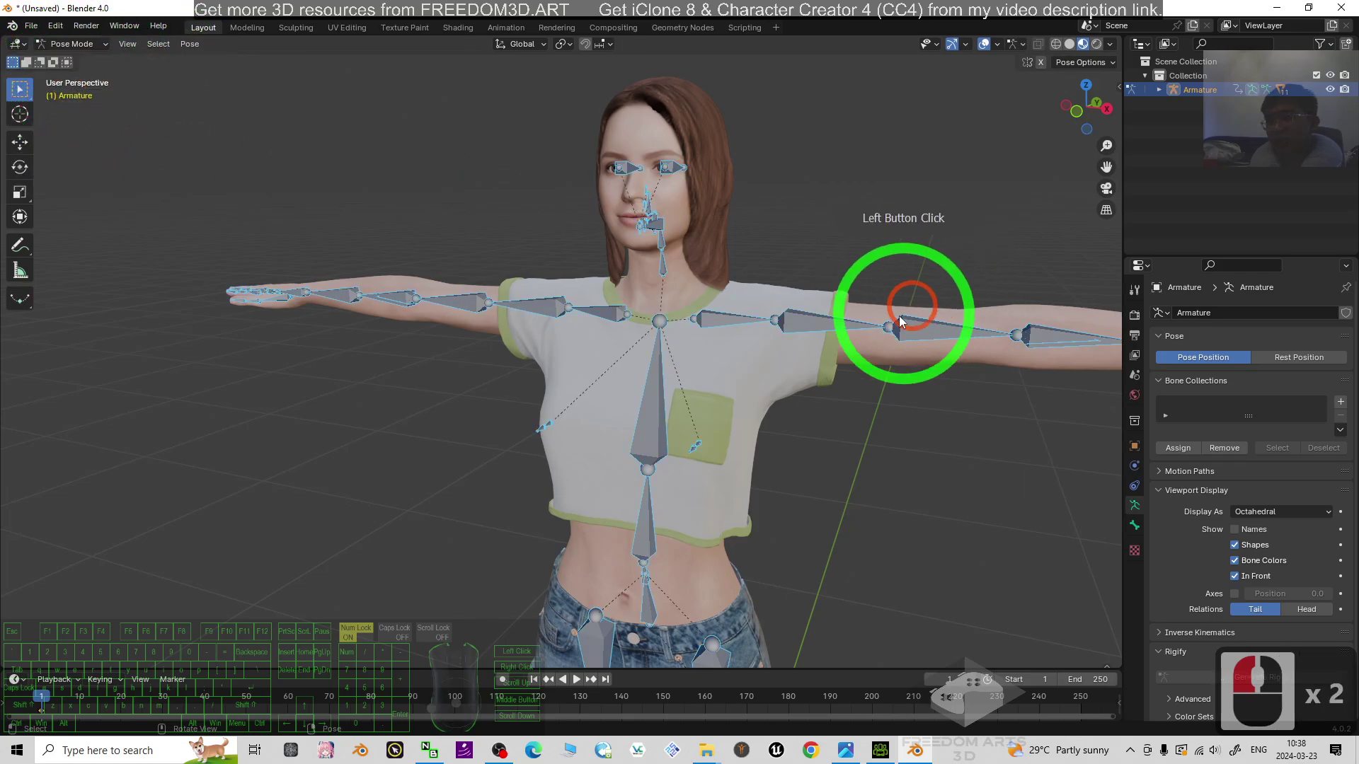
Step: Try rotating the CC_Base_L_UpperarmTwist01 bone and undo the rotation
{"action": "left_click", "coordinate": [811, 322]}
{"action": "left_click", "coordinate": [60, 144]}
{"action": "left_click", "coordinate": [19, 167]}
{"action": "left_click", "coordinate": [819, 298]}
{"action": "left_click_drag", "start_coordinate": [808, 285], "coordinate": [1001, 346]}
{"action": "key", "text": "ctrl+z"}
Step: Select the CC_Base_L_Upperarm bone and rotate it to lower the left arm beside the body
{"action": "middle_click_drag", "start_coordinate": [1064, 300], "coordinate": [1019, 278]}
{"action": "scroll", "coordinate": [670, 417], "scroll_direction": "up", "scroll_amount": 2}
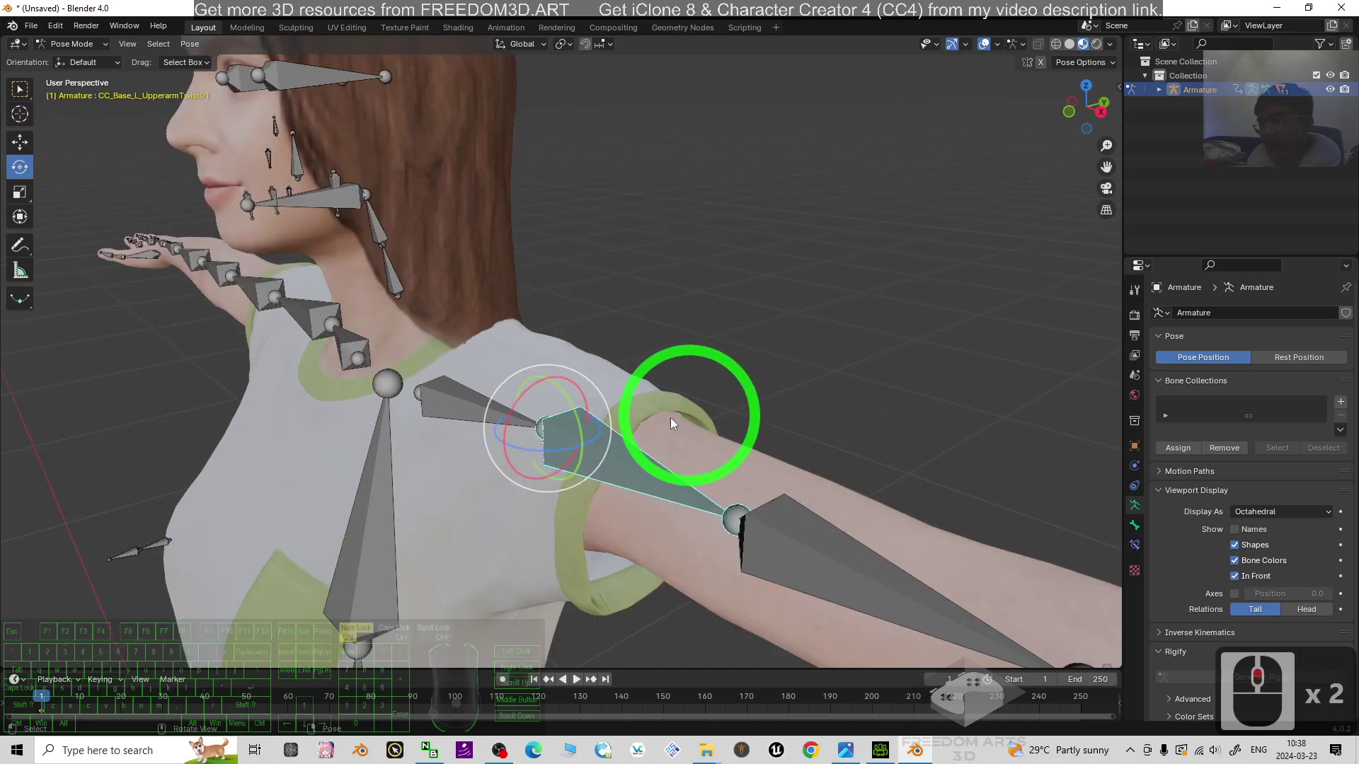
{"action": "left_click", "coordinate": [553, 443]}
{"action": "middle_click_drag", "start_coordinate": [826, 456], "coordinate": [864, 333]}
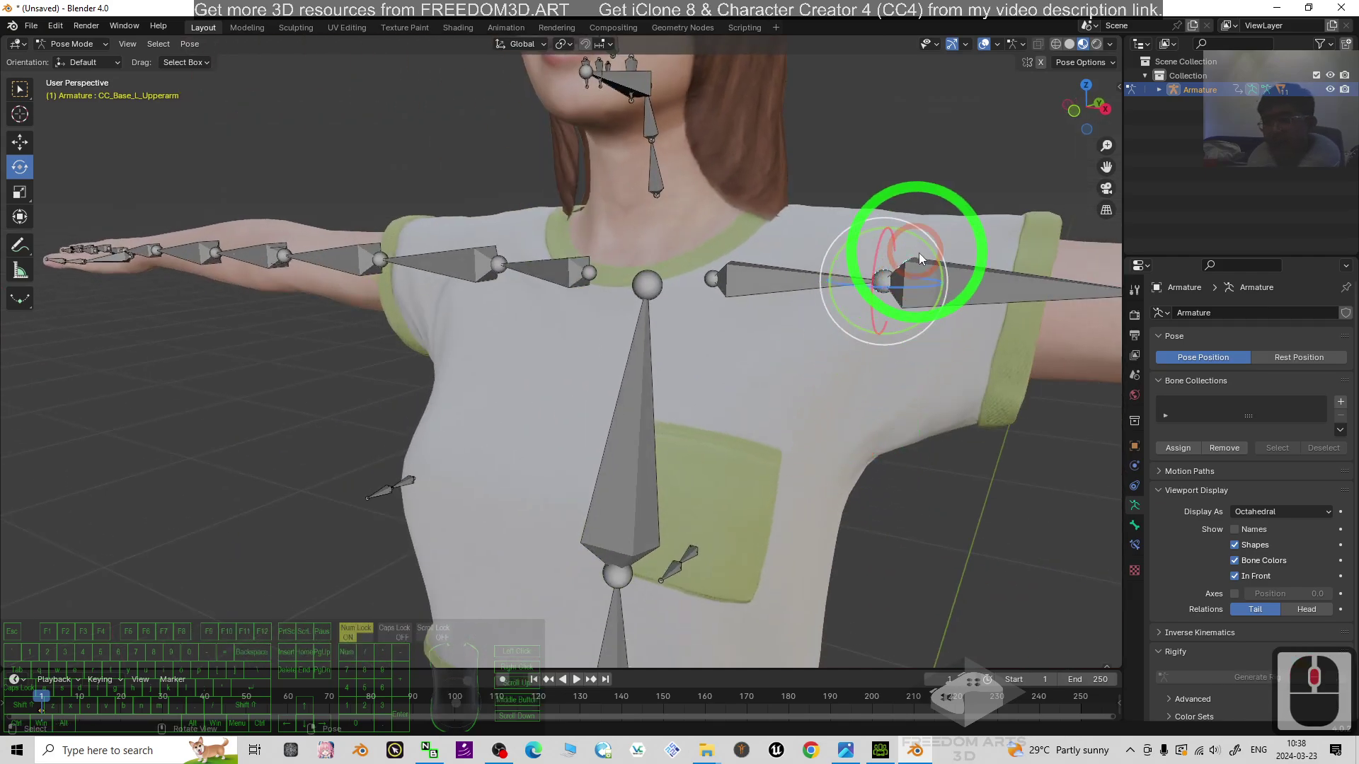
{"action": "scroll", "coordinate": [916, 252], "scroll_direction": "down", "scroll_amount": 4}
{"action": "left_click_drag", "start_coordinate": [678, 292], "coordinate": [705, 348]}
Step: Try rotating the left forearm bones, including CC_Base_L_ForearmTwist01, and undo the arm rotations back to the T-pose
{"action": "left_click", "coordinate": [671, 451]}
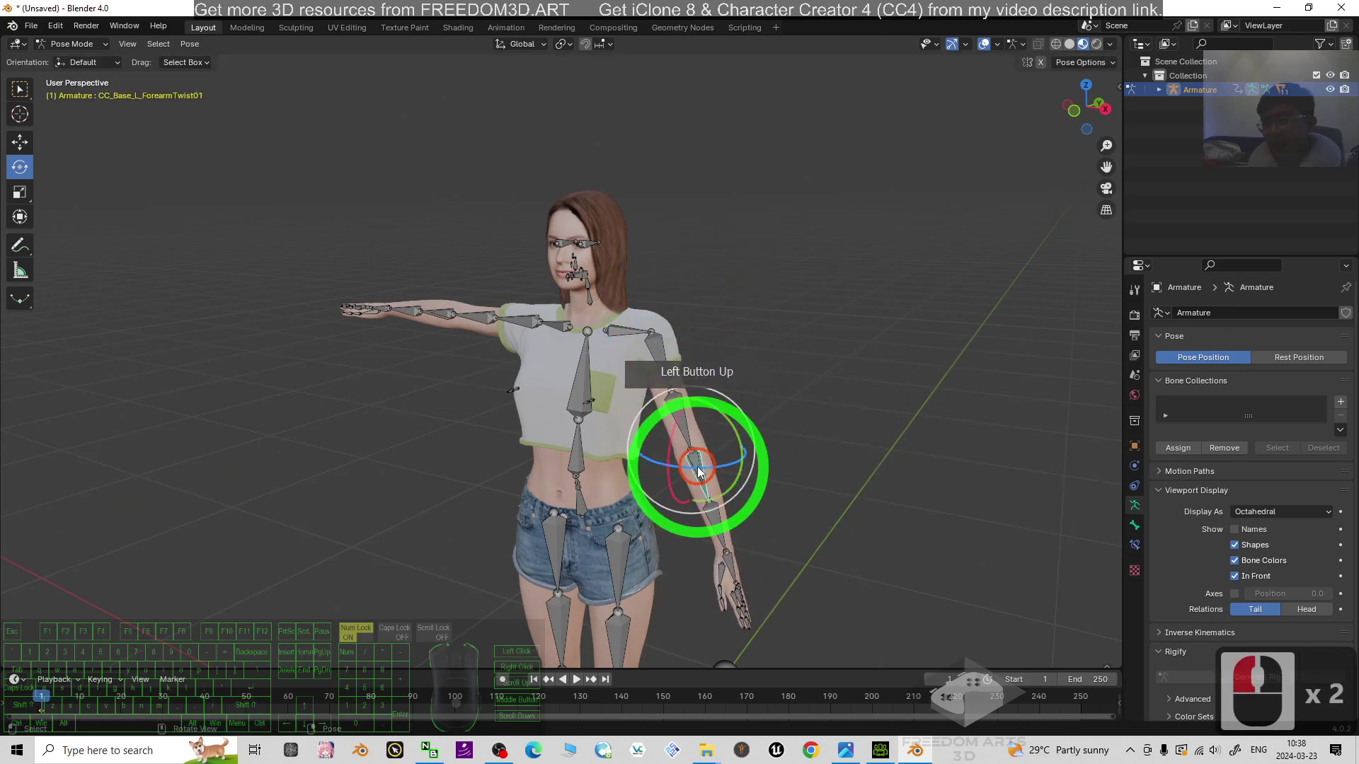
{"action": "left_click_drag", "start_coordinate": [670, 451], "coordinate": [749, 500]}
{"action": "key", "text": "ctrl+z"}
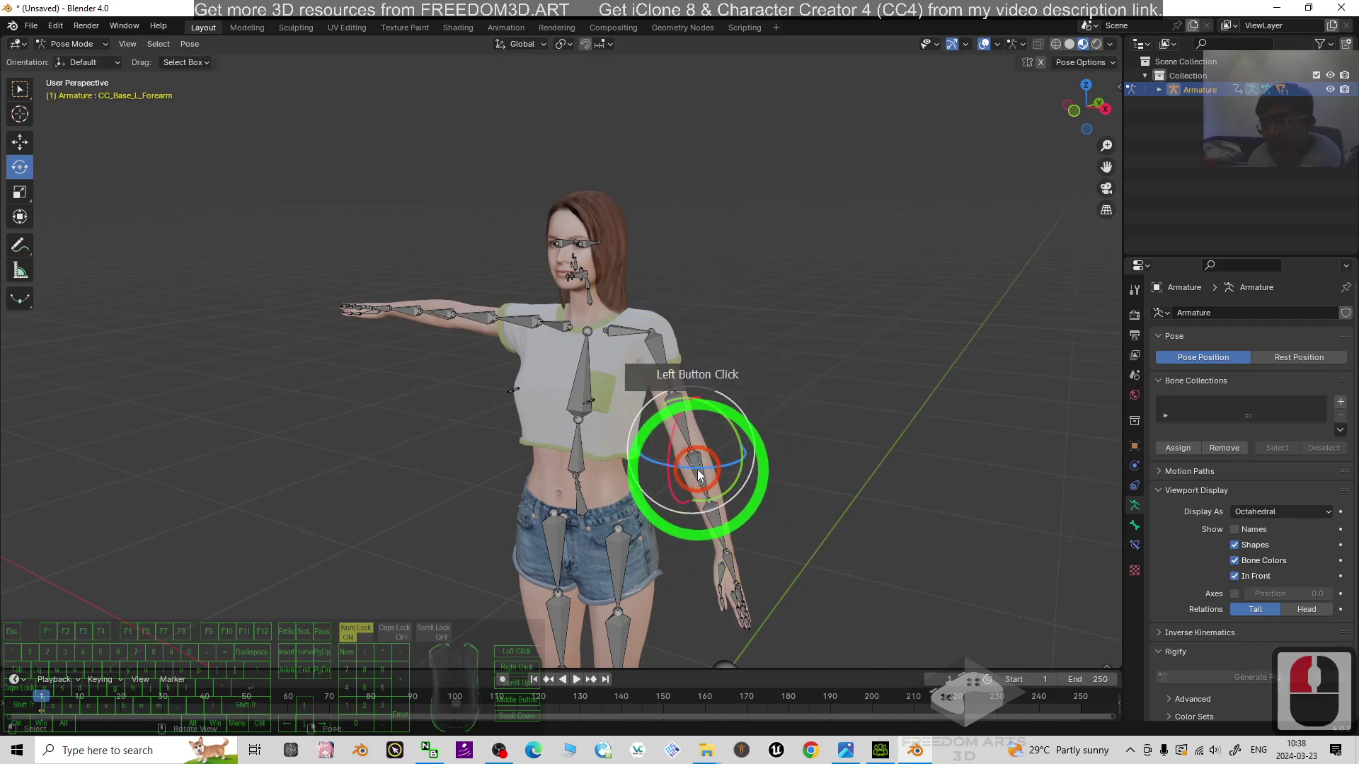
{"action": "left_click", "coordinate": [674, 448]}
{"action": "left_click_drag", "start_coordinate": [674, 448], "coordinate": [901, 427]}
{"action": "middle_click_drag", "start_coordinate": [902, 428], "coordinate": [870, 471]}
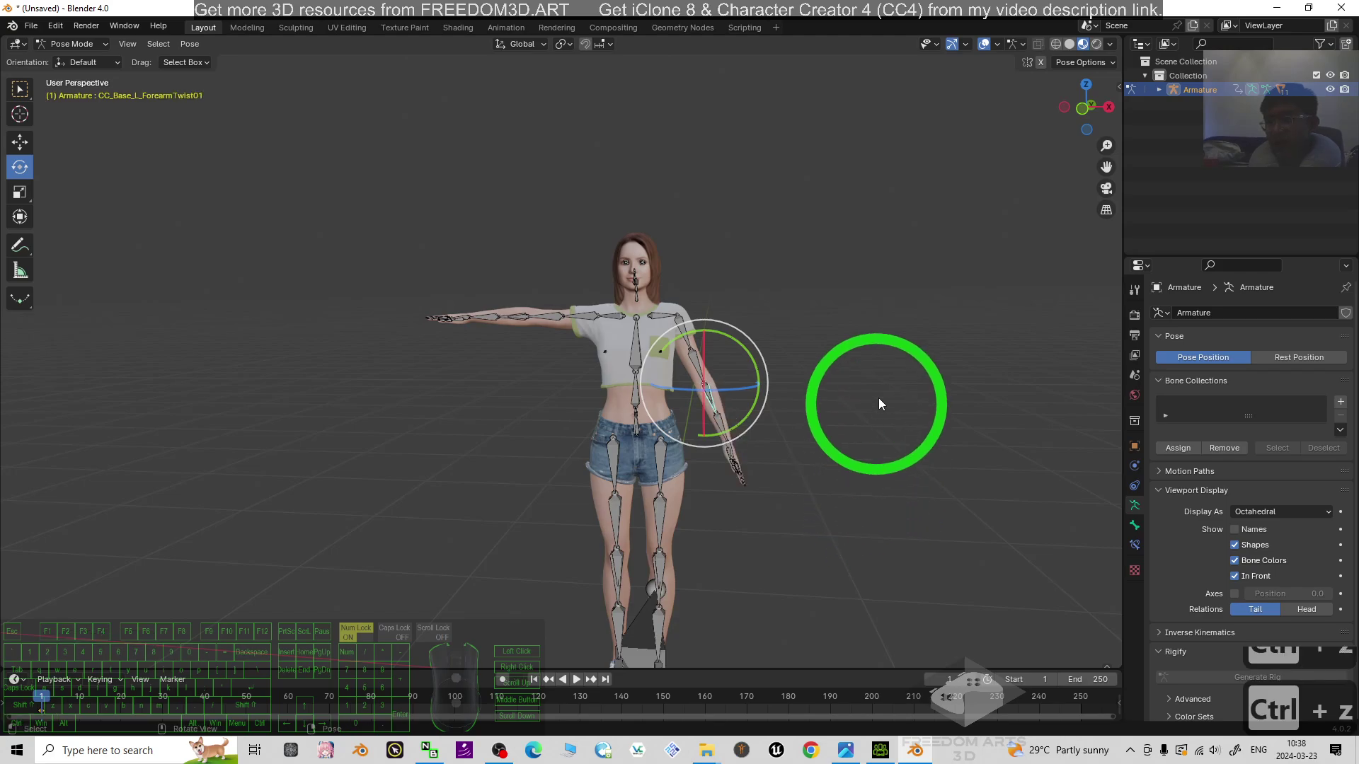
{"action": "key", "text": "ctrl+z"}
{"action": "key", "text": "ctrl+z"}
Step: Select the CC_Base_FacialBone and turn on the display of bone names for the armature
{"action": "scroll", "coordinate": [864, 300], "scroll_direction": "up", "scroll_amount": 4}
{"action": "middle_click_drag", "start_coordinate": [1000, 371], "coordinate": [621, 335]}
{"action": "scroll", "coordinate": [621, 335], "scroll_direction": "up", "scroll_amount": 4}
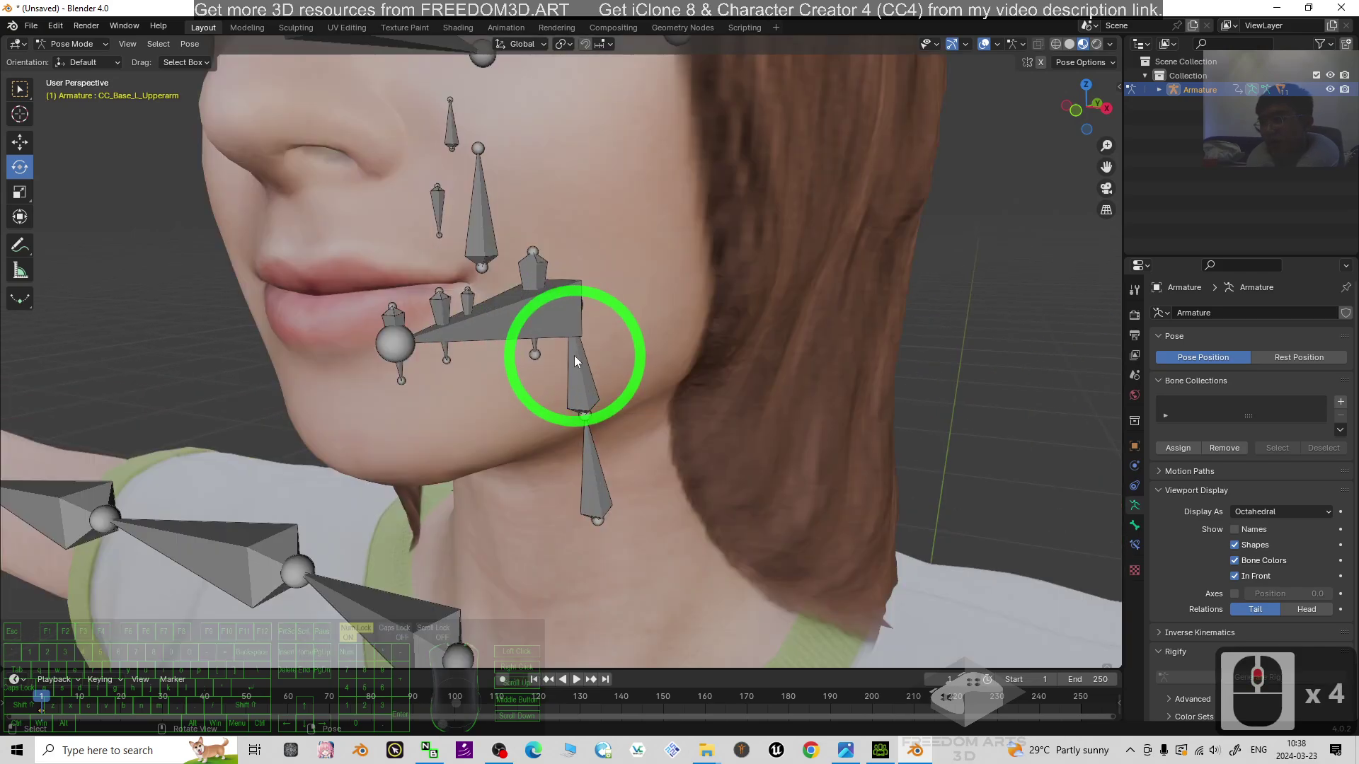
{"action": "left_click", "coordinate": [521, 335]}
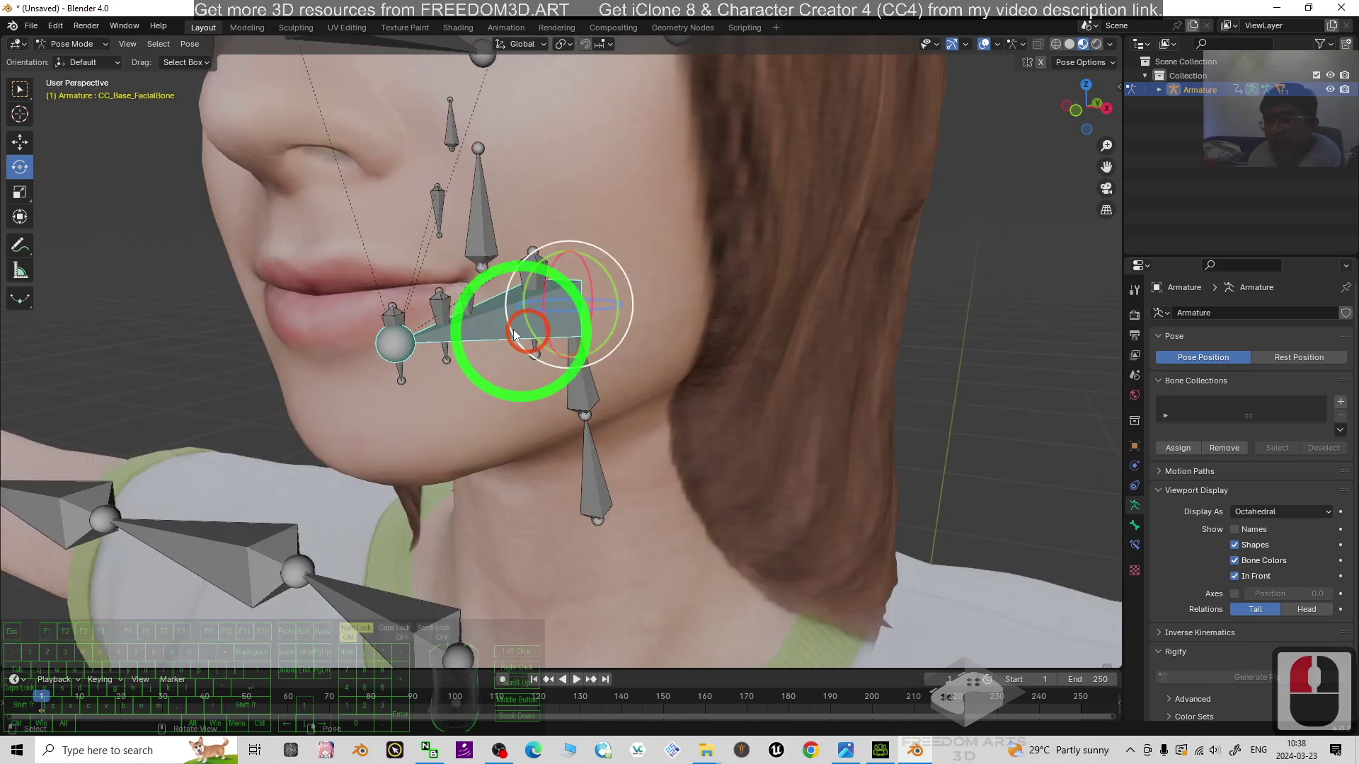
{"action": "left_click", "coordinate": [174, 65]}
{"action": "left_click", "coordinate": [74, 46]}
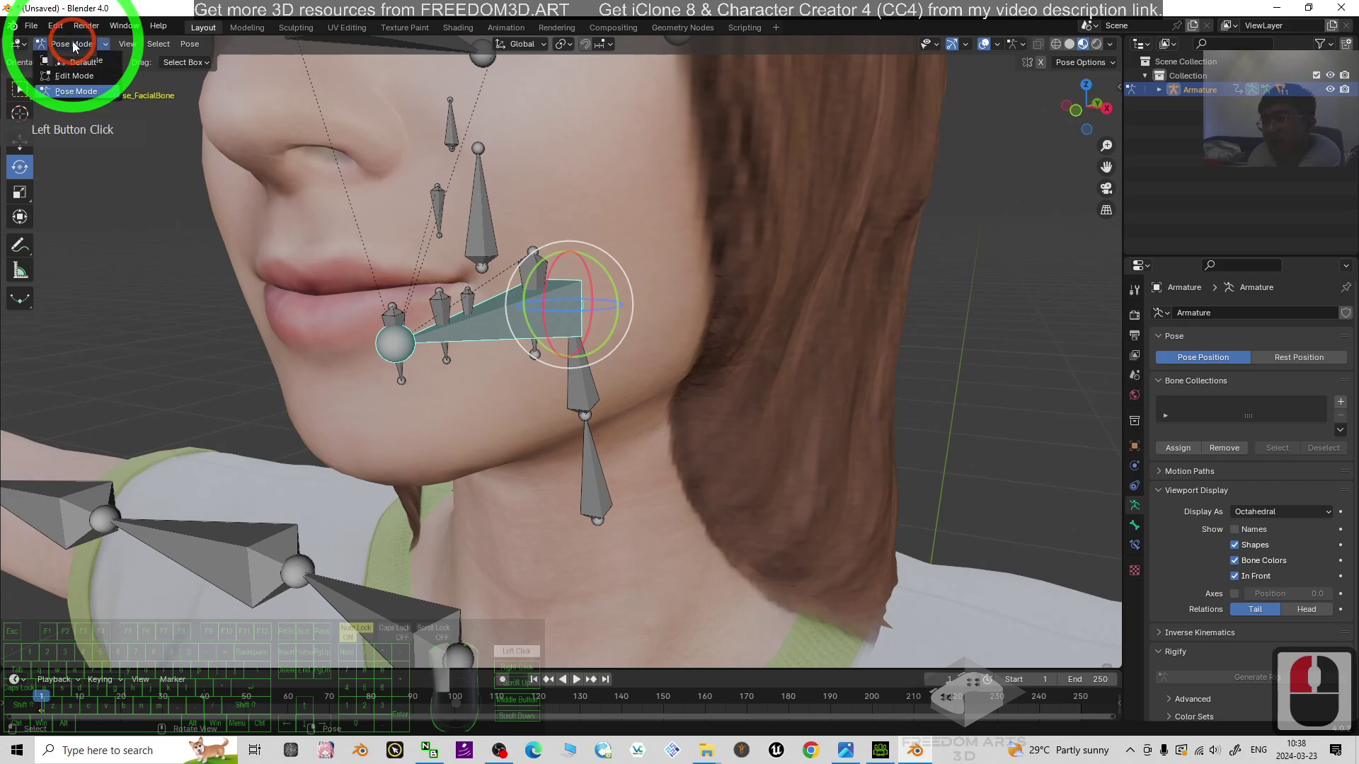
{"action": "left_click", "coordinate": [71, 79]}
{"action": "left_click", "coordinate": [1240, 533]}
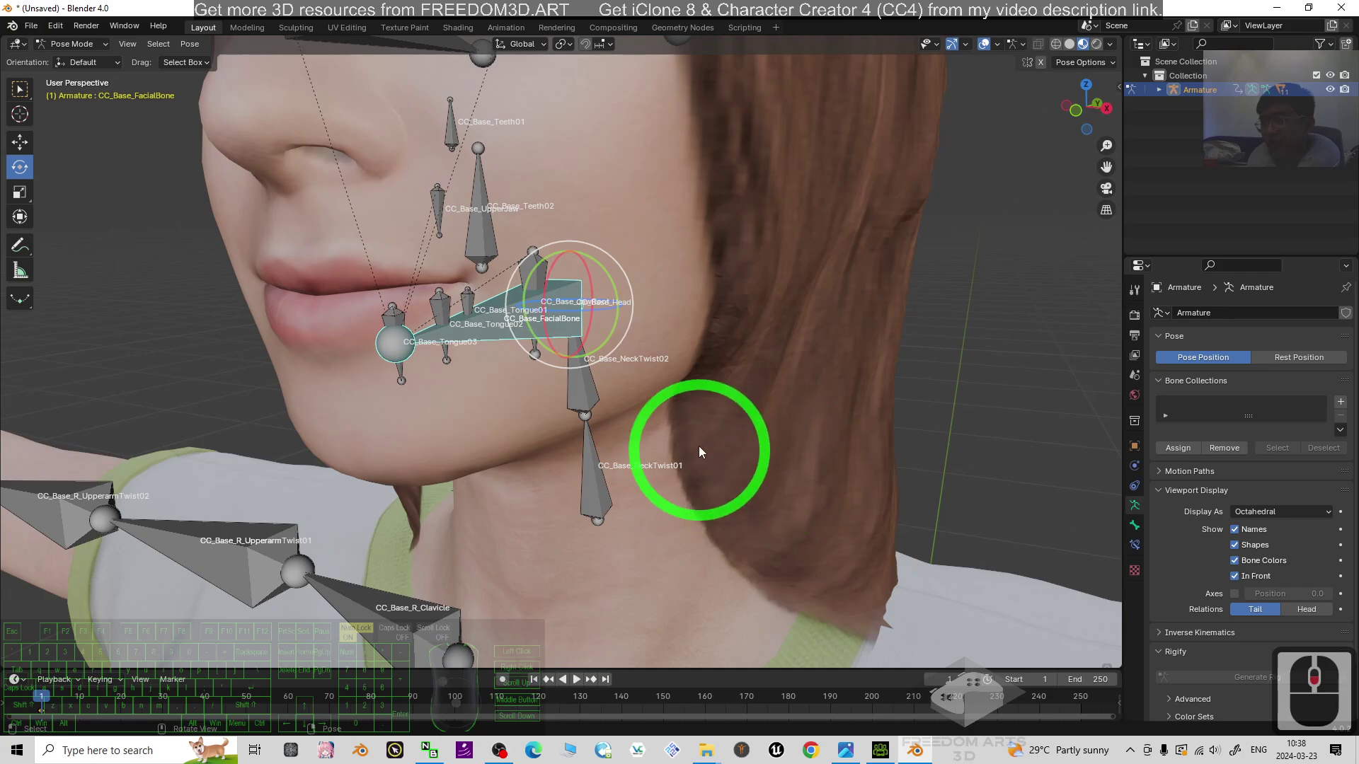
Step: Test the jaw by rotating the CC_Base_JawRoot bone to open the mouth, and undo the rotation
{"action": "left_click", "coordinate": [899, 356]}
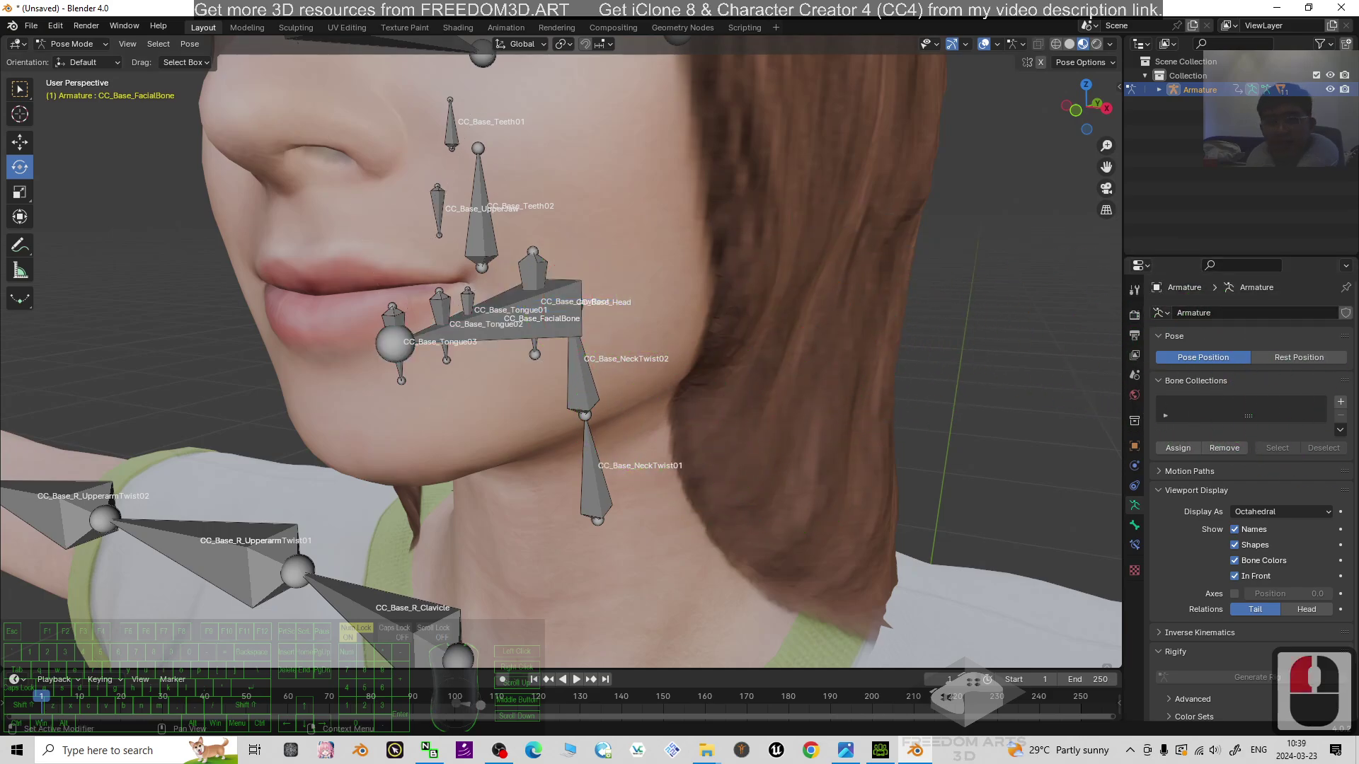
{"action": "left_click", "coordinate": [390, 389]}
{"action": "key", "text": "KP_Decimal"}
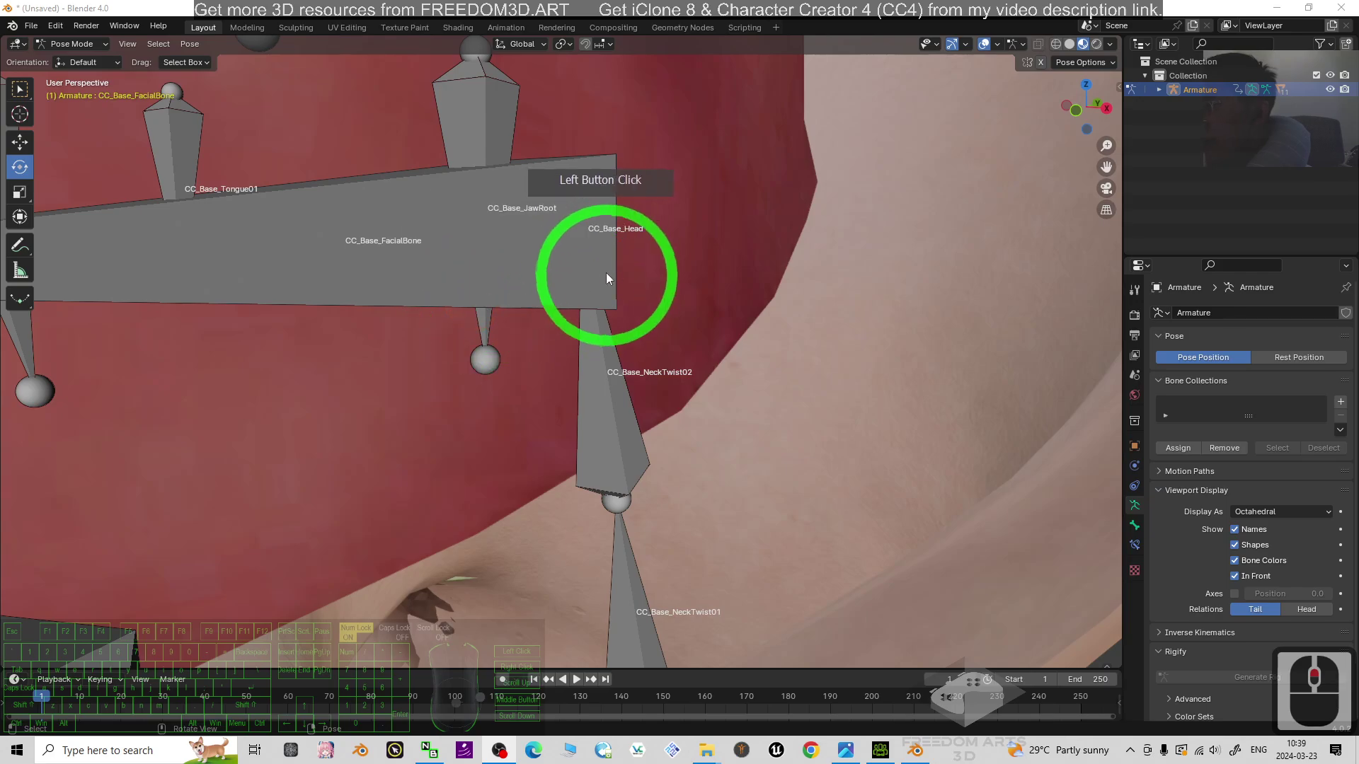
{"action": "left_click", "coordinate": [501, 148]}
{"action": "scroll", "coordinate": [501, 150], "scroll_direction": "down", "scroll_amount": 5}
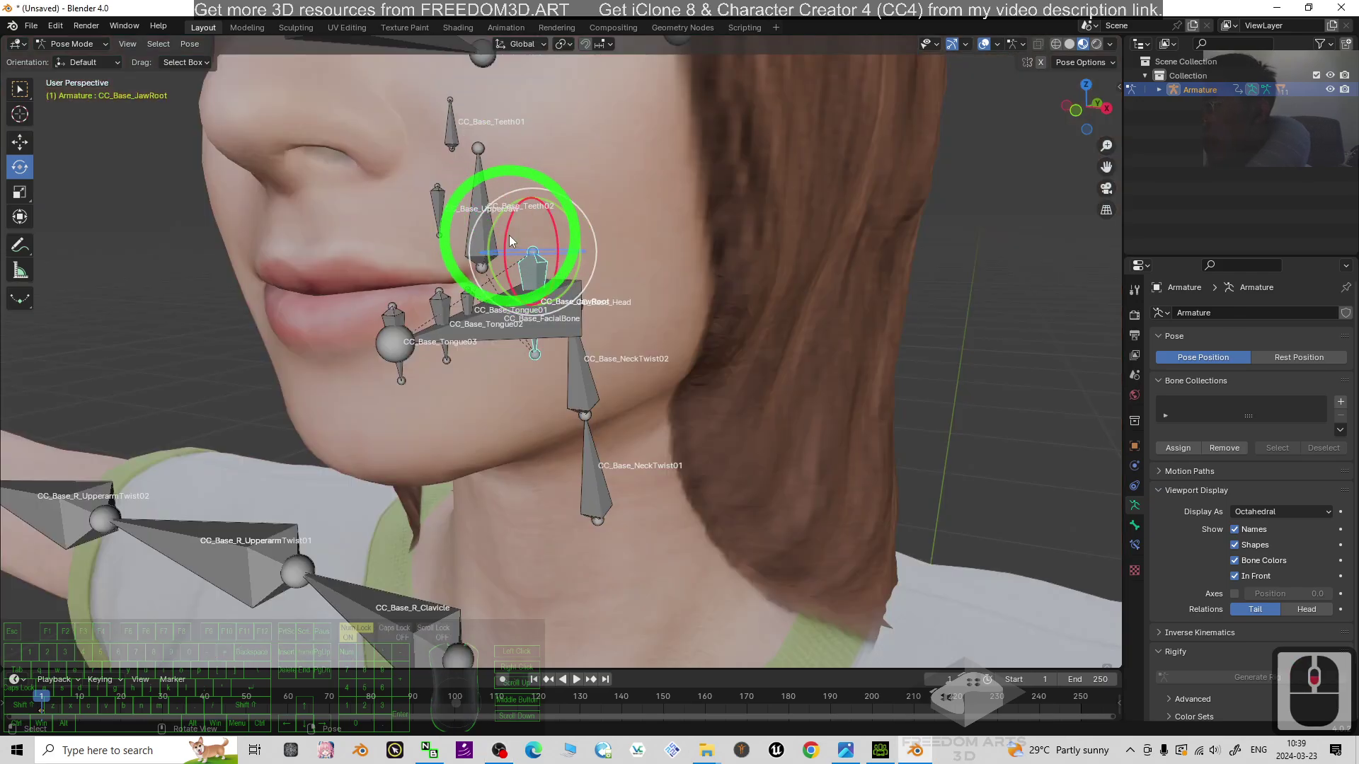
{"action": "left_click_drag", "start_coordinate": [506, 239], "coordinate": [485, 243]}
{"action": "scroll", "coordinate": [559, 306], "scroll_direction": "down", "scroll_amount": 2}
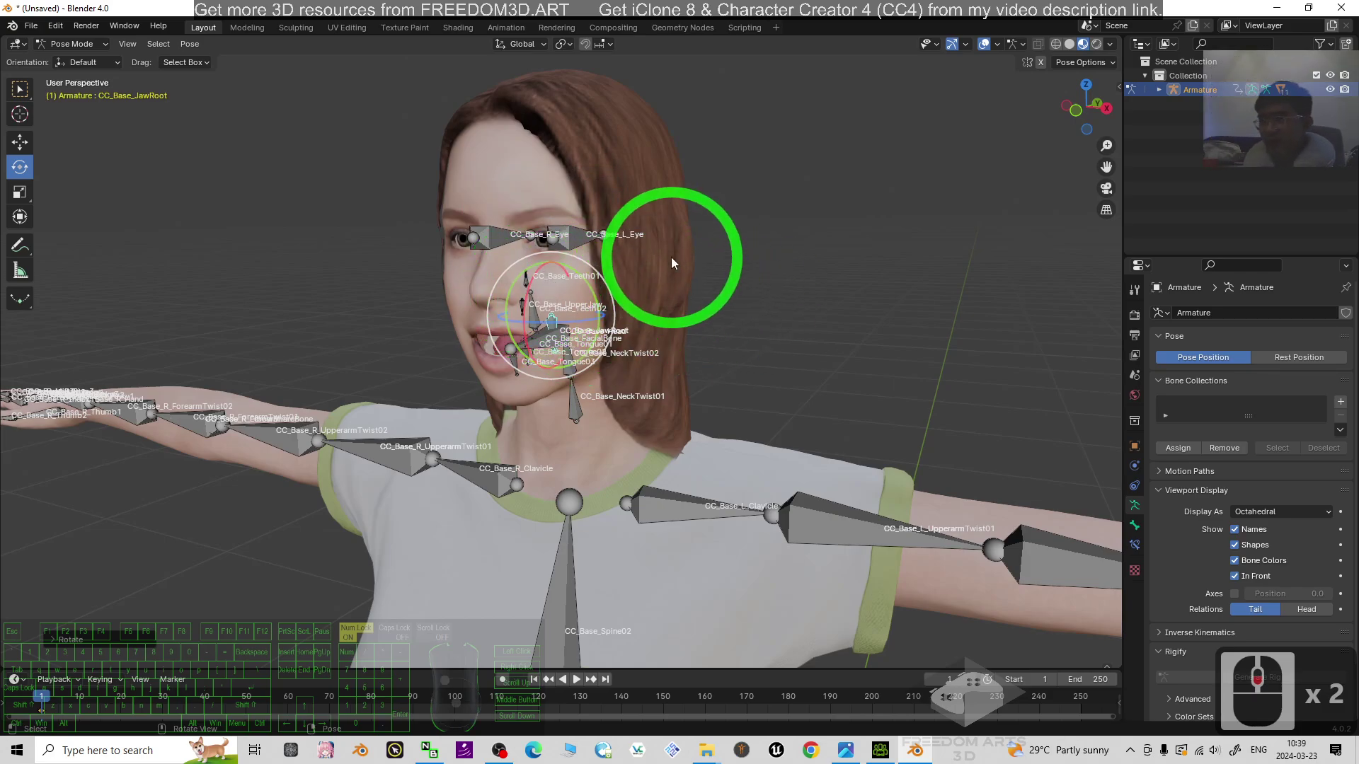
{"action": "scroll", "coordinate": [671, 257], "scroll_direction": "up", "scroll_amount": 2}
{"action": "key", "text": "ctrl+z"}
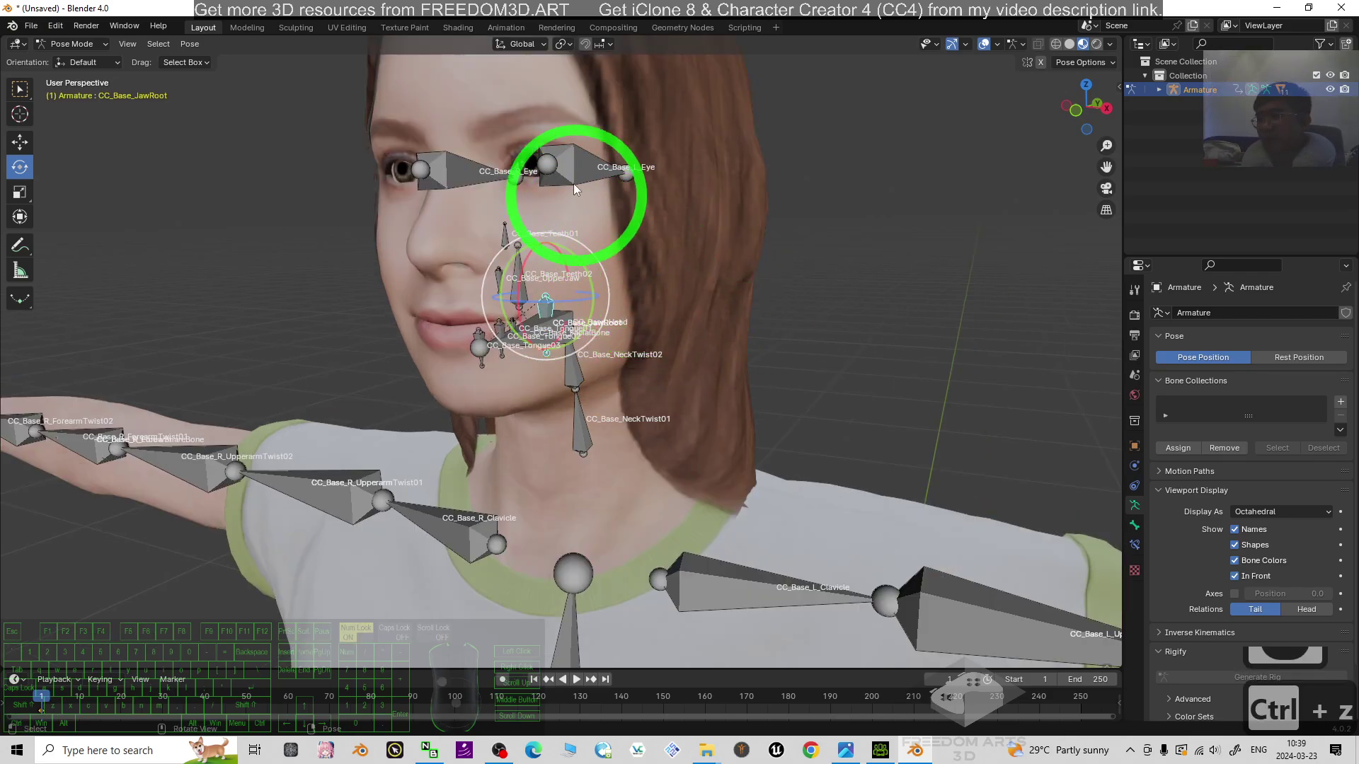
Step: Try rotating the CC_Base_L_Eye bone and undo the rotation
{"action": "left_click", "coordinate": [576, 167]}
{"action": "left_click_drag", "start_coordinate": [559, 167], "coordinate": [495, 212]}
{"action": "key", "text": "ctrl+z"}
Step: Display the armature bones as Stick and test the left eye's movement by rotating its bone
{"action": "left_click", "coordinate": [1274, 512]}
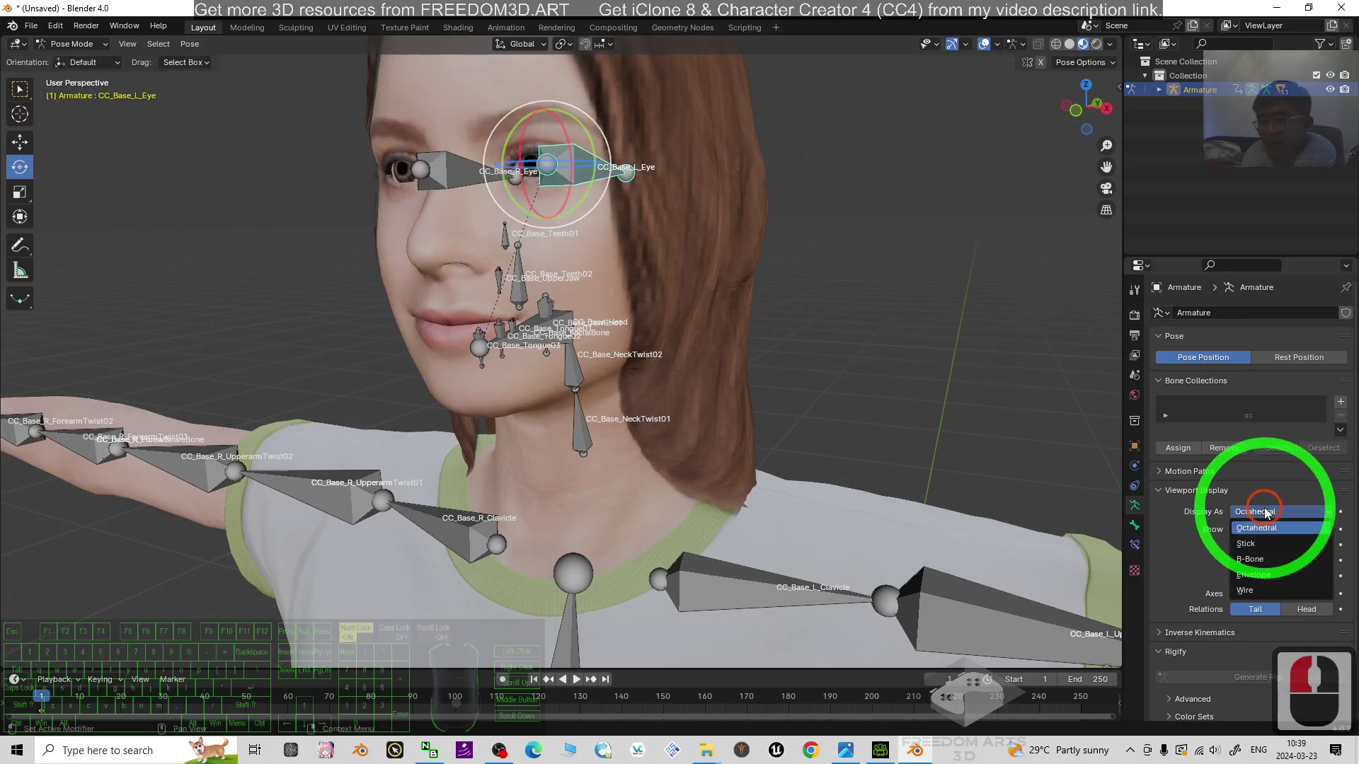
{"action": "left_click", "coordinate": [1266, 528]}
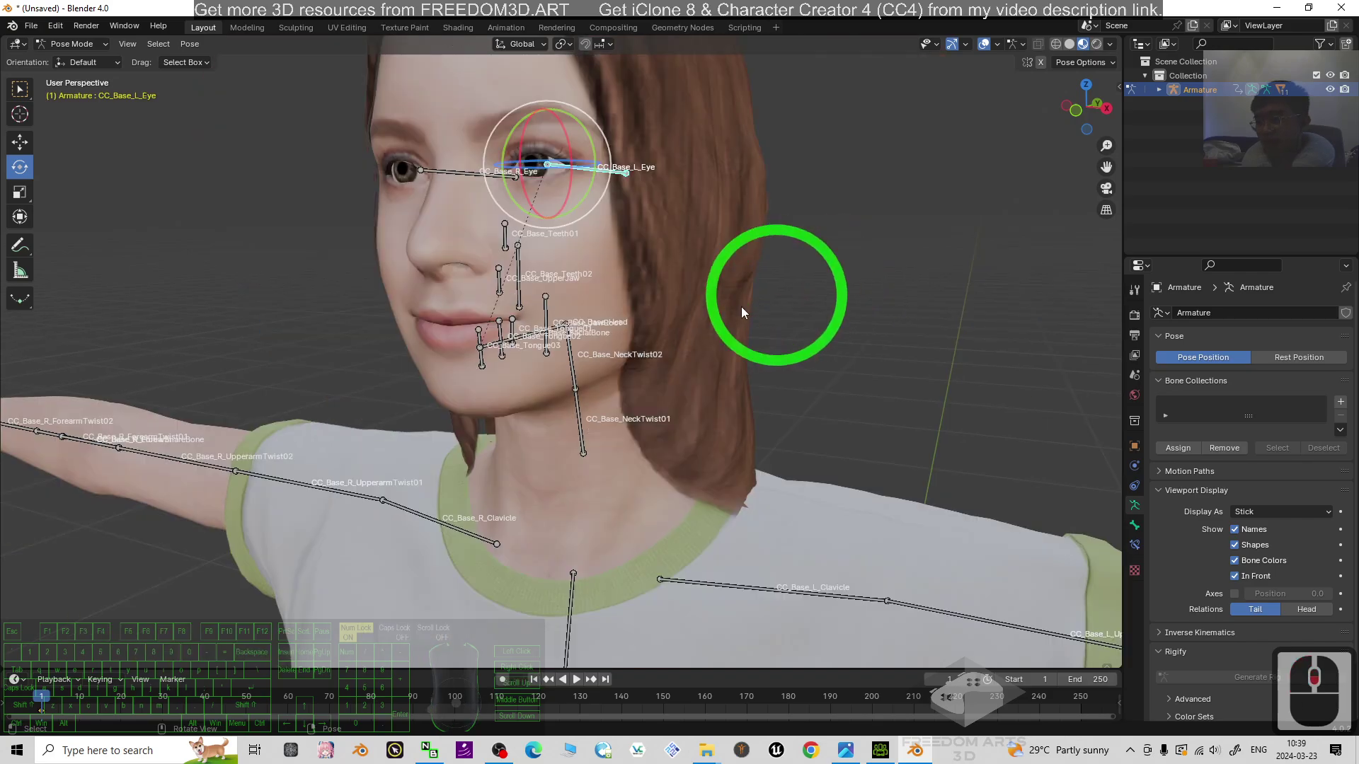
{"action": "middle_click_drag", "start_coordinate": [741, 307], "coordinate": [584, 396]}
{"action": "left_click_drag", "start_coordinate": [584, 396], "coordinate": [721, 449]}
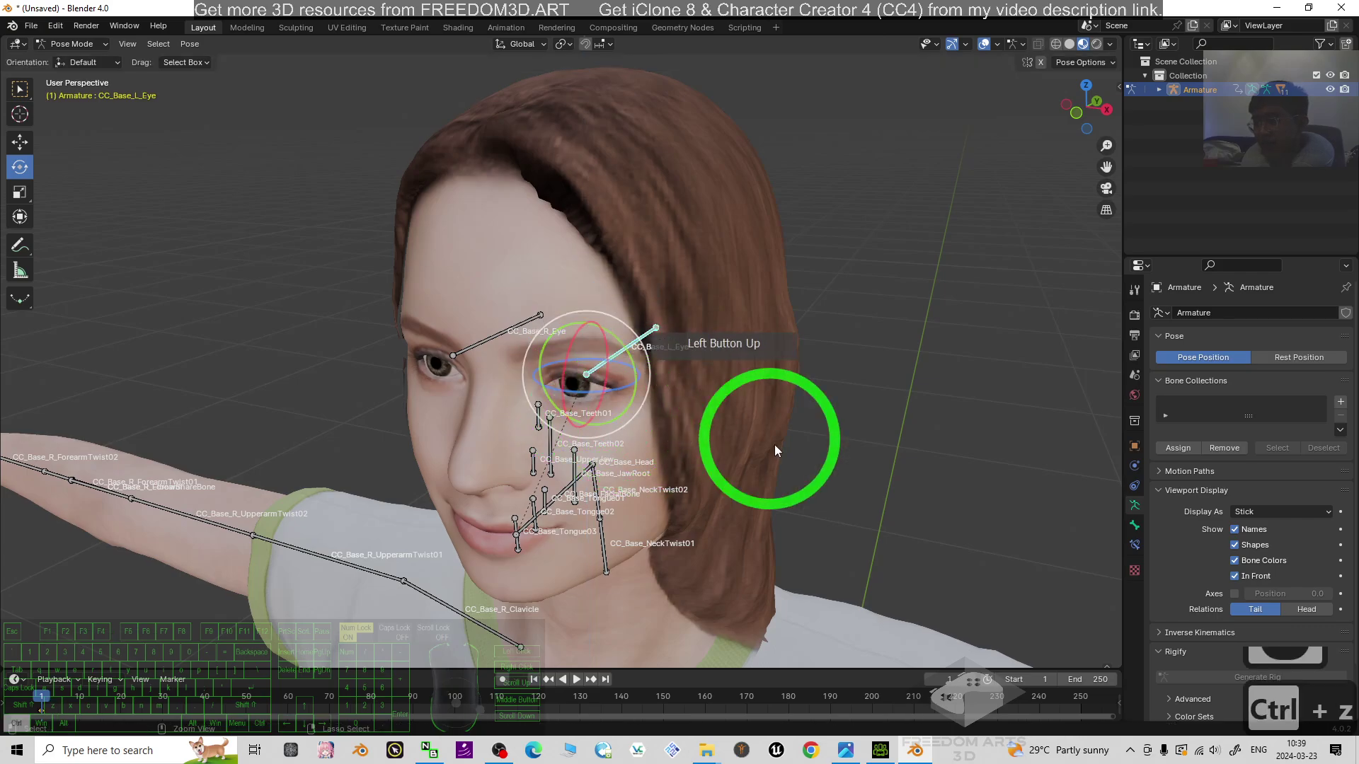
Step: Switch the armature from Pose Mode to Object Mode and select the CC_Base_Body mesh
{"action": "scroll", "coordinate": [886, 521], "scroll_direction": "down", "scroll_amount": 5}
{"action": "middle_click_drag", "start_coordinate": [886, 520], "coordinate": [934, 379]}
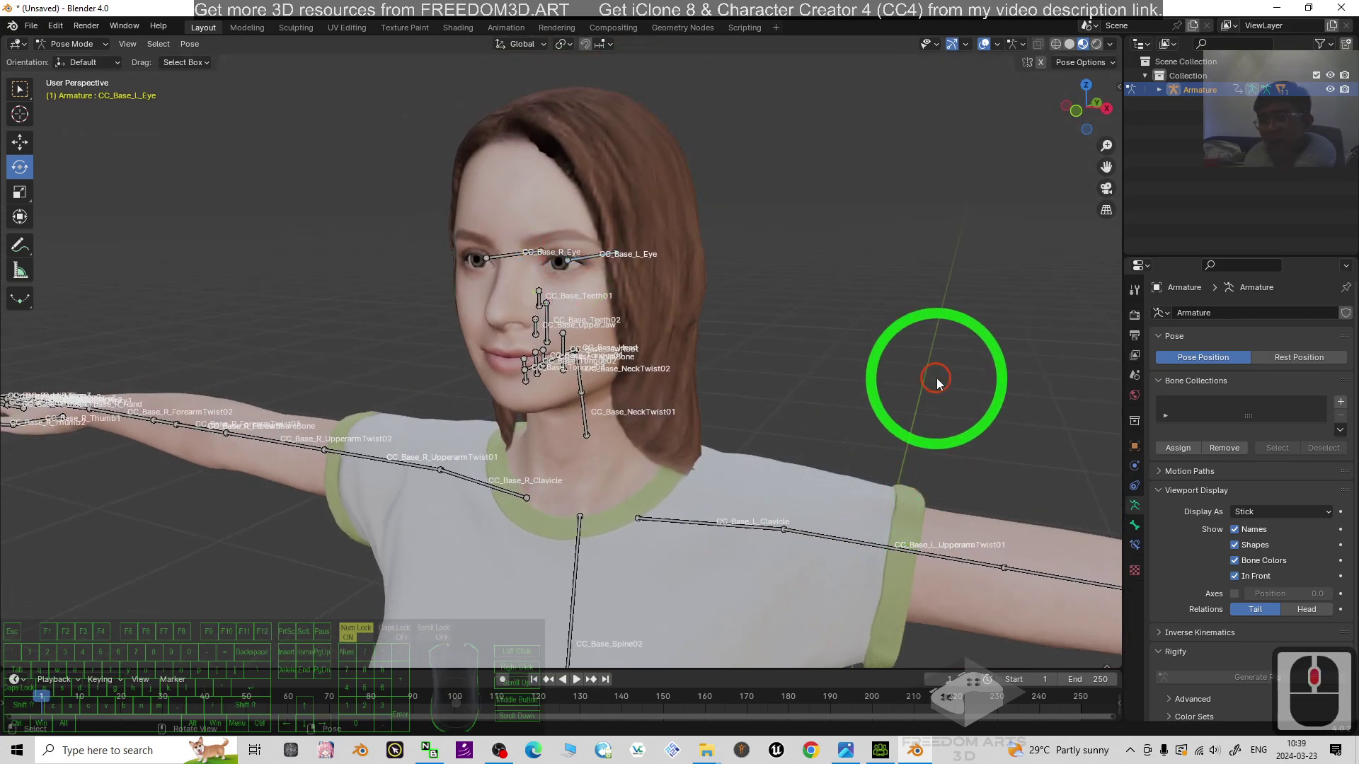
{"action": "left_click", "coordinate": [455, 189]}
{"action": "left_click", "coordinate": [78, 45]}
{"action": "left_click", "coordinate": [66, 63]}
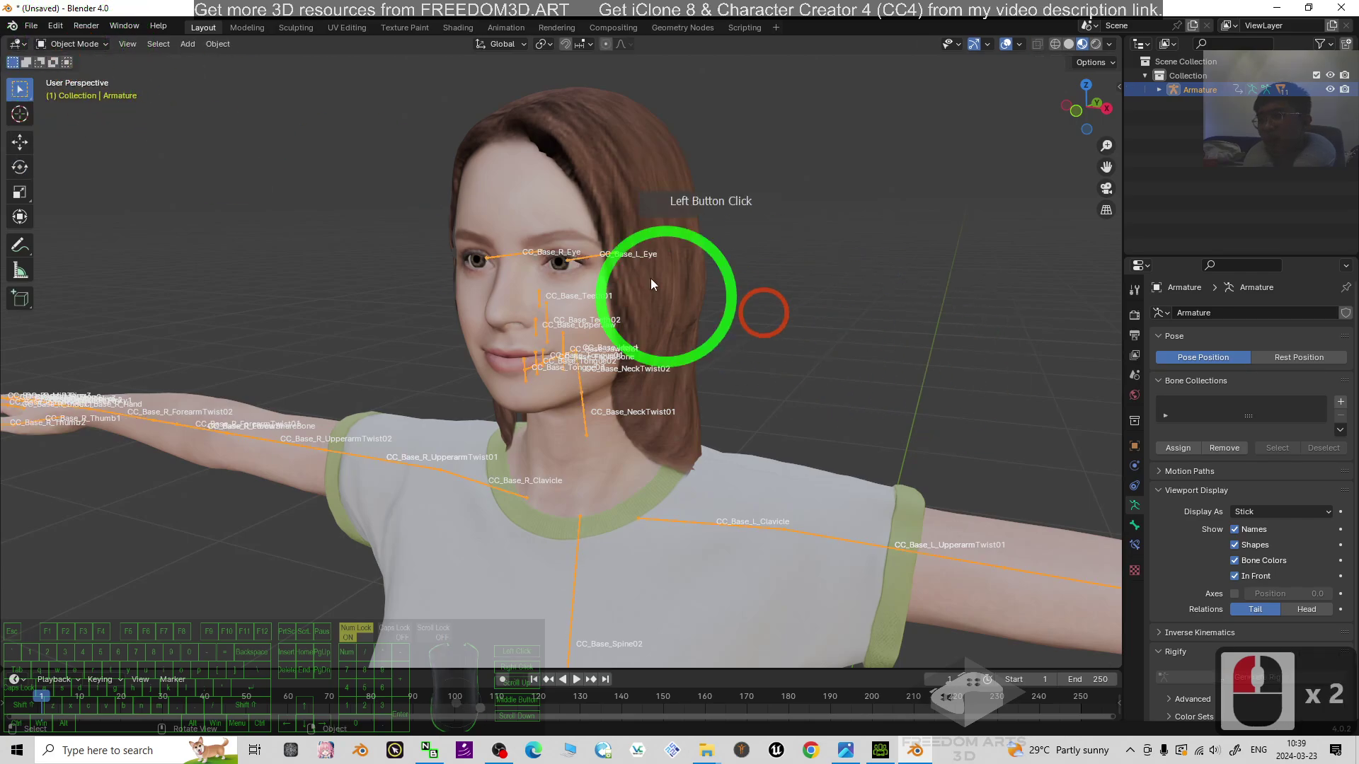
{"action": "left_click", "coordinate": [566, 263]}
Step: Browse the body mesh's shape keys and try out the Eye_Blink_R value on the face
{"action": "scroll", "coordinate": [1171, 523], "scroll_direction": "down", "scroll_amount": 1}
{"action": "scroll", "coordinate": [1217, 506], "scroll_direction": "down", "scroll_amount": 13}
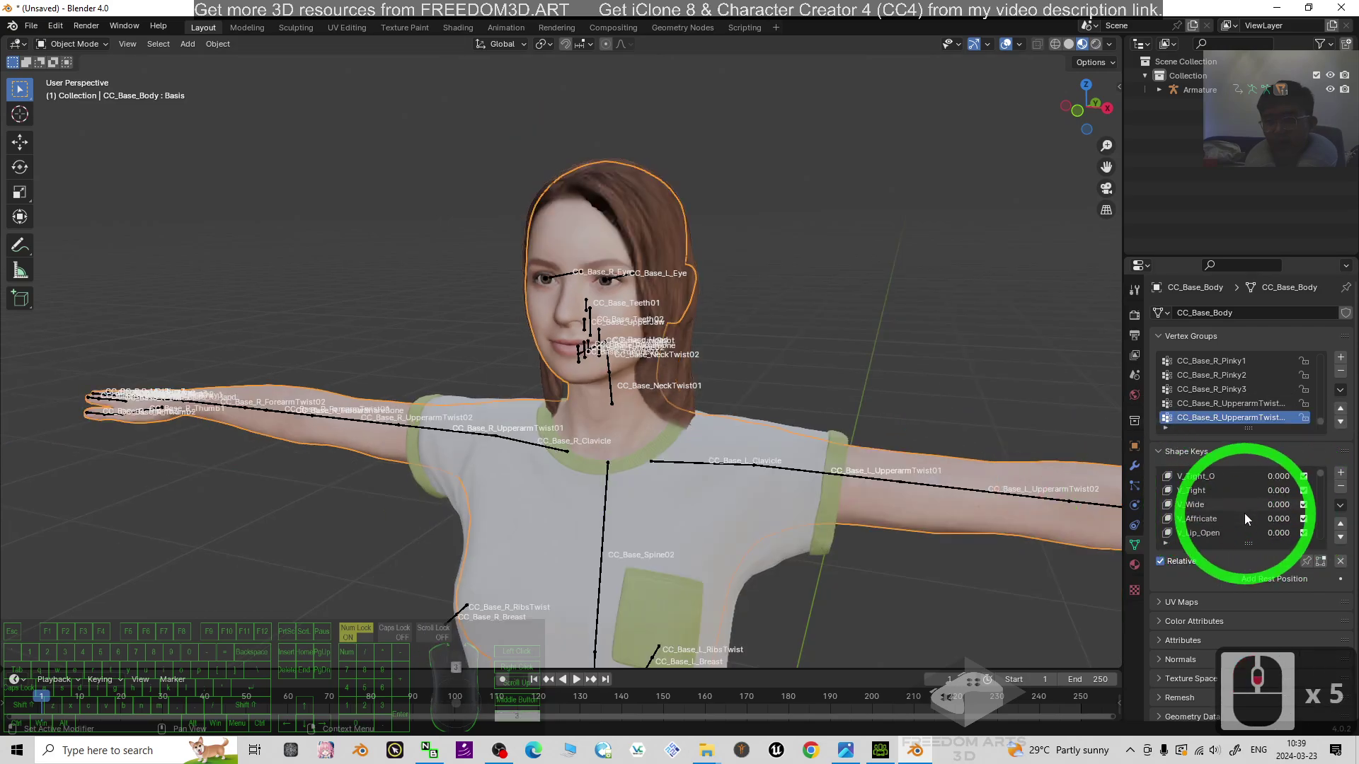
{"action": "scroll", "coordinate": [759, 364], "scroll_direction": "up", "scroll_amount": 2}
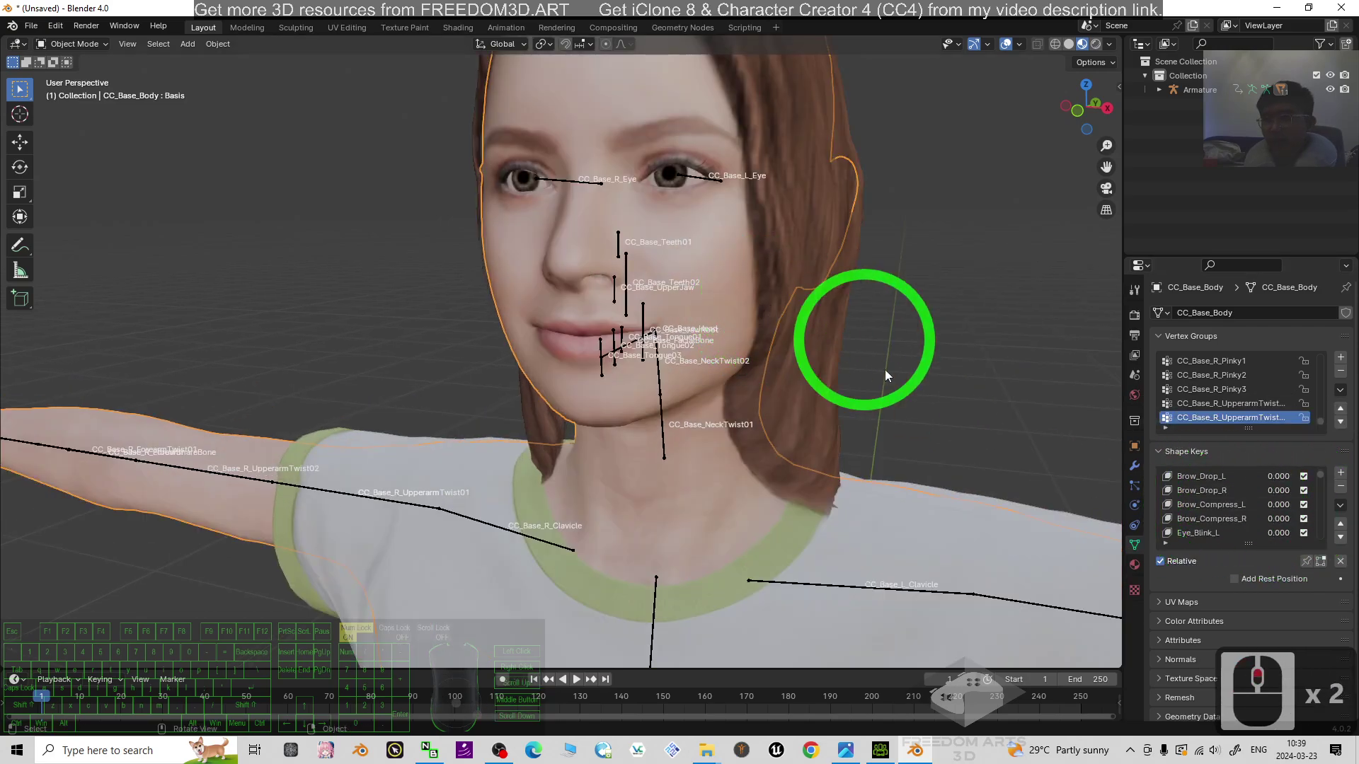
{"action": "scroll", "coordinate": [1248, 521], "scroll_direction": "down", "scroll_amount": 2}
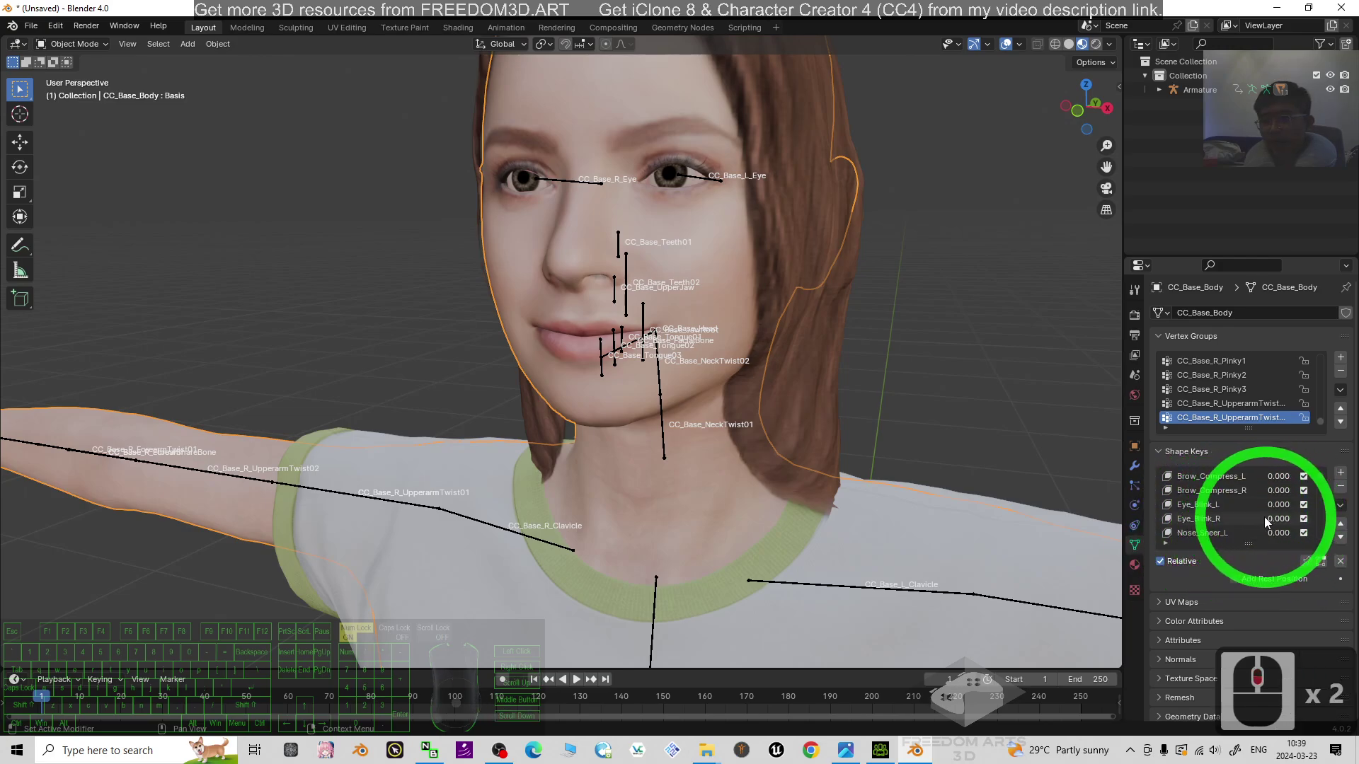
{"action": "scroll", "coordinate": [1252, 510], "scroll_direction": "down", "scroll_amount": 1}
{"action": "left_click_drag", "start_coordinate": [1278, 504], "coordinate": [157, 501]}
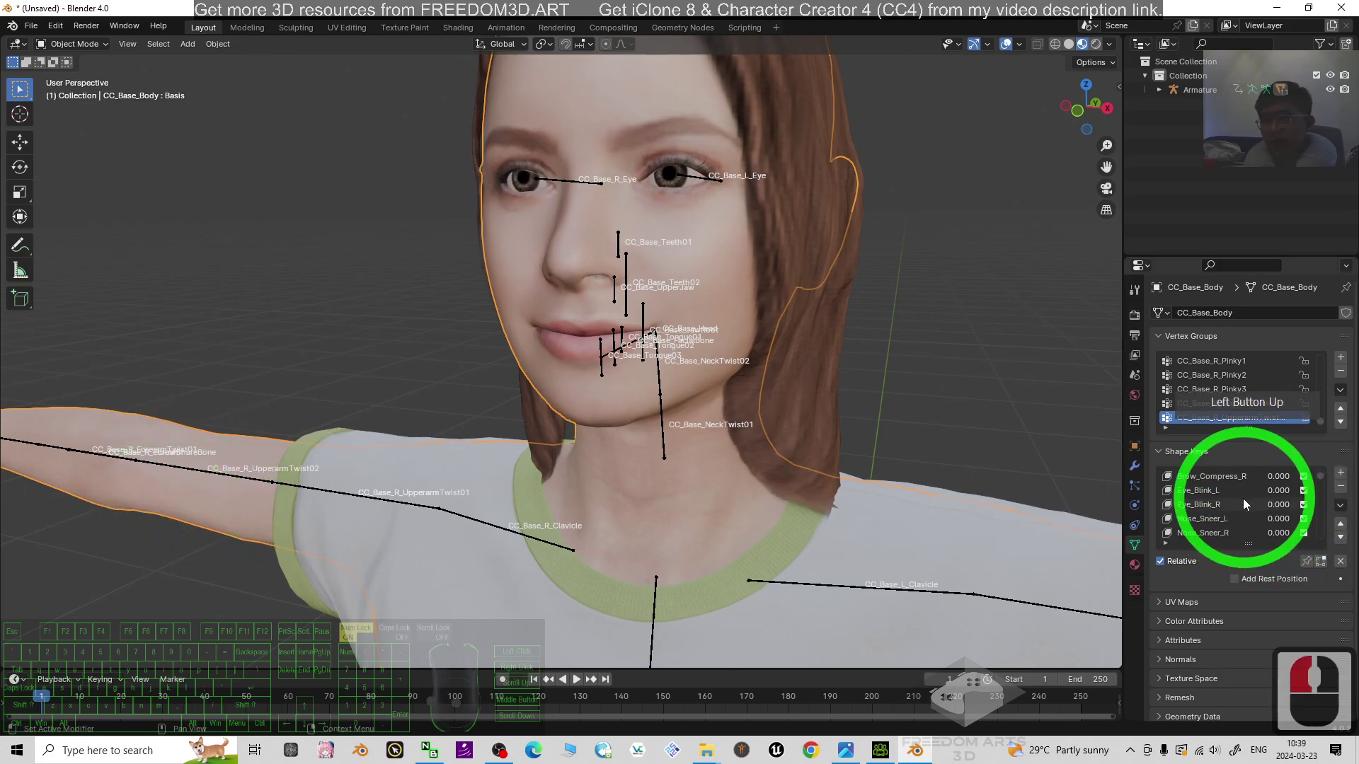
Step: Look through the nose shape keys of the body mesh and view the whole avatar
{"action": "scroll", "coordinate": [1245, 510], "scroll_direction": "down", "scroll_amount": 6}
{"action": "mouse_move", "coordinate": [1268, 520]}
{"action": "left_mouse_down"}
{"action": "mouse_move", "coordinate": [218, 522]}
{"action": "mouse_move", "coordinate": [1266, 479]}
{"action": "left_mouse_up"}
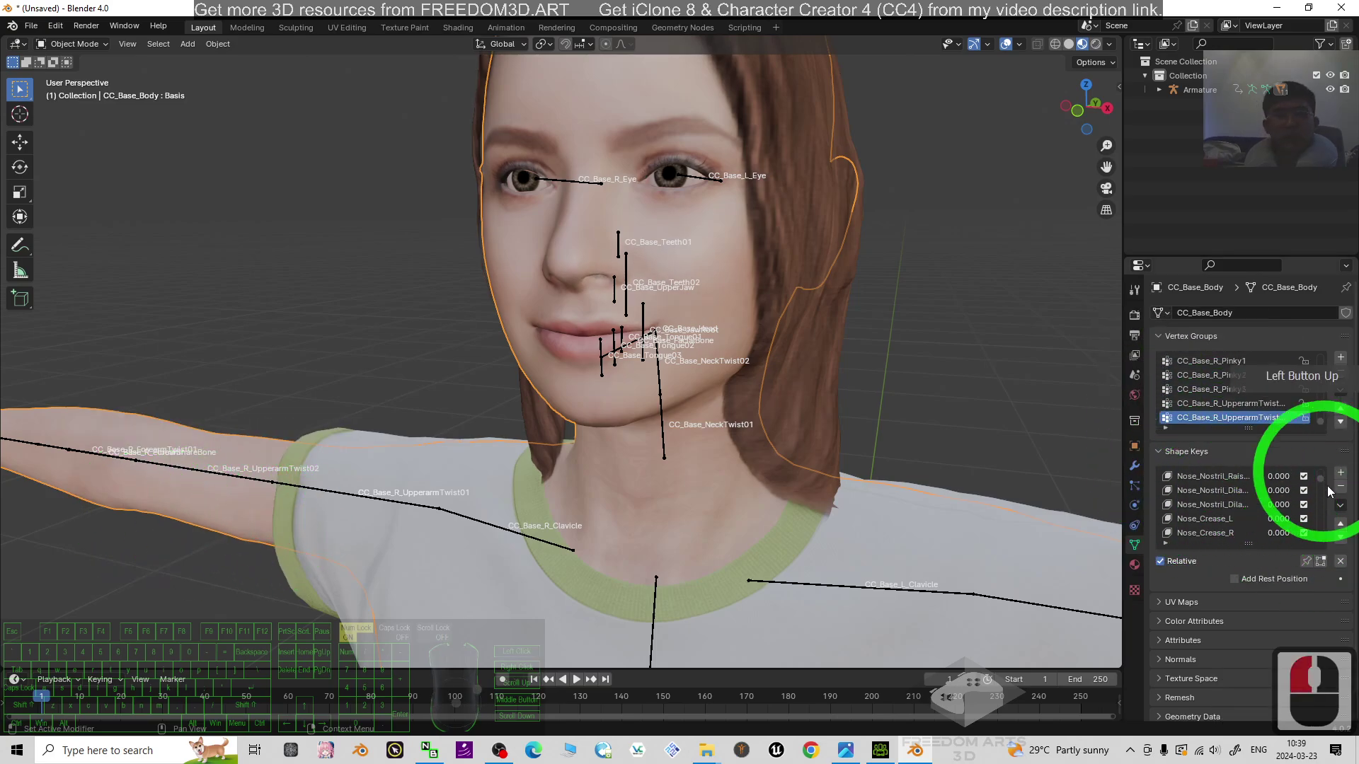
{"action": "scroll", "coordinate": [738, 344], "scroll_direction": "up", "scroll_amount": 2}
{"action": "scroll", "coordinate": [749, 428], "scroll_direction": "down", "scroll_amount": 6}
{"action": "middle_click_drag", "start_coordinate": [749, 428], "coordinate": [1235, 569]}
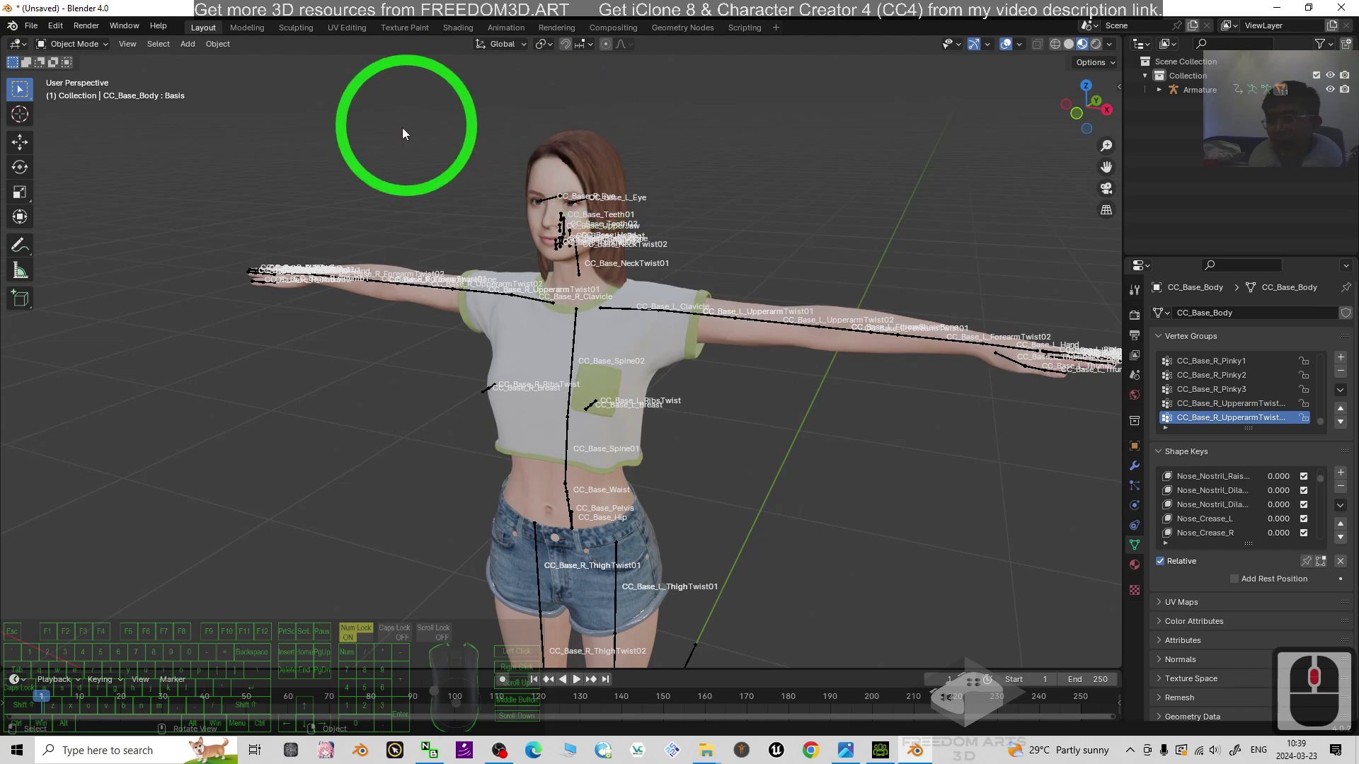
Step: Turn off the armature's bone names and display its bones as Octahedral
{"action": "left_click", "coordinate": [634, 312]}
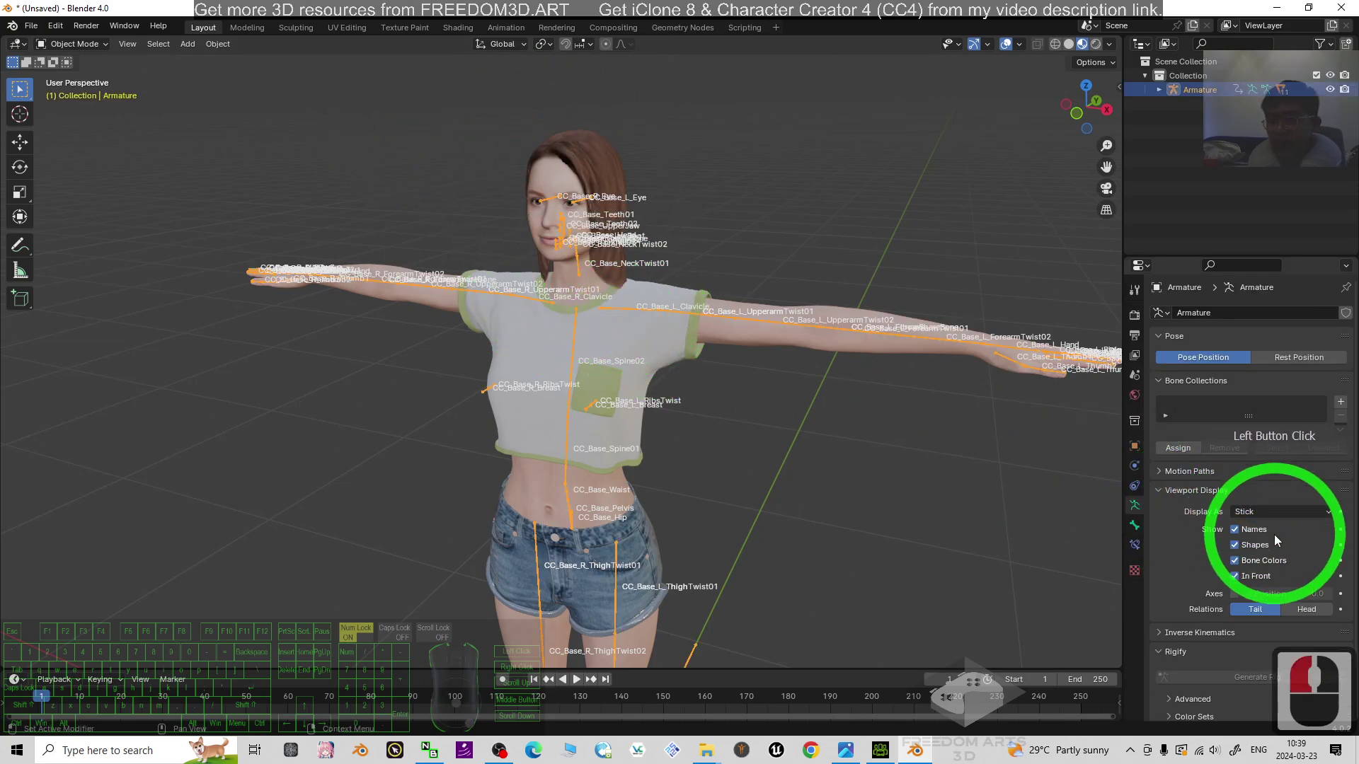
{"action": "left_click", "coordinate": [1235, 529]}
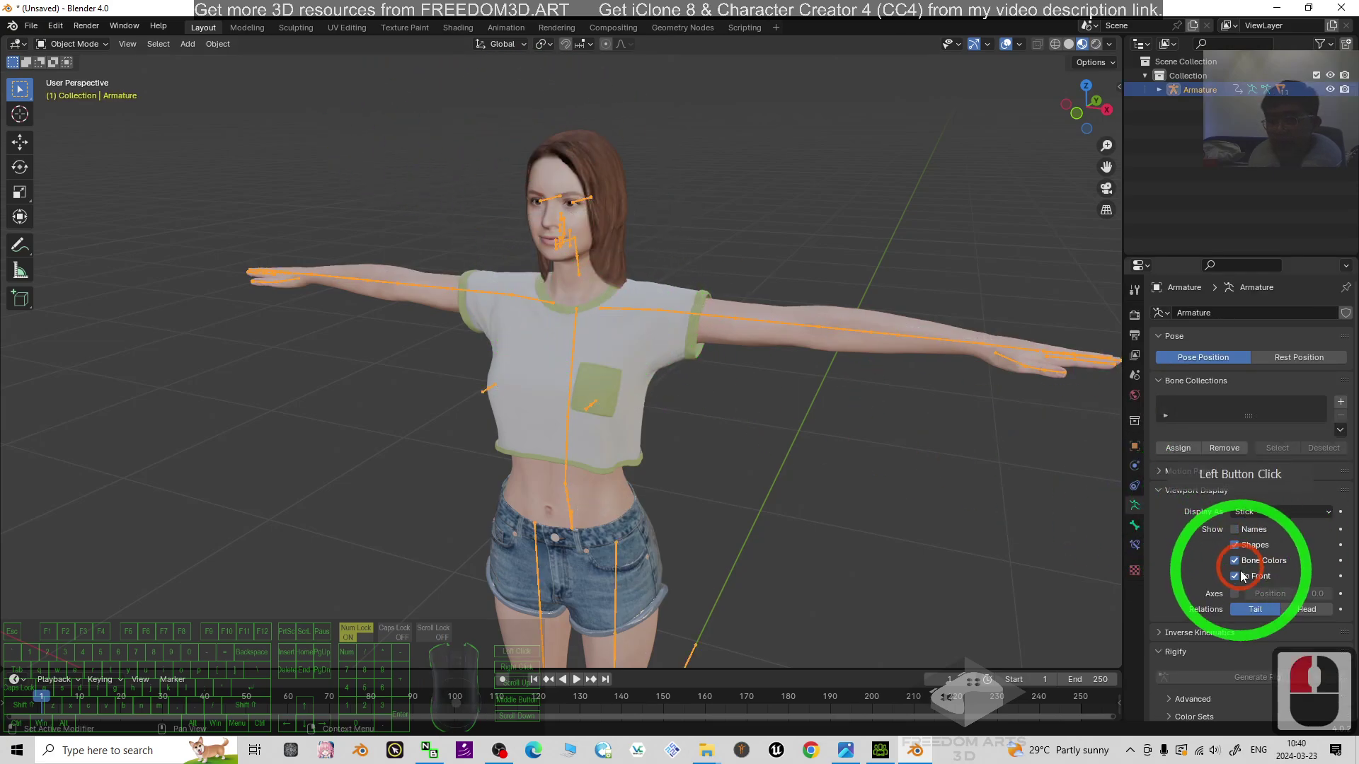
{"action": "left_click", "coordinate": [1247, 511]}
{"action": "left_click", "coordinate": [1250, 529]}
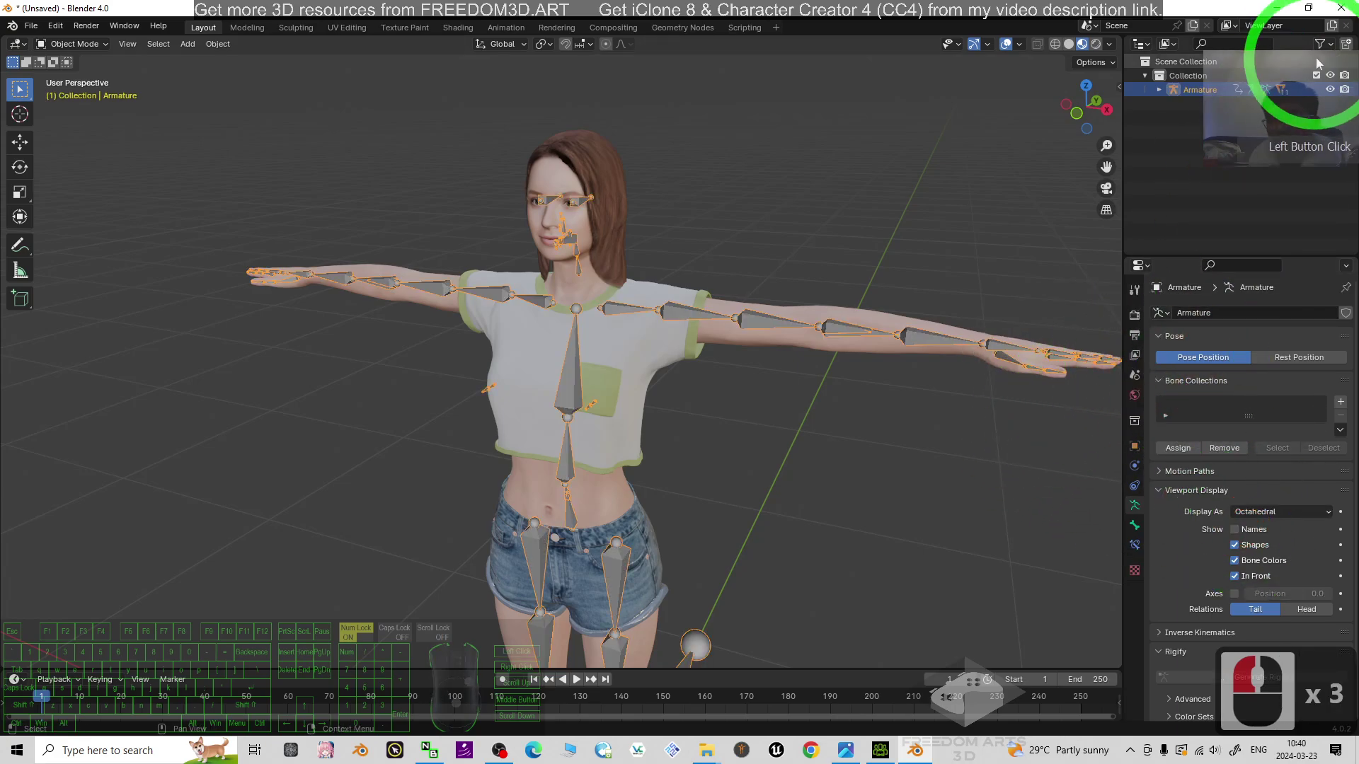
Step: Toggle the armature's visibility off and on, and turn off its In Front display
{"action": "left_click", "coordinate": [1330, 89]}
{"action": "left_click", "coordinate": [1331, 89]}
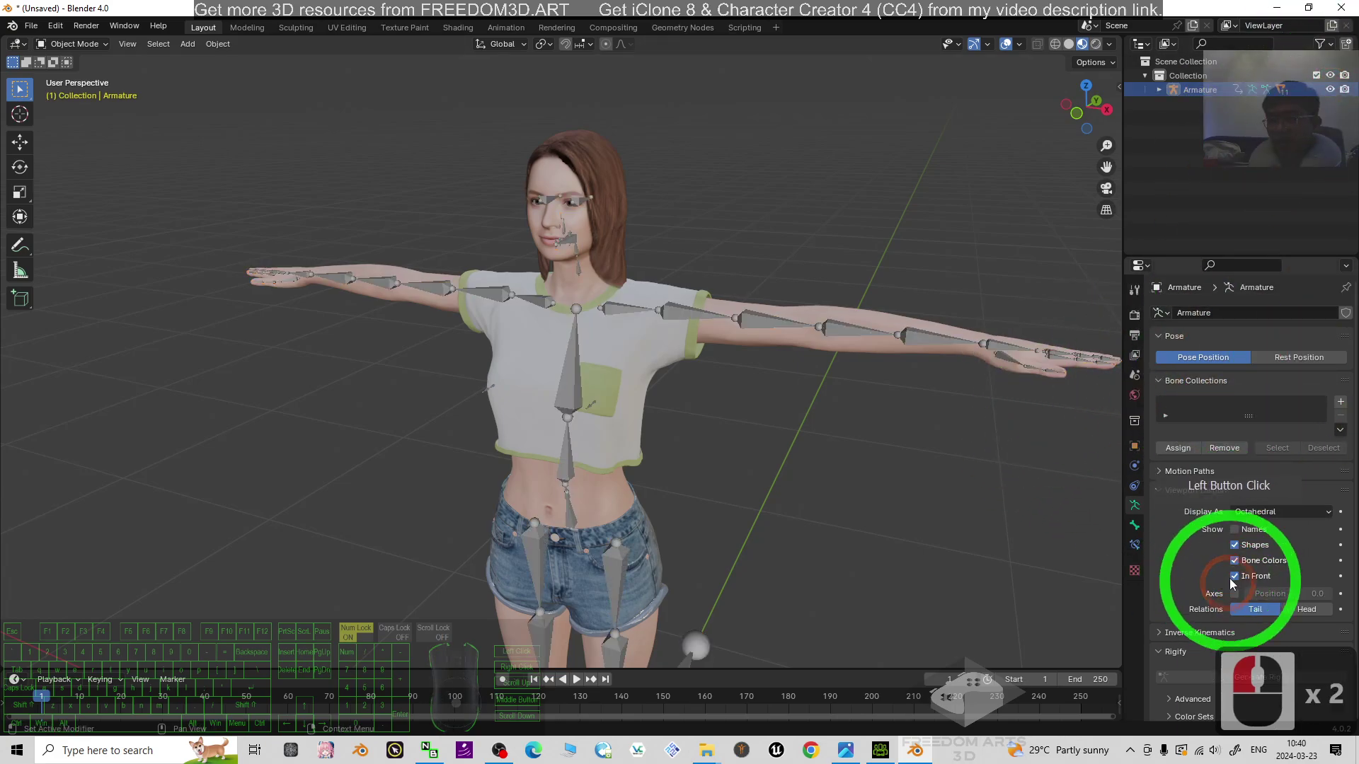
{"action": "left_click", "coordinate": [1235, 576]}
{"action": "left_click", "coordinate": [828, 444]}
{"action": "scroll", "coordinate": [828, 444], "scroll_direction": "down", "scroll_amount": 7}
{"action": "scroll", "coordinate": [842, 517], "scroll_direction": "up", "scroll_amount": 5}
Step: View the cover.jpg overview of the picture-to-avatar process in the image viewer and return to Blender
{"action": "left_click", "coordinate": [846, 748]}
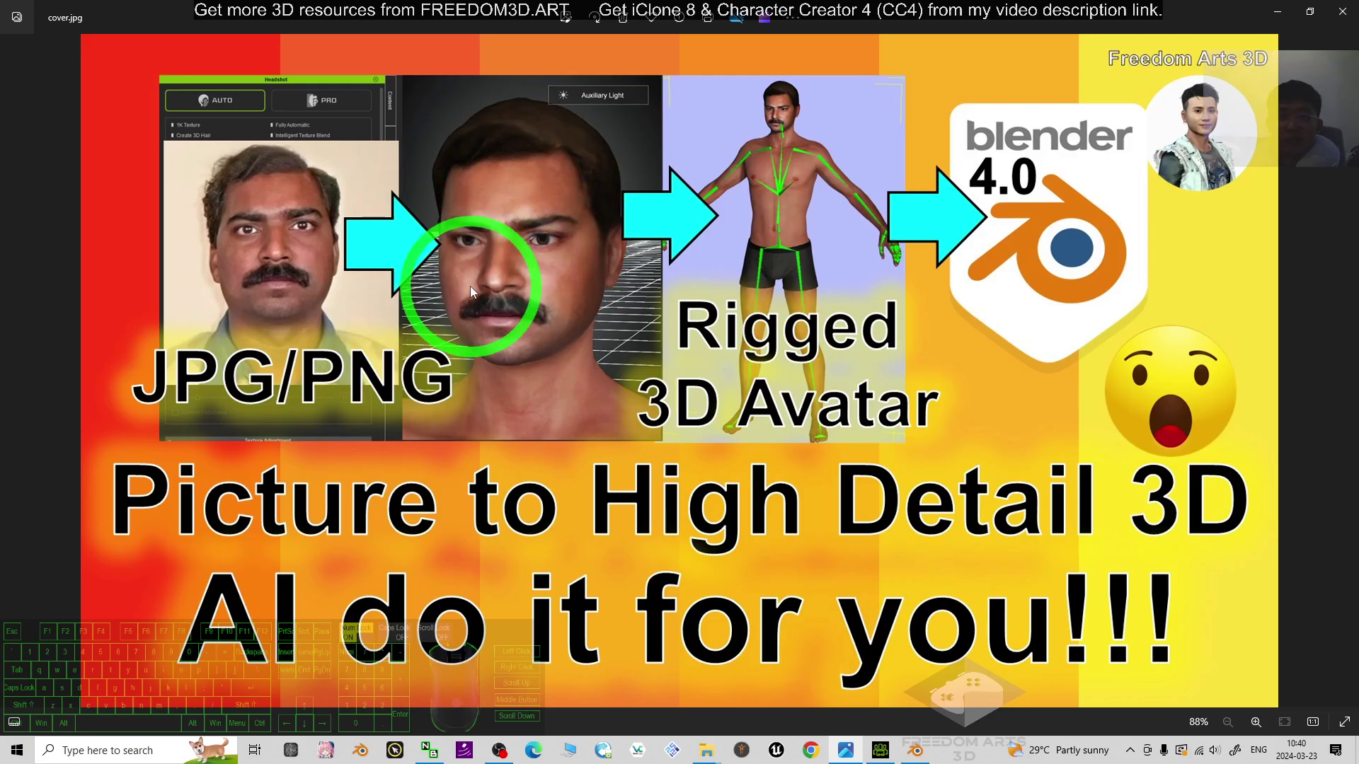
{"action": "scroll", "coordinate": [516, 224], "scroll_direction": "up", "scroll_amount": 4}
{"action": "scroll", "coordinate": [502, 222], "scroll_direction": "down", "scroll_amount": 7}
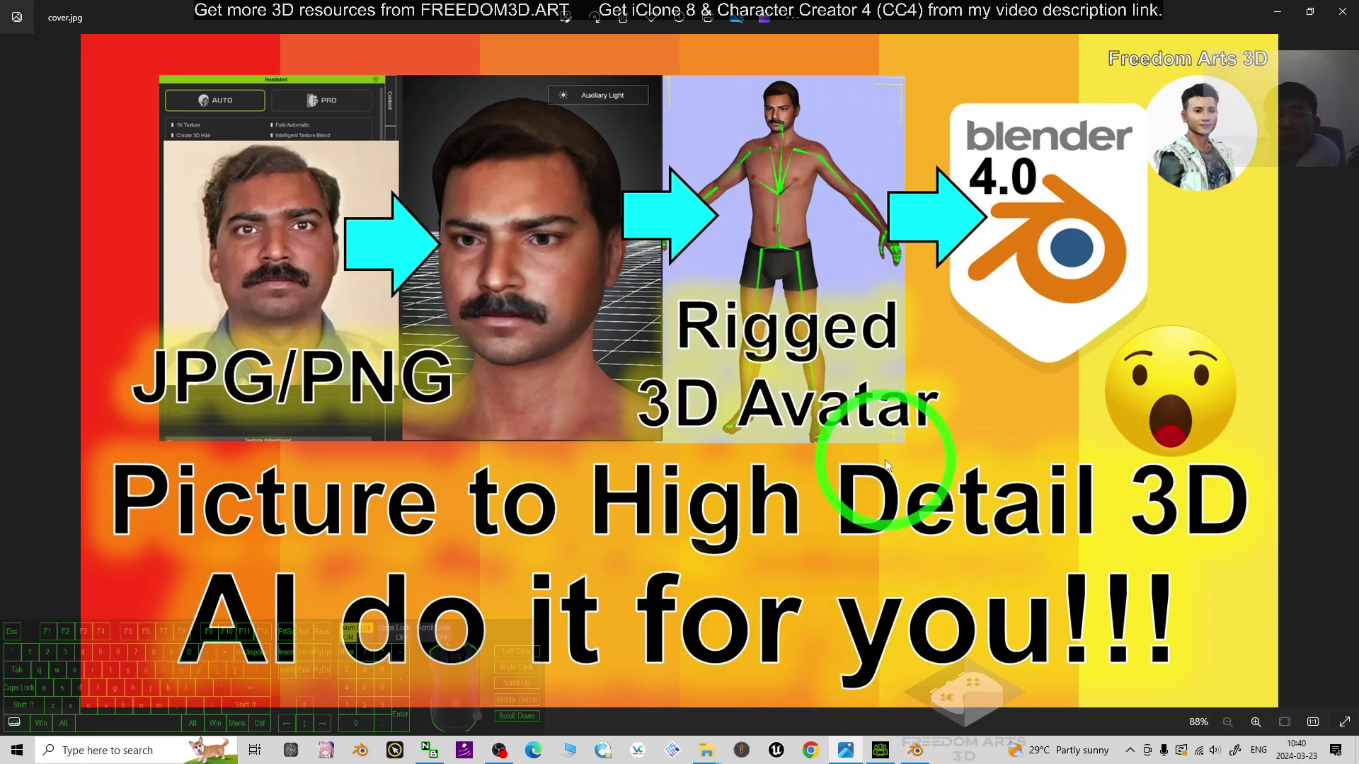
{"action": "left_click", "coordinate": [846, 751]}
Step: Examine the avatar's face, hair and clothing from several distances and angles, and select the Crop_T_Shirt mesh
{"action": "scroll", "coordinate": [711, 273], "scroll_direction": "up", "scroll_amount": 5}
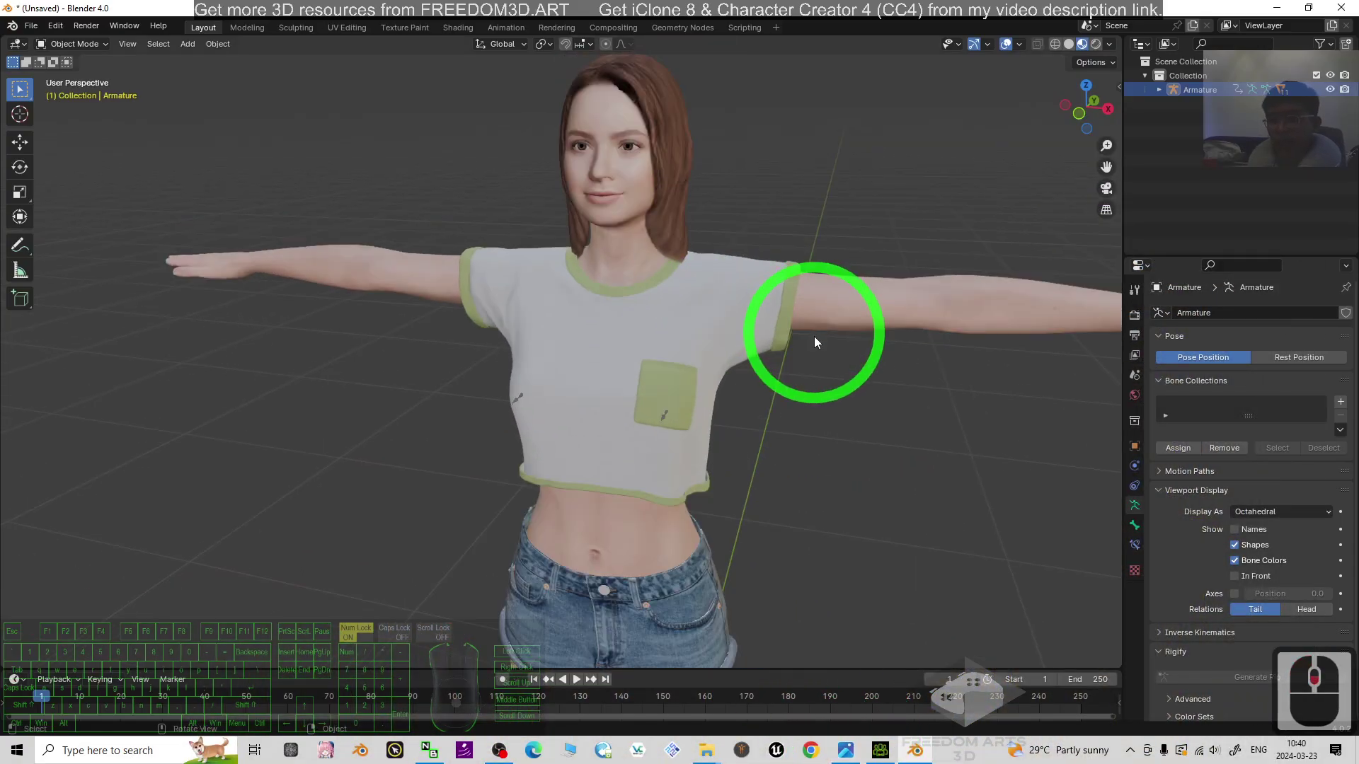
{"action": "scroll", "coordinate": [886, 385], "scroll_direction": "down", "scroll_amount": 1}
{"action": "scroll", "coordinate": [873, 382], "scroll_direction": "up", "scroll_amount": 2}
{"action": "scroll", "coordinate": [828, 418], "scroll_direction": "down", "scroll_amount": 2}
{"action": "middle_click_drag", "start_coordinate": [828, 418], "coordinate": [951, 337]}
{"action": "scroll", "coordinate": [612, 252], "scroll_direction": "up", "scroll_amount": 1, "text": "shift"}
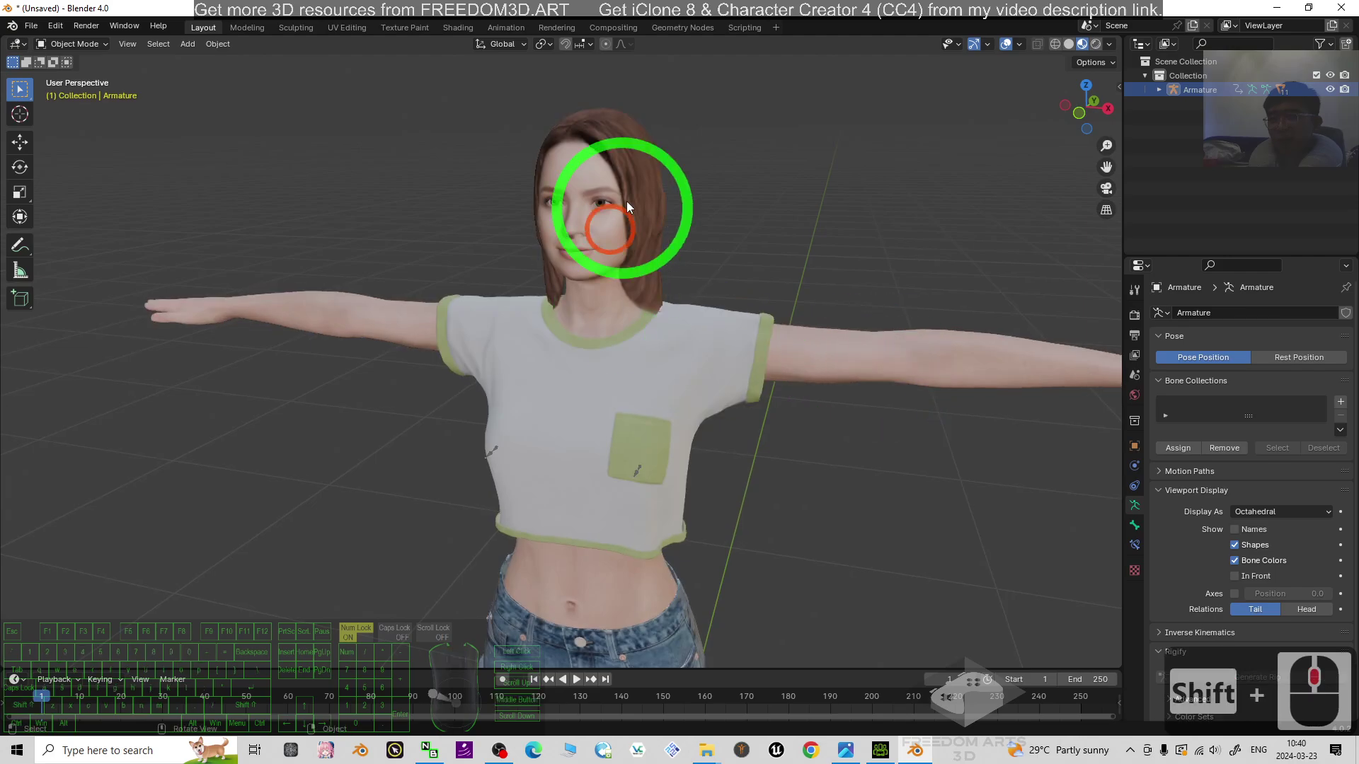
{"action": "scroll", "coordinate": [880, 343], "scroll_direction": "up", "scroll_amount": 2}
{"action": "scroll", "coordinate": [841, 426], "scroll_direction": "up", "scroll_amount": 2}
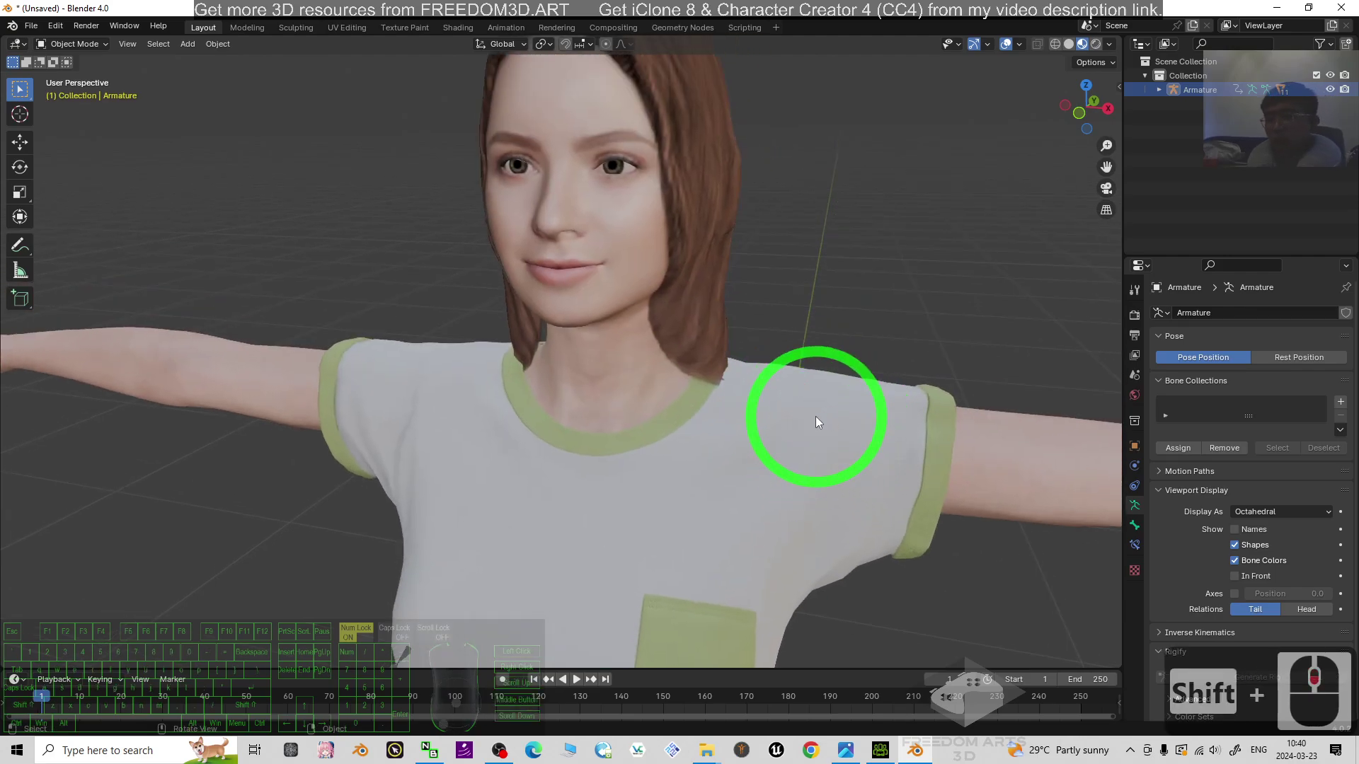
{"action": "scroll", "coordinate": [798, 416], "scroll_direction": "down", "scroll_amount": 2}
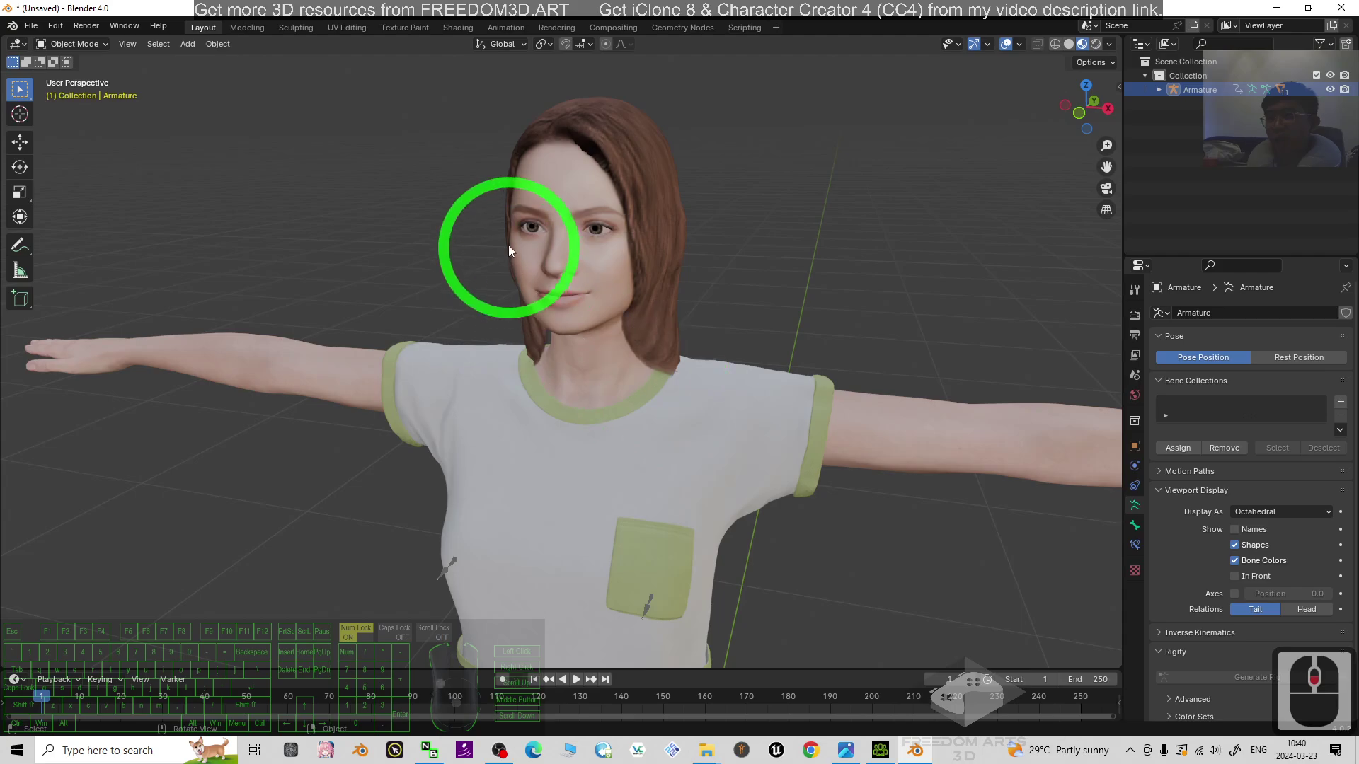
{"action": "mouse_move", "coordinate": [686, 473]}
{"action": "middle_mouse_down"}
{"action": "mouse_move", "coordinate": [758, 476]}
{"action": "mouse_move", "coordinate": [651, 470]}
{"action": "mouse_move", "coordinate": [691, 470]}
{"action": "middle_mouse_up"}
{"action": "left_click", "coordinate": [734, 414]}
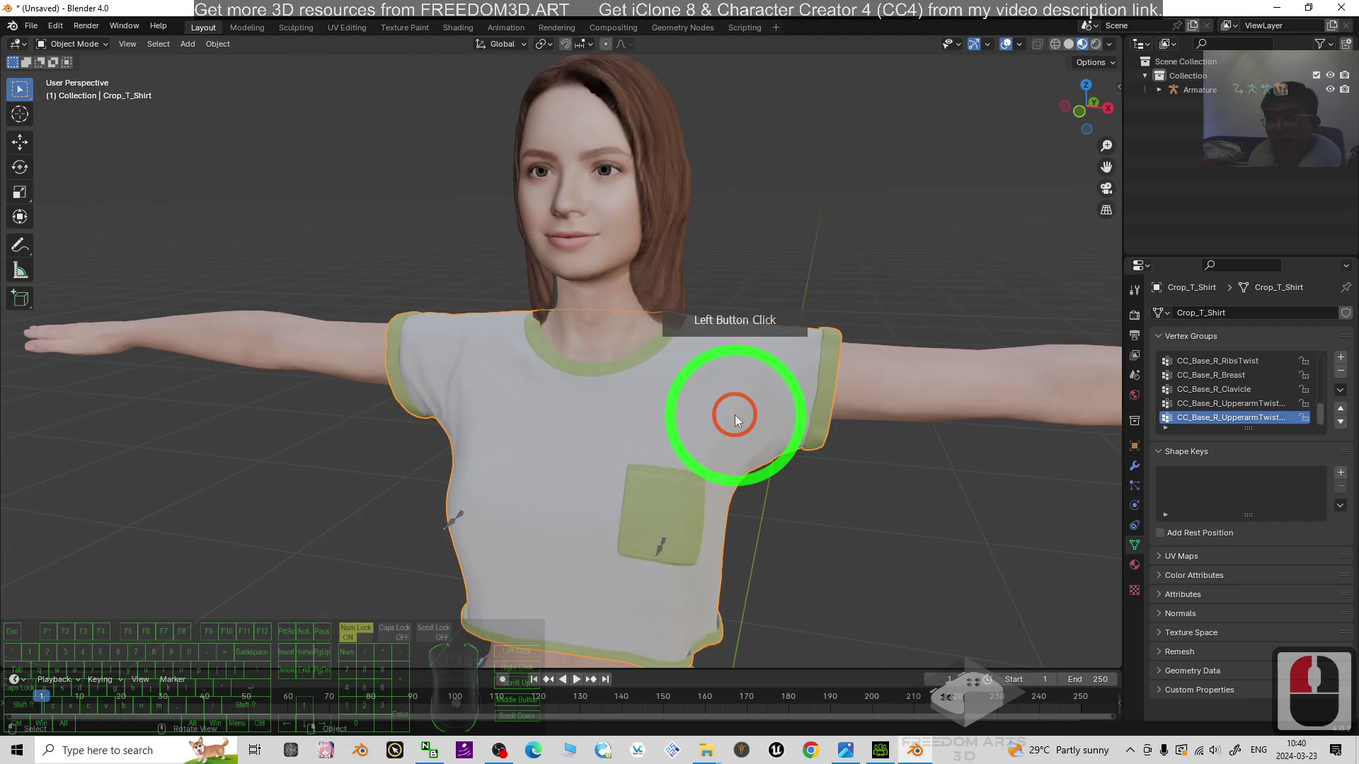
Step: Show the cover.jpg overview again, switch back to Blender and view the avatar's upper body from different angles
{"action": "left_click", "coordinate": [846, 751]}
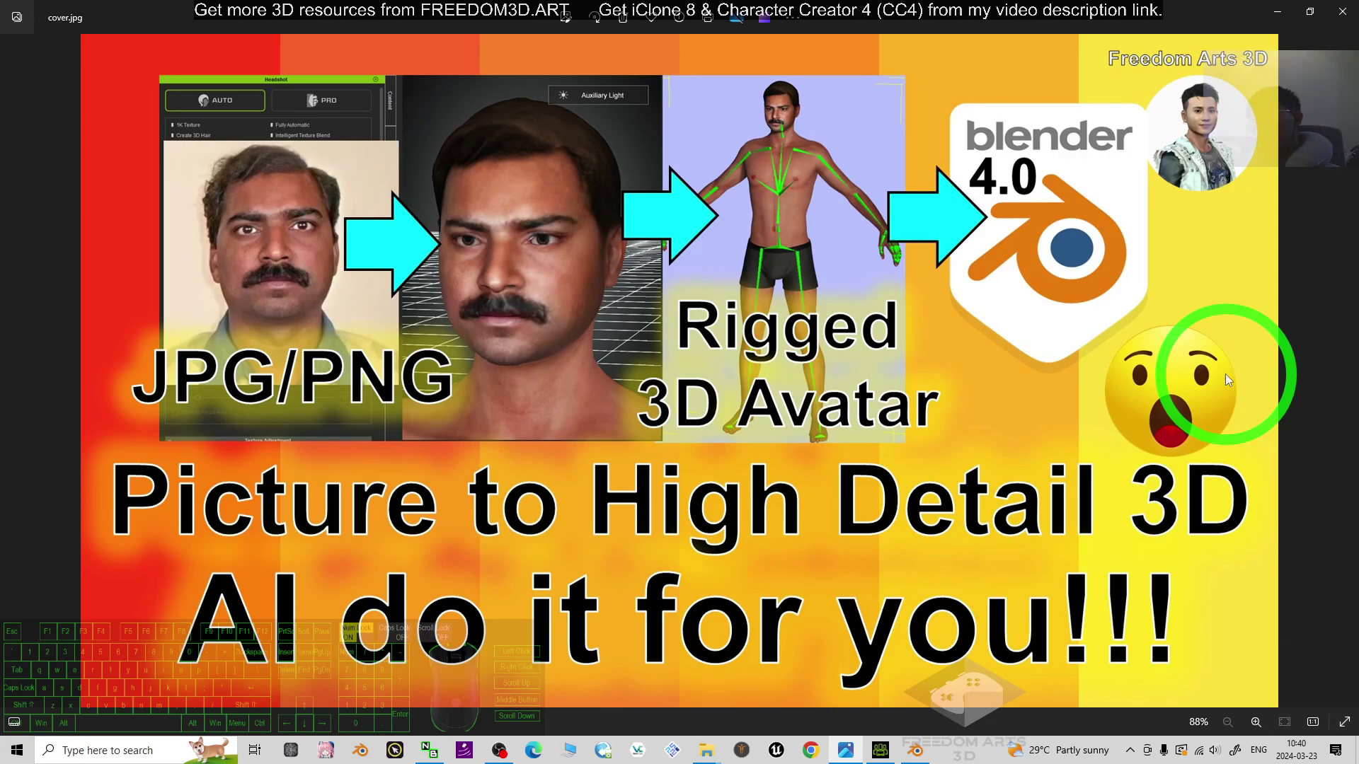
{"action": "left_click", "coordinate": [920, 749]}
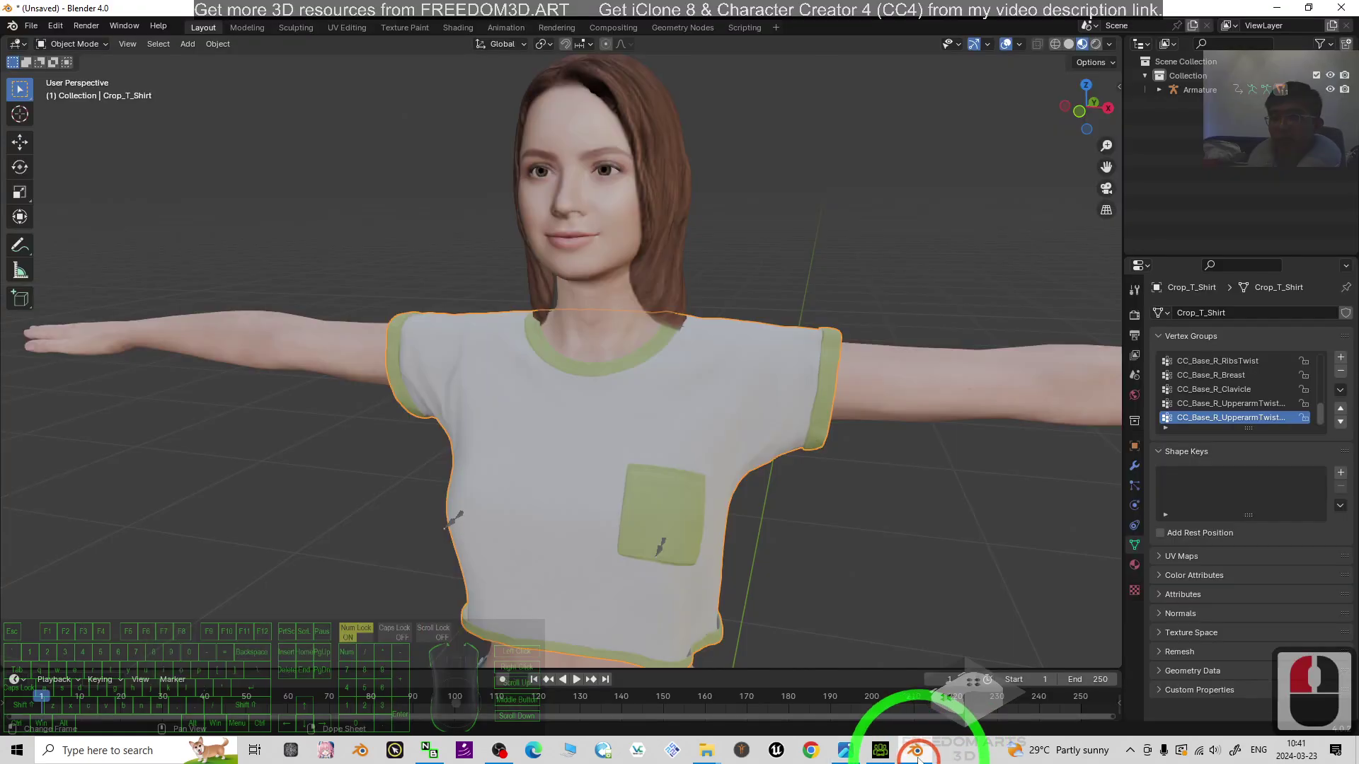
{"action": "mouse_move", "coordinate": [418, 530]}
{"action": "middle_mouse_down"}
{"action": "mouse_move", "coordinate": [518, 531]}
{"action": "mouse_move", "coordinate": [433, 521]}
{"action": "middle_mouse_up"}
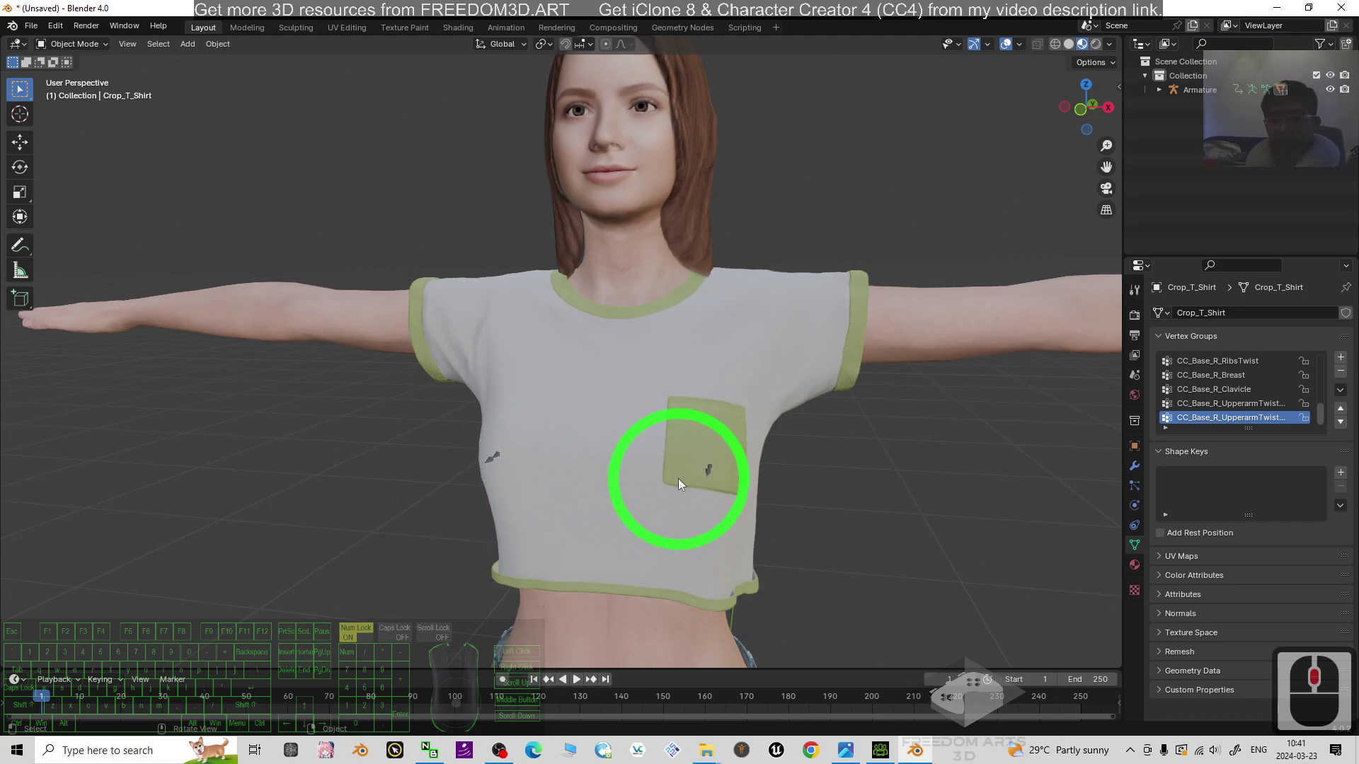
{"action": "middle_click_drag", "start_coordinate": [678, 479], "coordinate": [899, 675]}
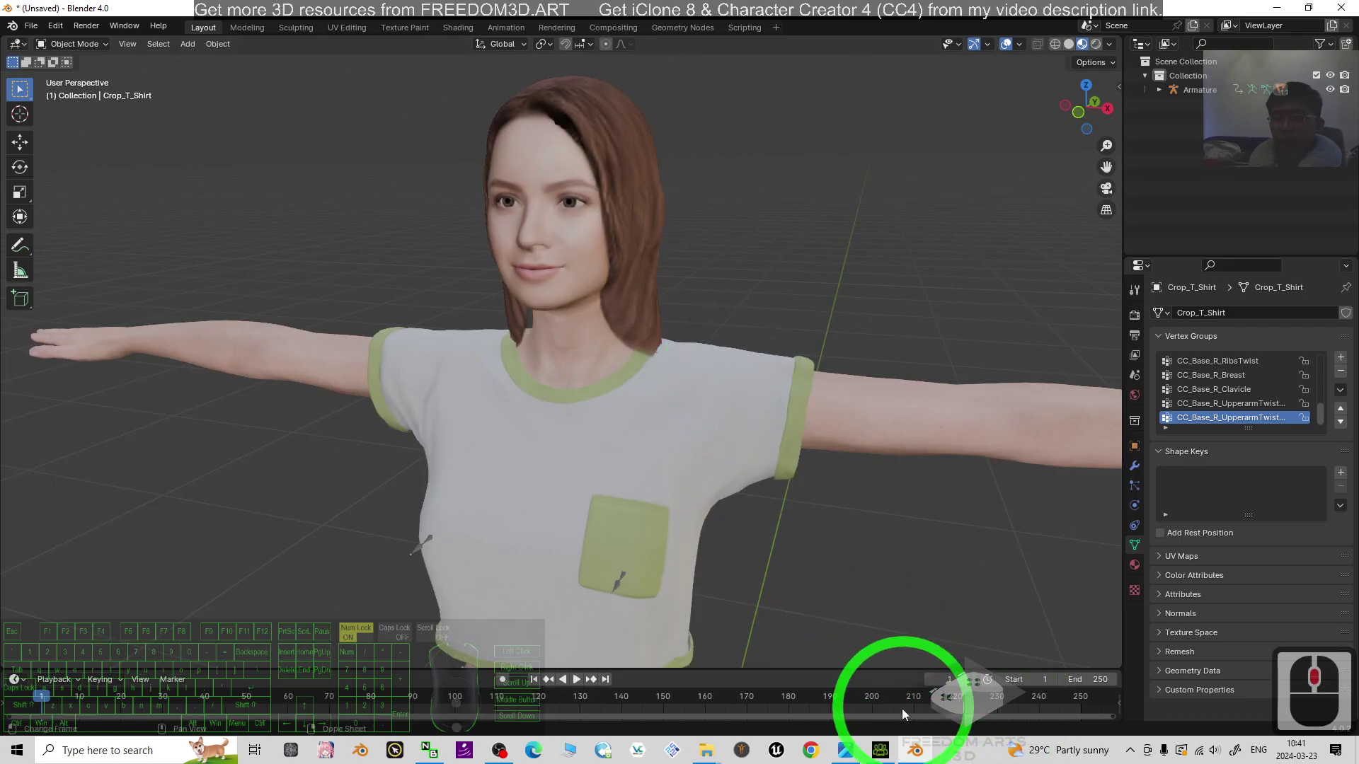
Step: Switch to Character Creator 4 to view the source avatar, minimize it, and bring up cover.jpg in the image viewer
{"action": "left_click", "coordinate": [883, 752]}
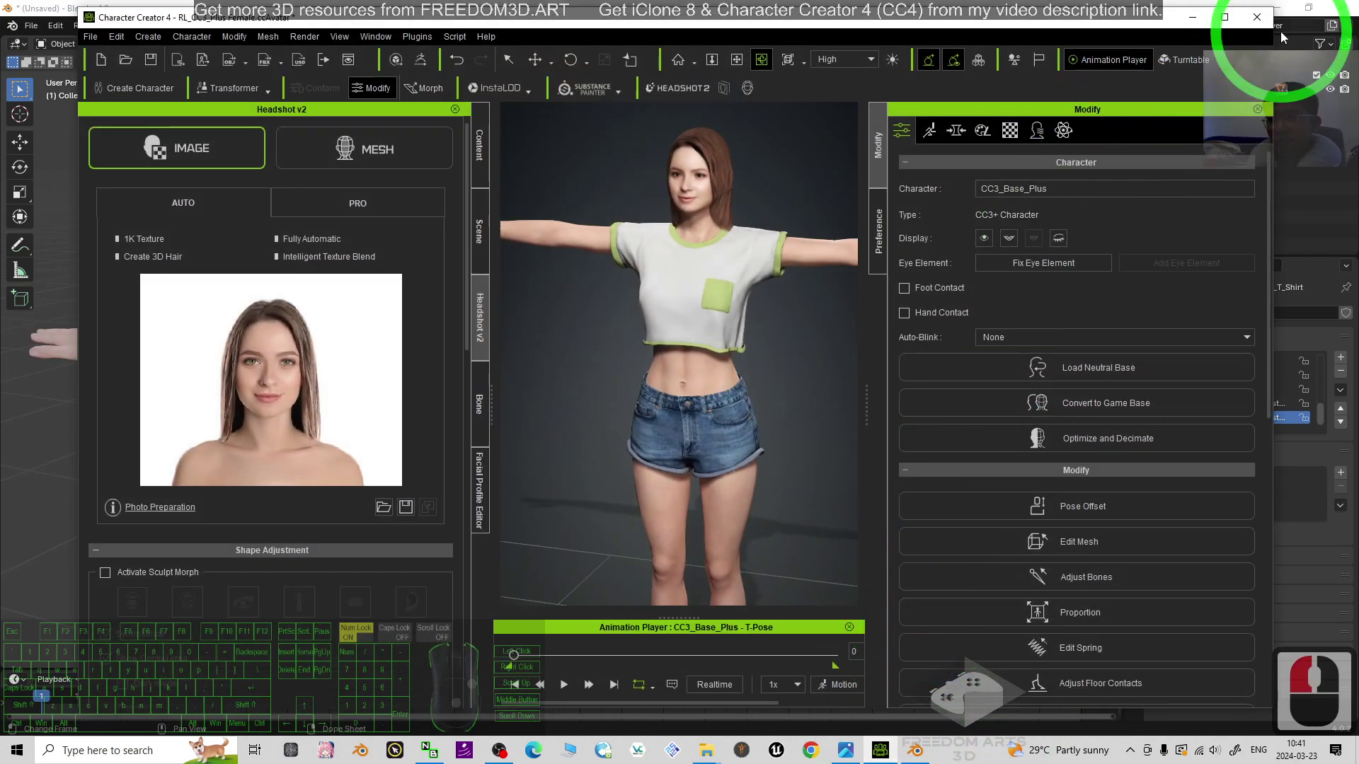
{"action": "left_click", "coordinate": [1203, 23]}
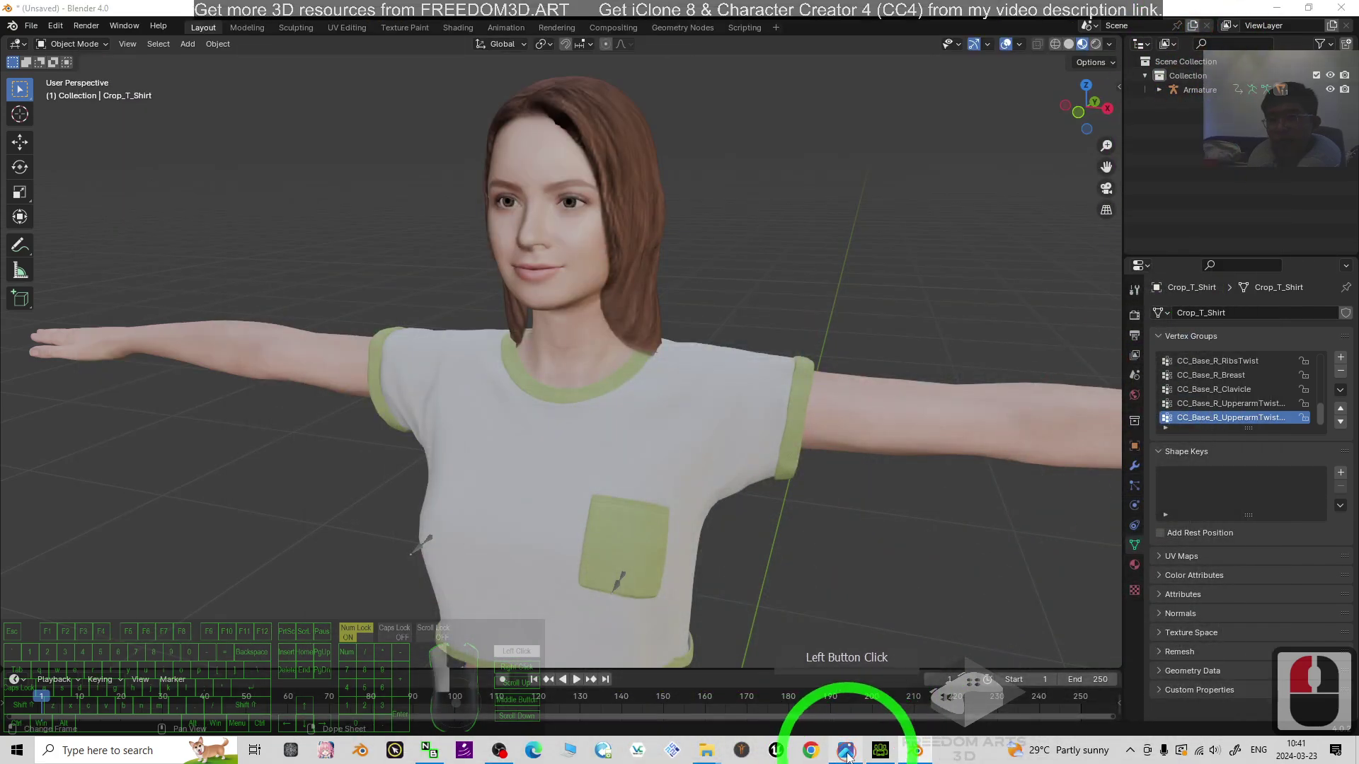
{"action": "left_click", "coordinate": [846, 751]}
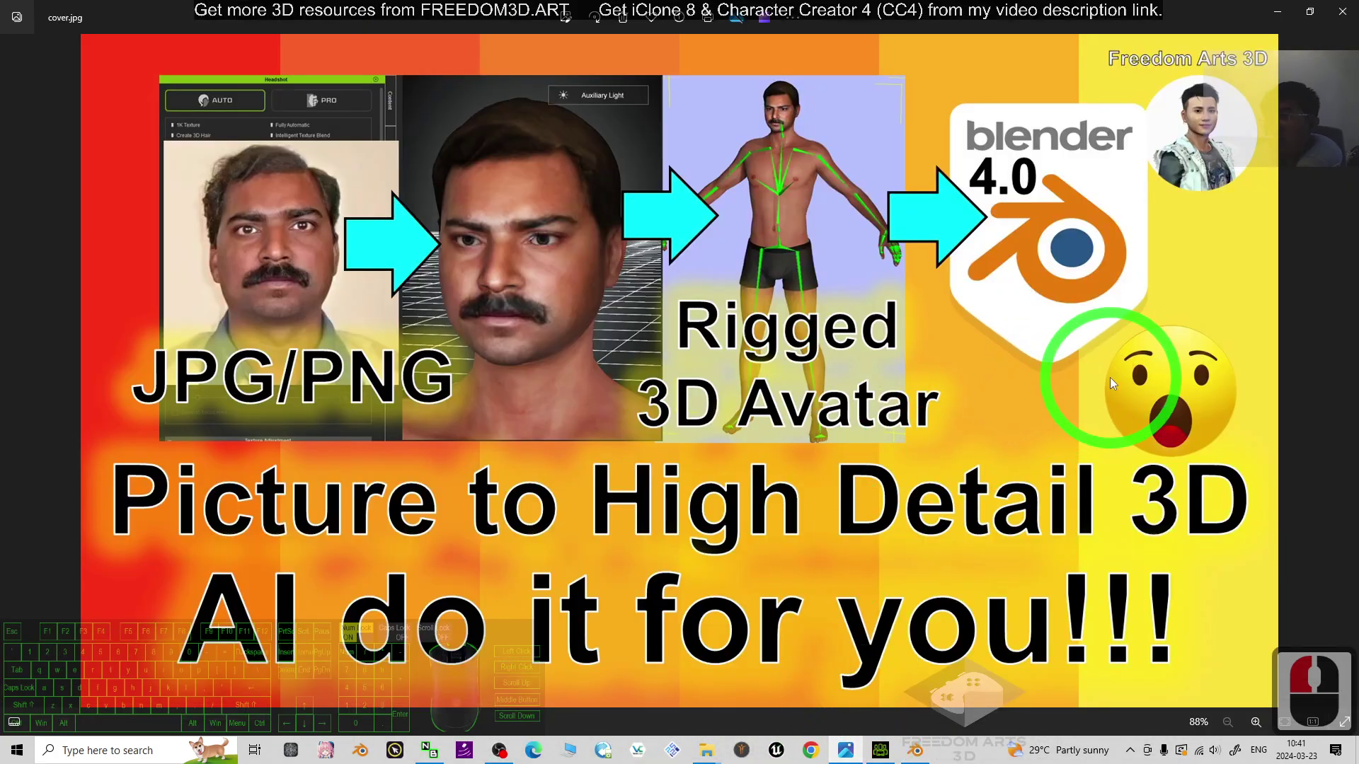